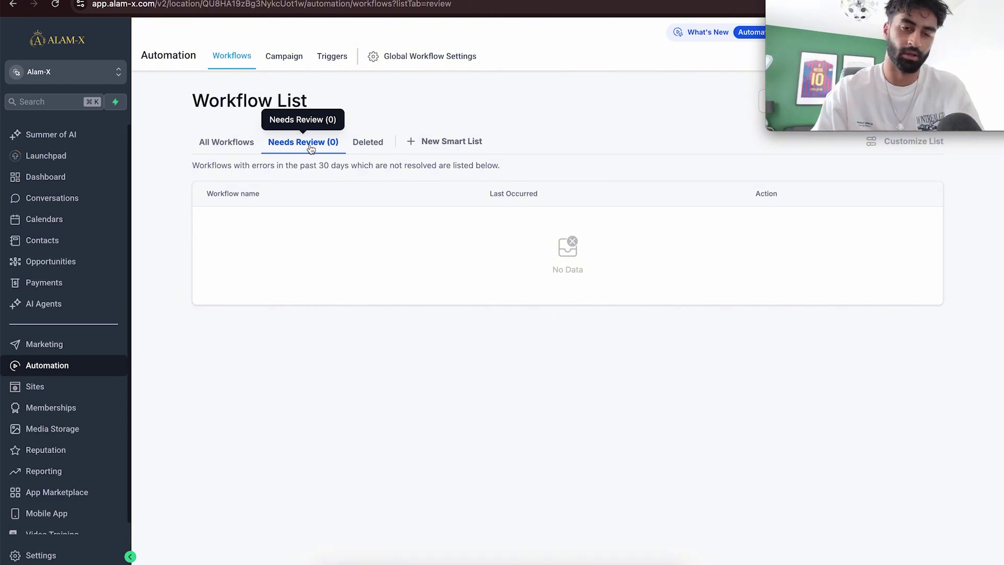
Review the full workflow list, the legacy campaigns and the legacy triggers, and return to the workflows.
click(231, 142)
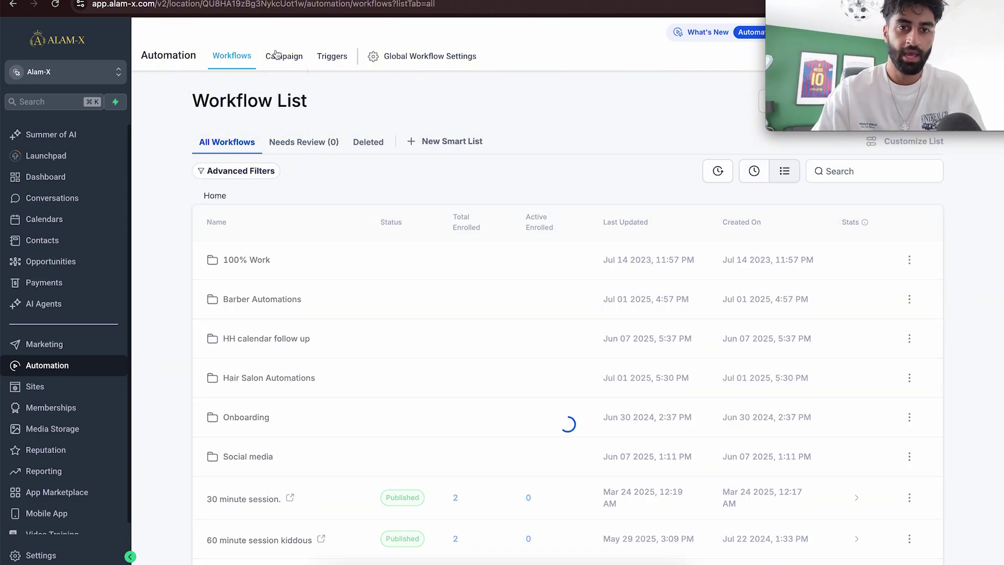
click(337, 57)
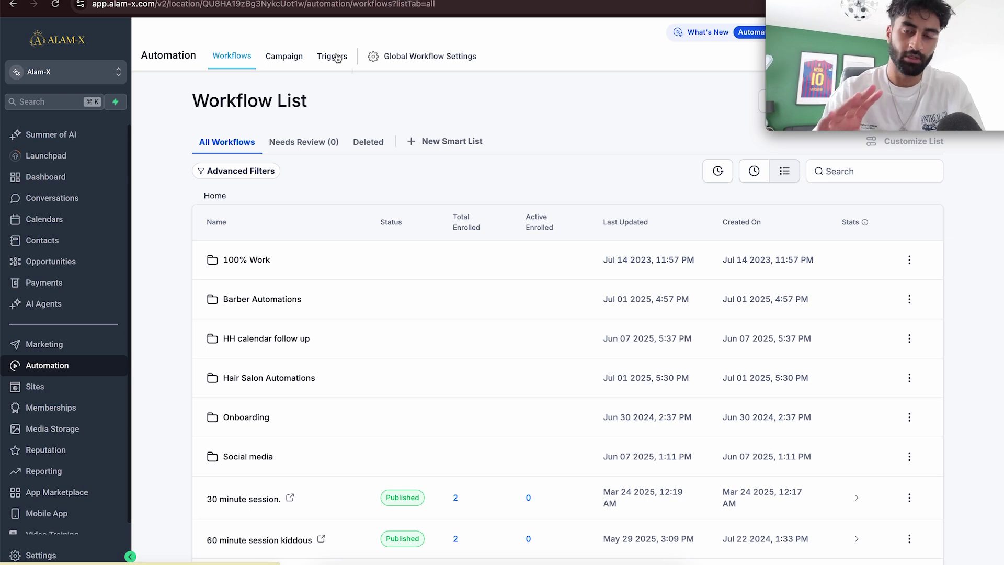
click(277, 65)
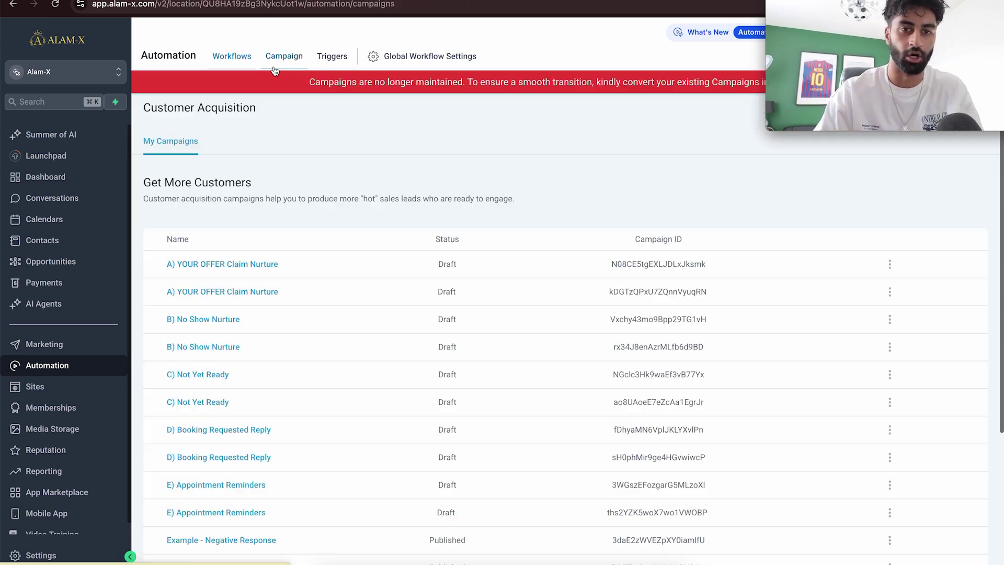
drag(311, 80, 460, 84)
click(332, 56)
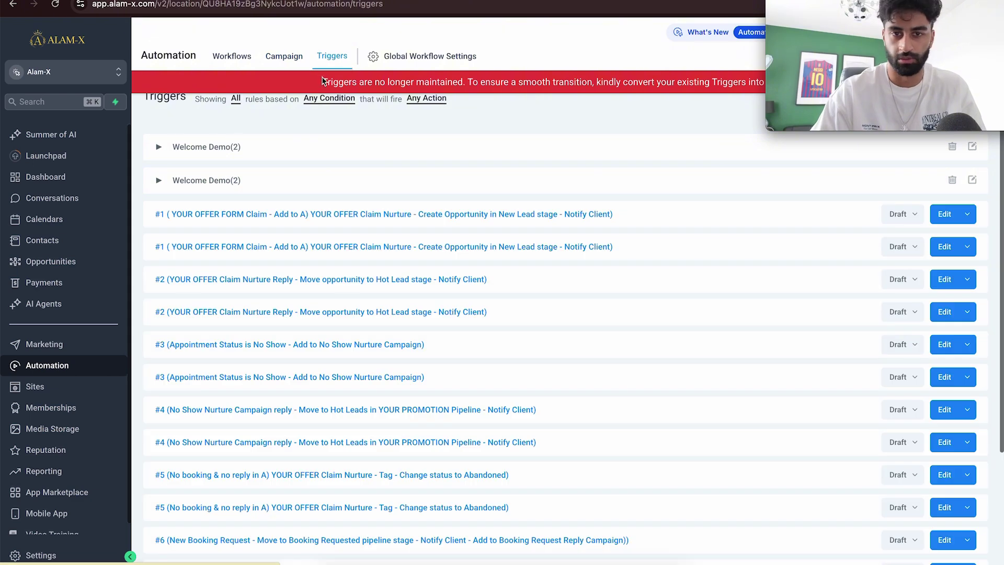
drag(322, 82, 461, 83)
click(384, 79)
click(232, 57)
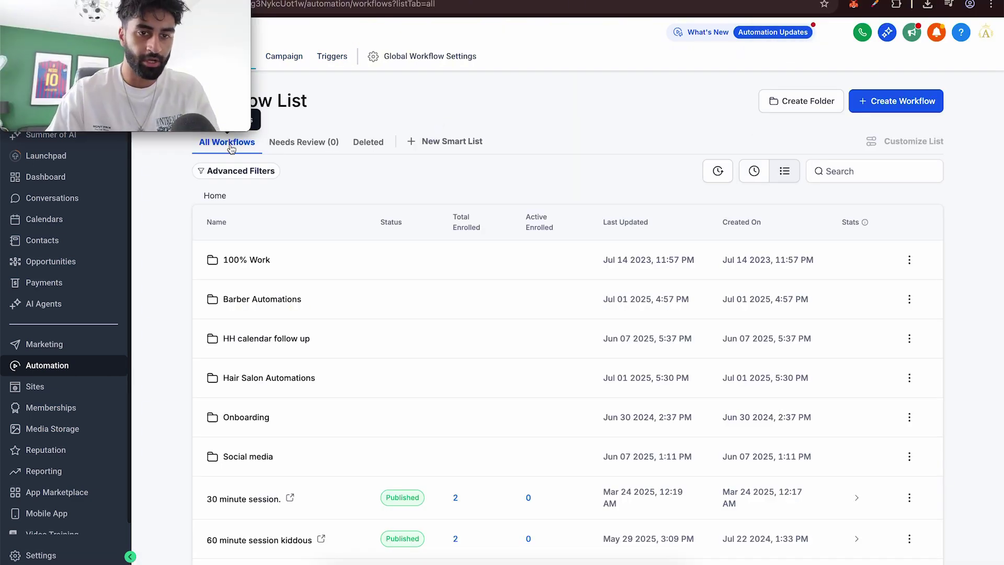
Start a new smart list of workflows and apply an advanced filter where Status is Published.
click(448, 150)
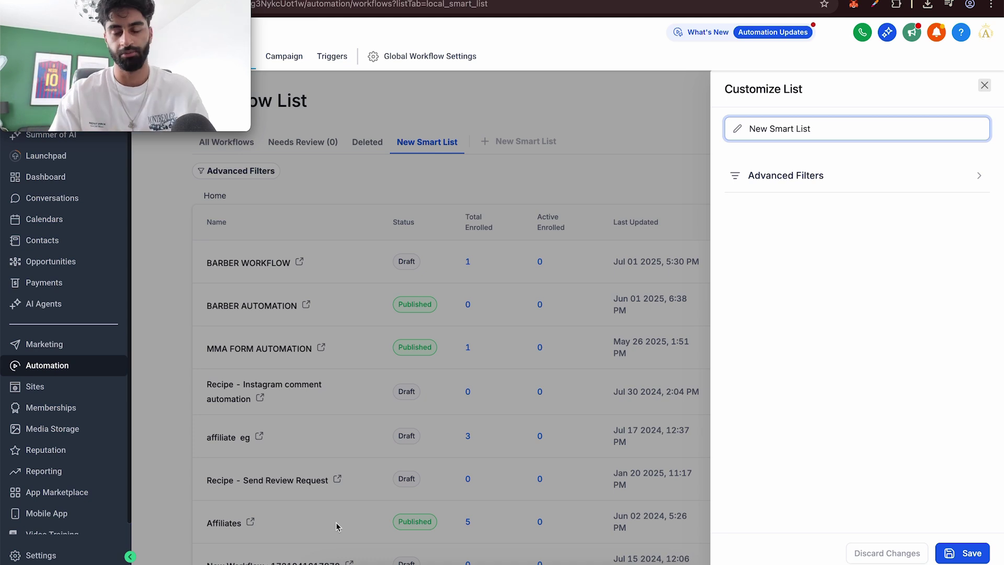
click(813, 184)
click(776, 143)
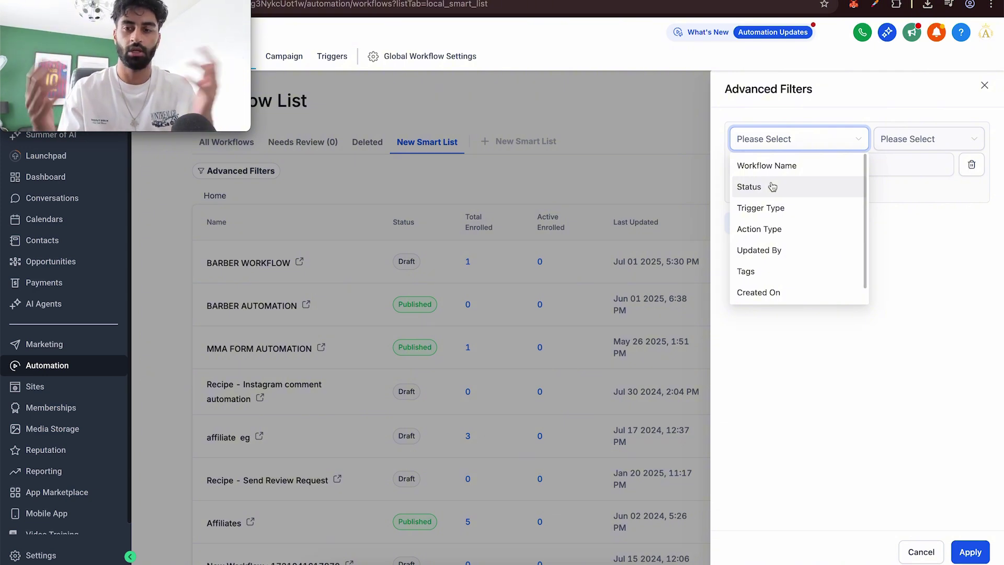
click(772, 187)
click(773, 190)
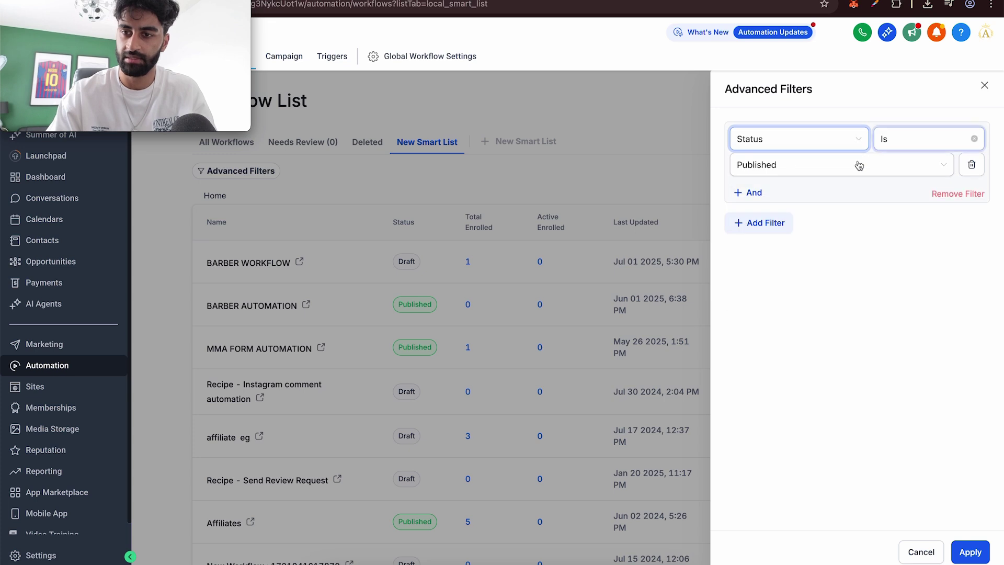
click(972, 551)
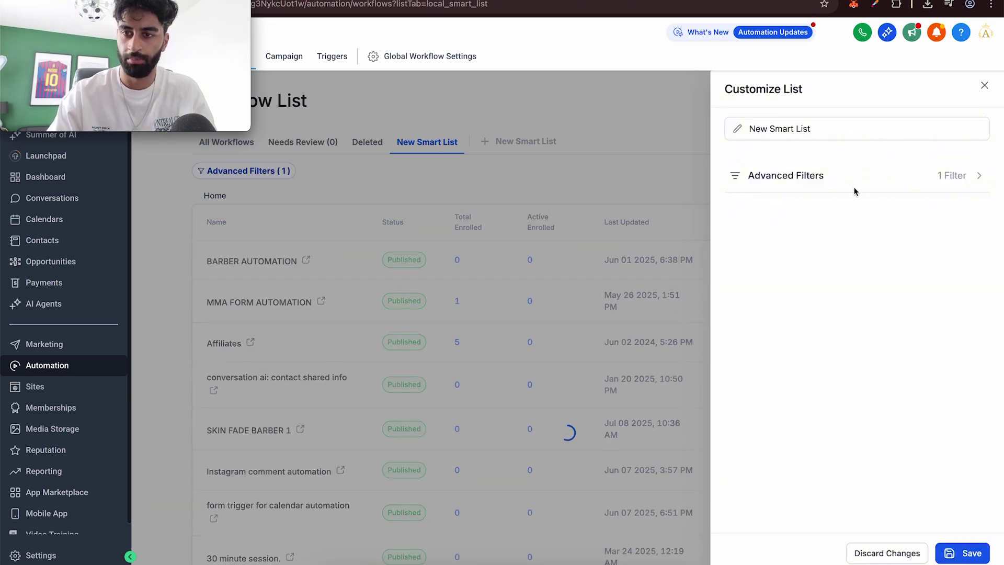
Name the smart list "PUBLISHED WORKFLOWS" and save it.
triple_click(812, 129)
text(PUBLISHED WORKFLOWS)
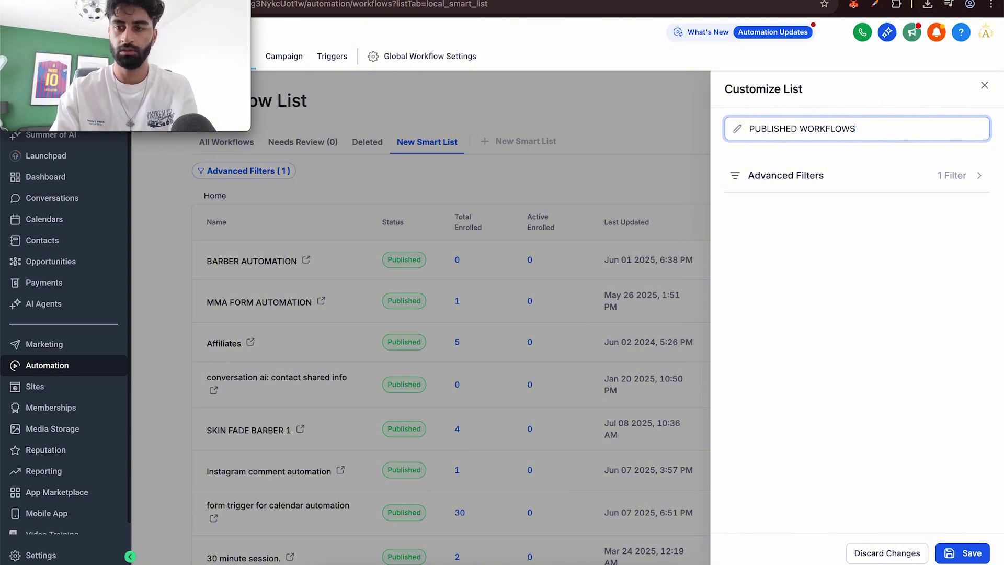
click(962, 553)
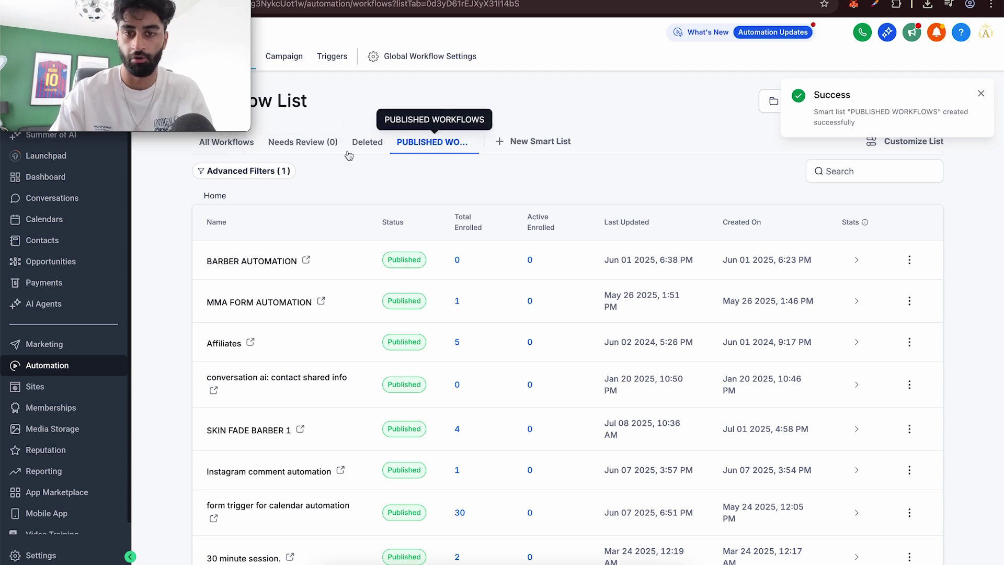
Browse the second and third pages of the published workflows smart list.
scroll(477, 369, down, 3)
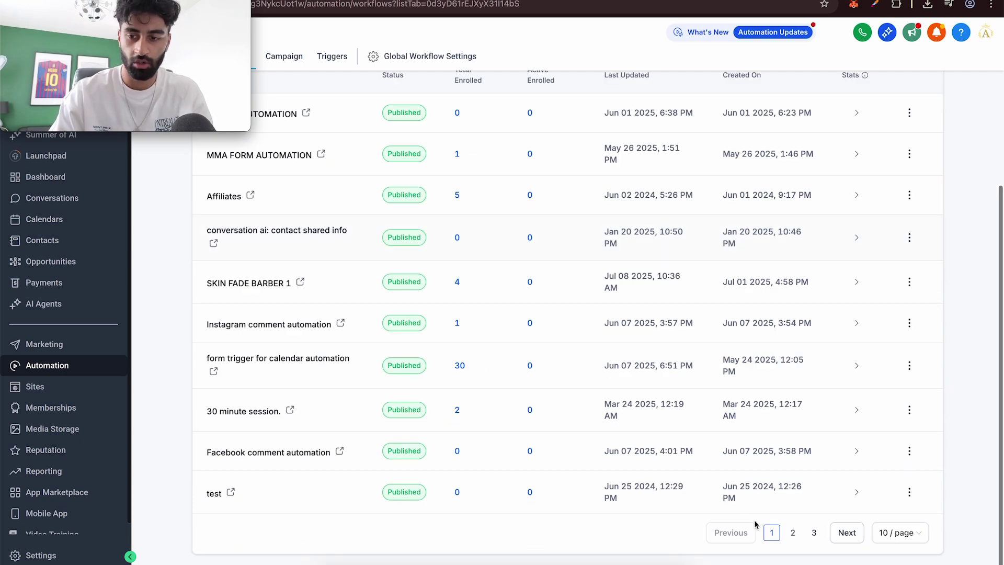
click(792, 540)
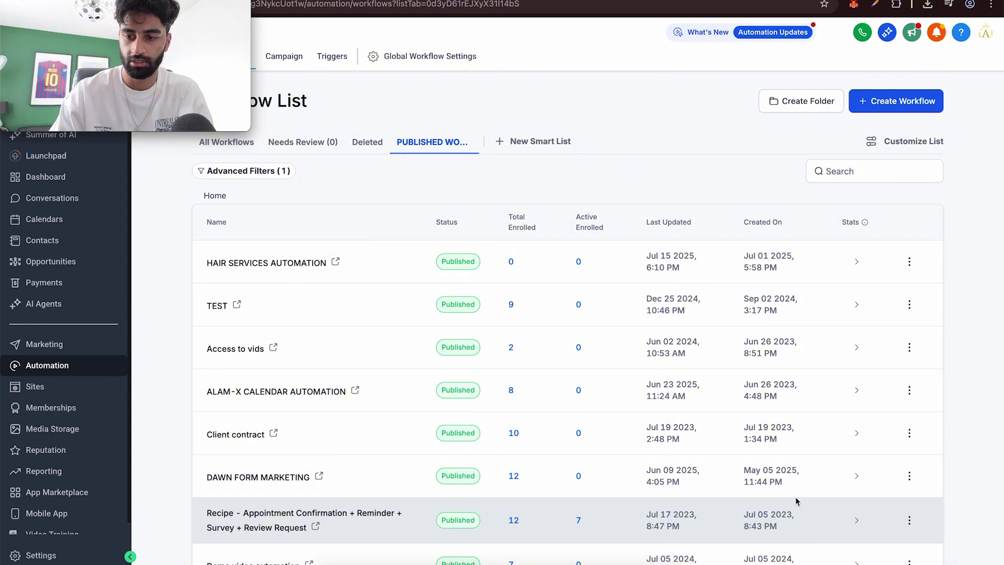
scroll(794, 476, down, 4)
click(814, 532)
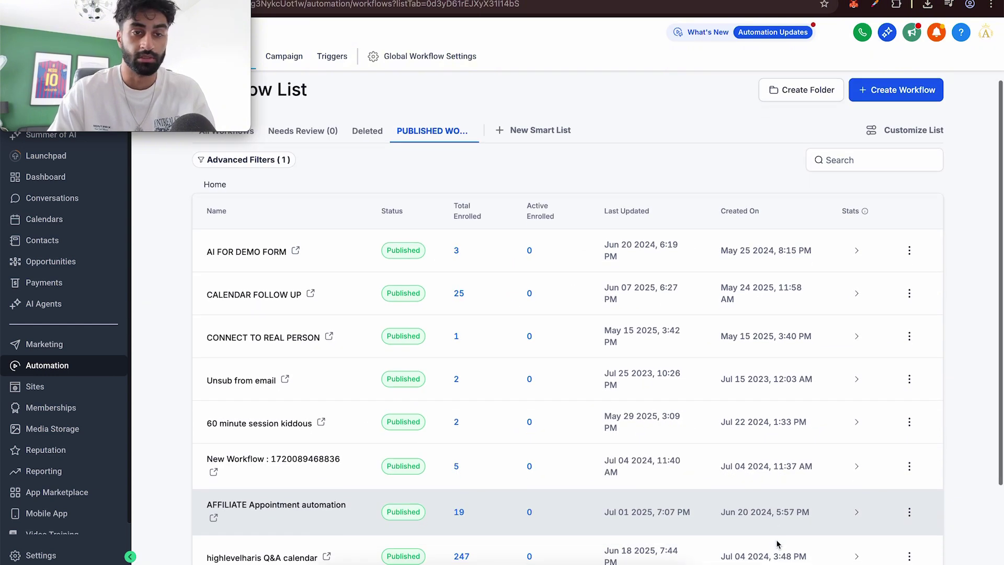
Start another smart list and enter a filter condition where Workflow Name contains "AUTOM".
click(544, 141)
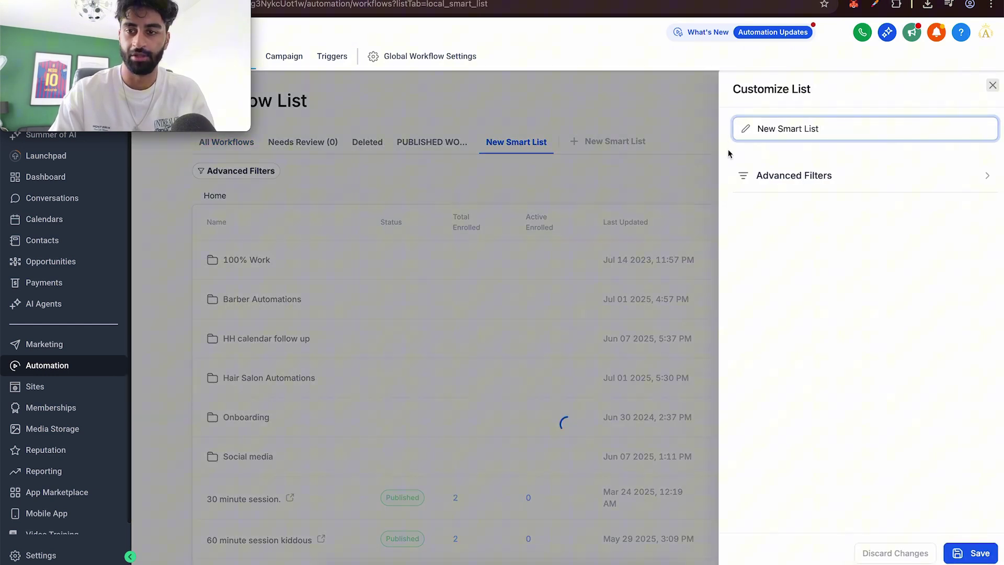
click(818, 180)
click(785, 140)
scroll(774, 258, down, 1)
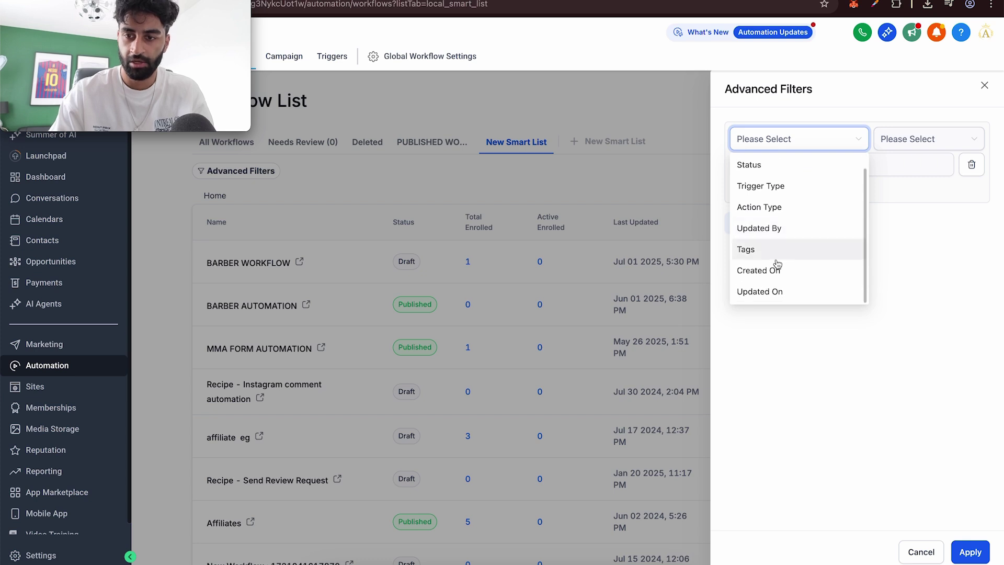
scroll(772, 250, up, 1)
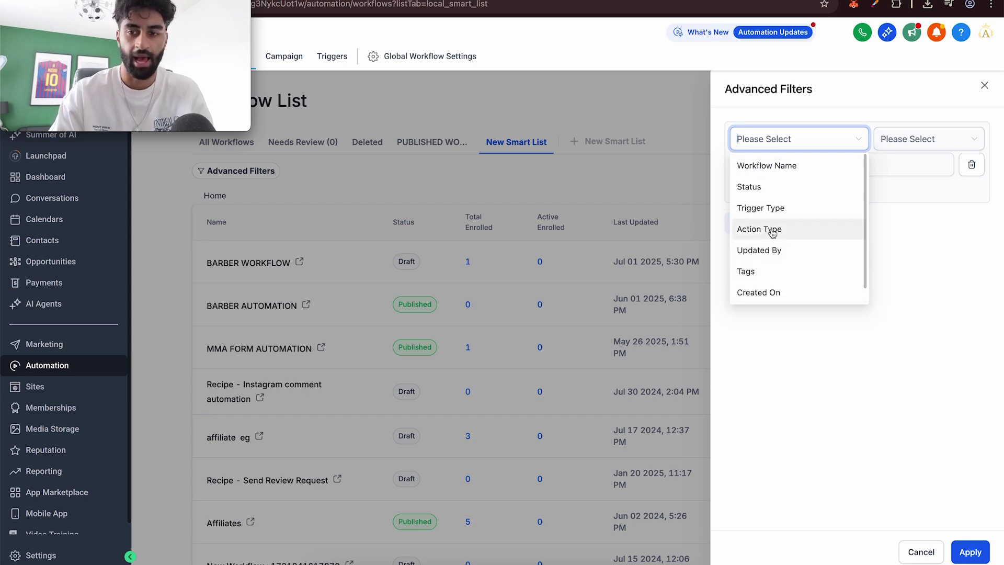
click(775, 166)
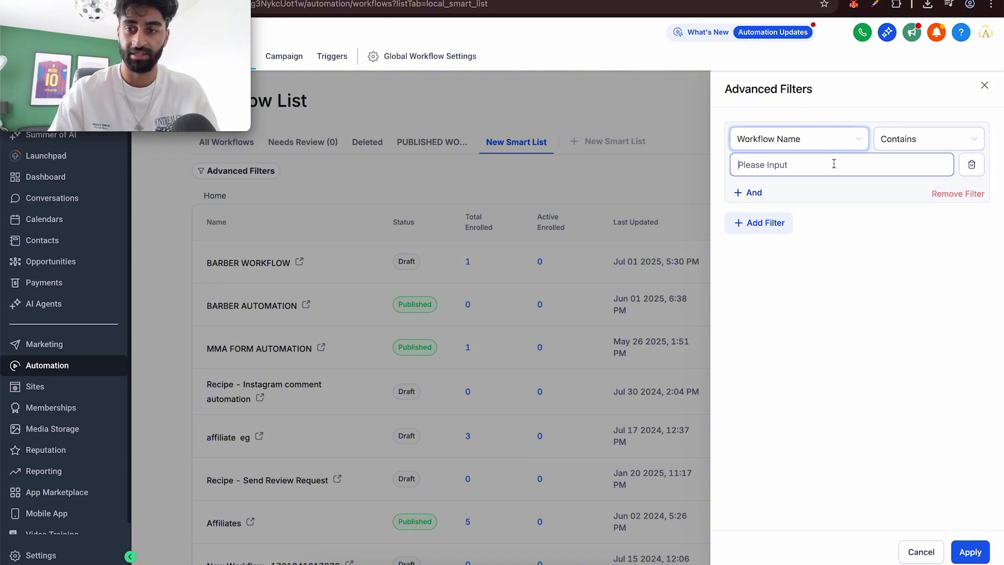
click(913, 140)
click(828, 170)
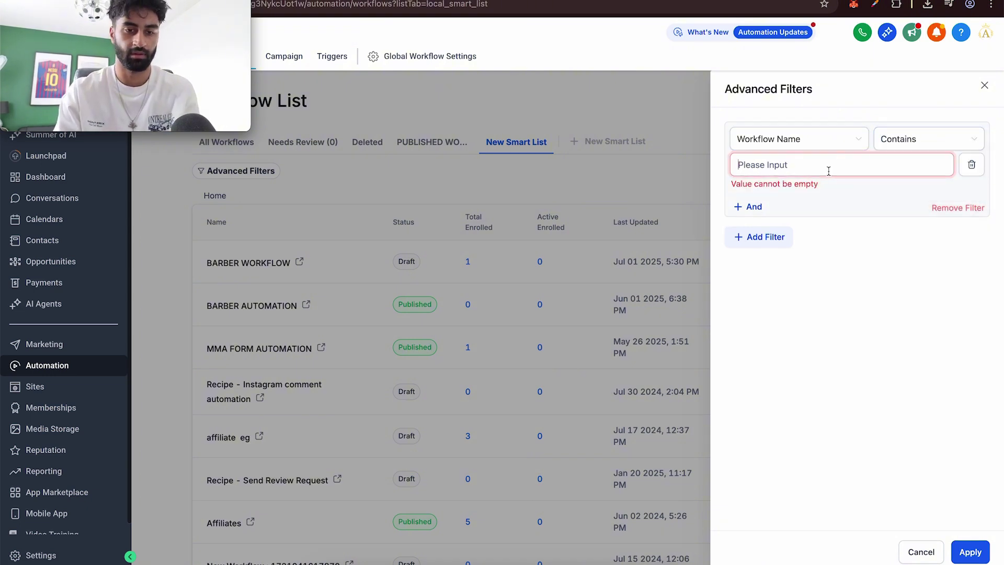
text(AUTOM)
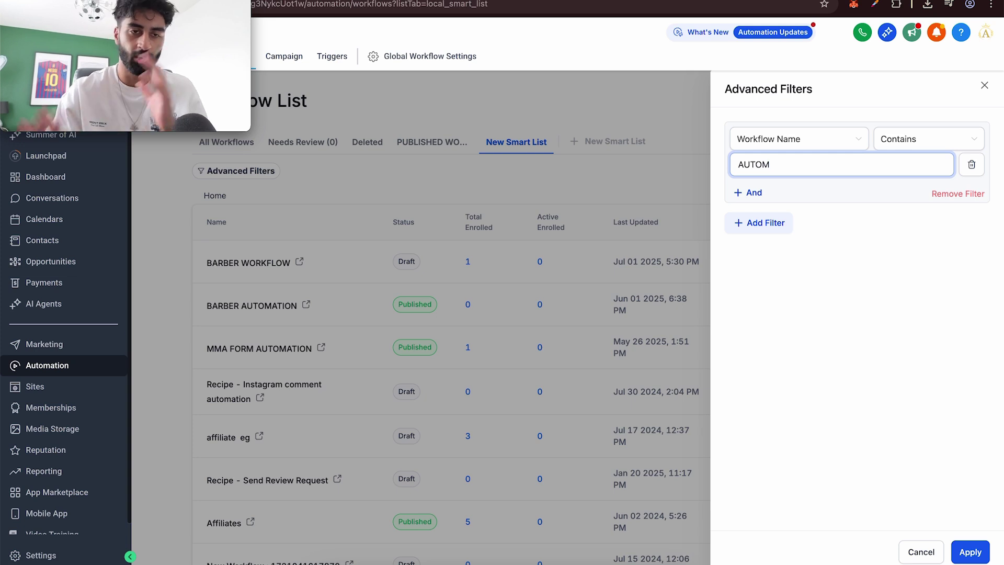
Change the condition to Status is Published, add an AND condition where Trigger Type is Contact Created, and close the filters without applying.
click(800, 139)
click(771, 189)
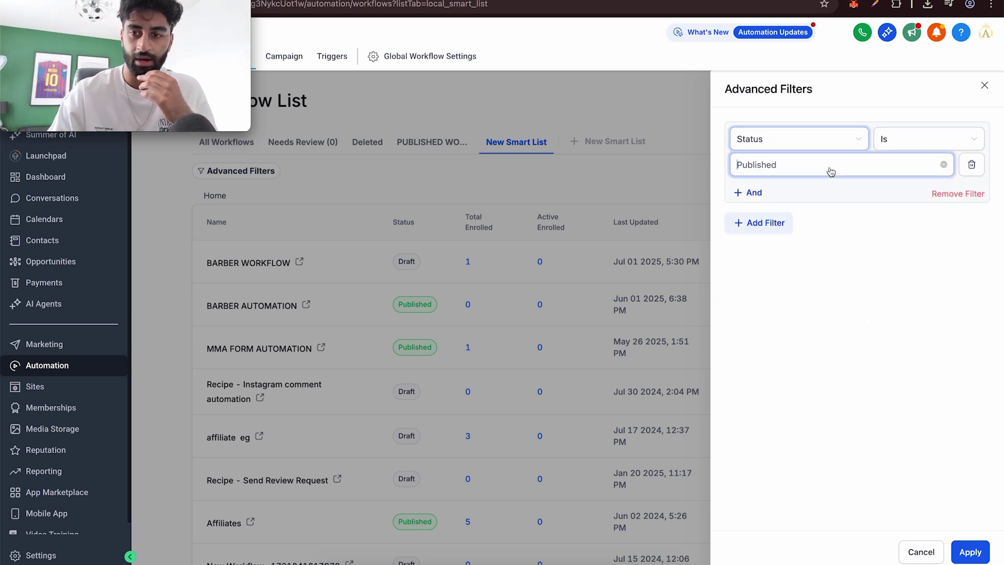
click(830, 172)
click(757, 192)
click(753, 192)
click(763, 230)
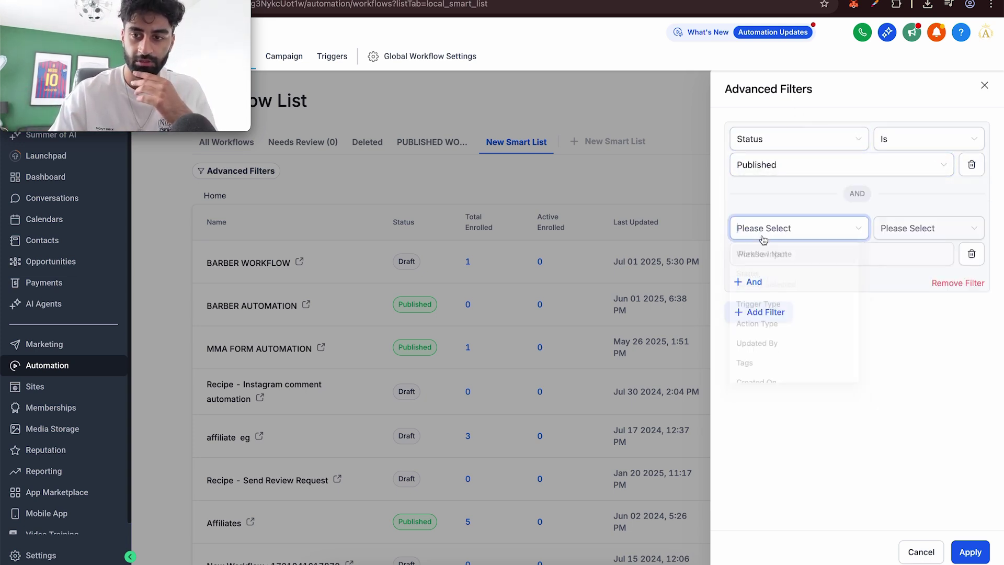
click(784, 311)
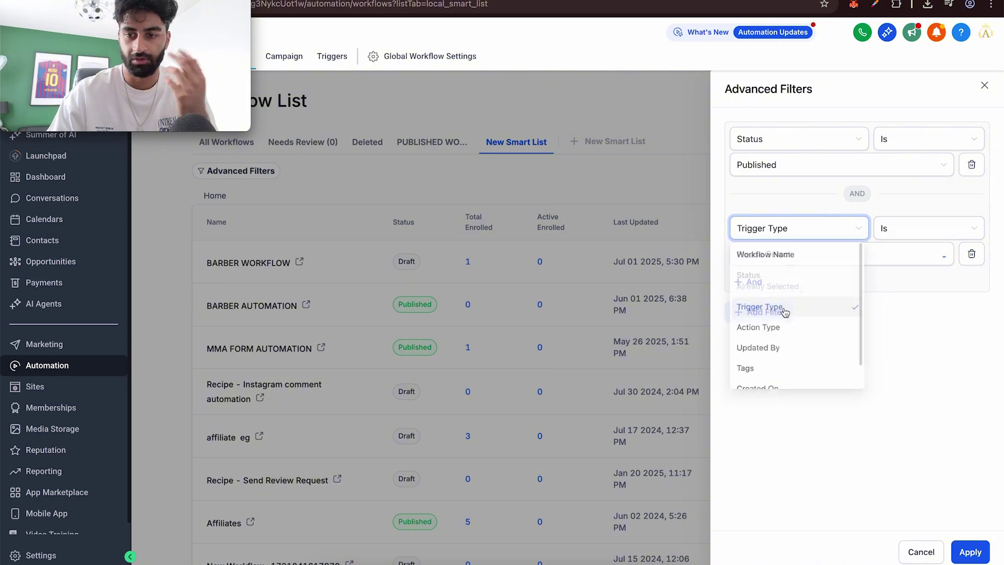
click(854, 257)
click(814, 320)
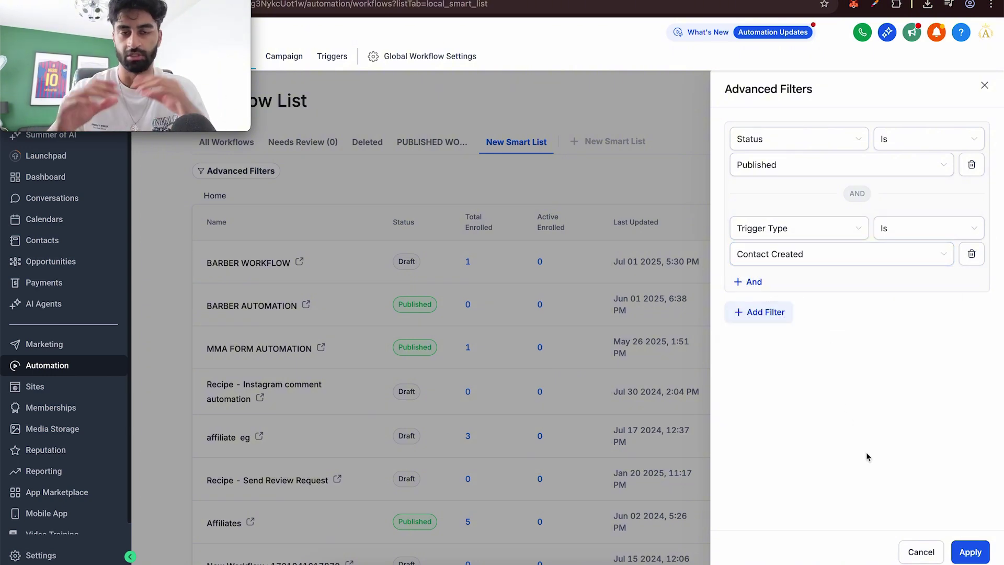
click(984, 85)
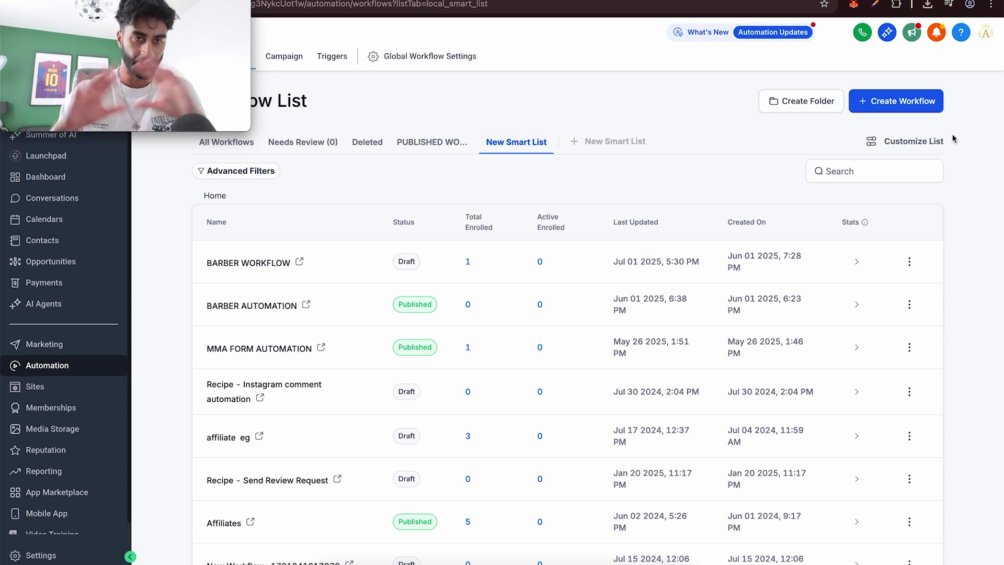
Inspect the folder creation dialog and the move-to-folder dialog for the "30 minute session." workflow in the full list, cancelling both.
click(800, 101)
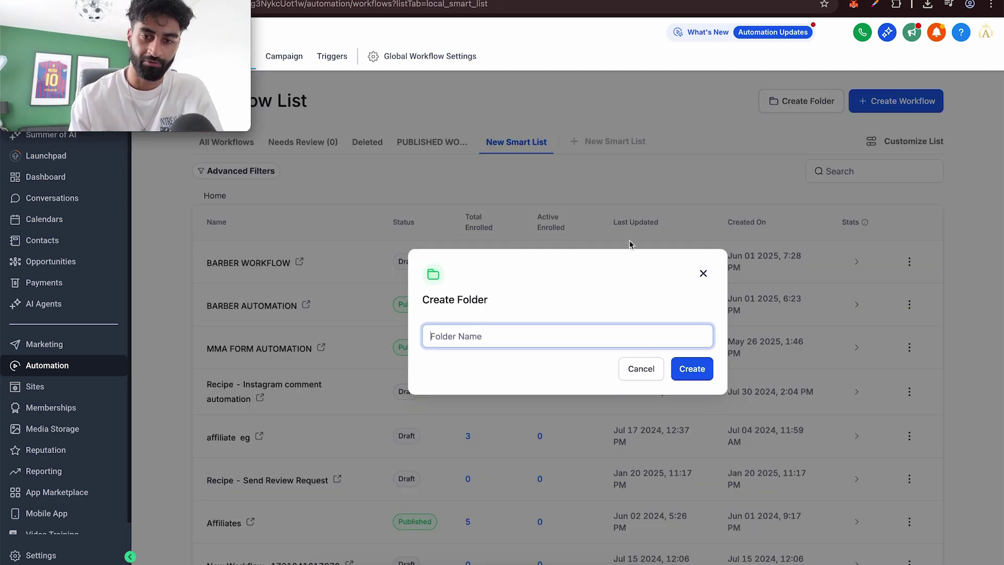
click(226, 142)
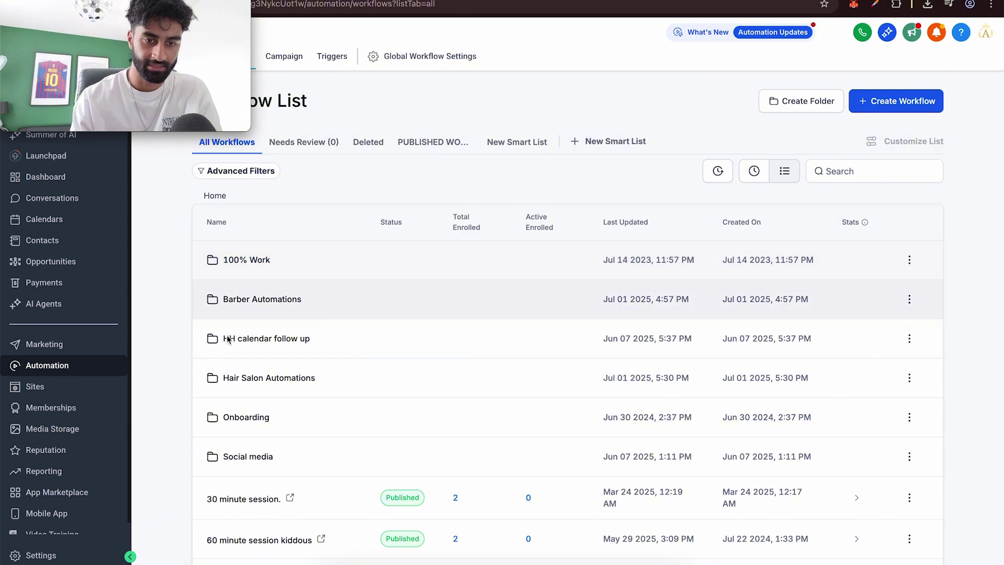
scroll(339, 456, down, 3)
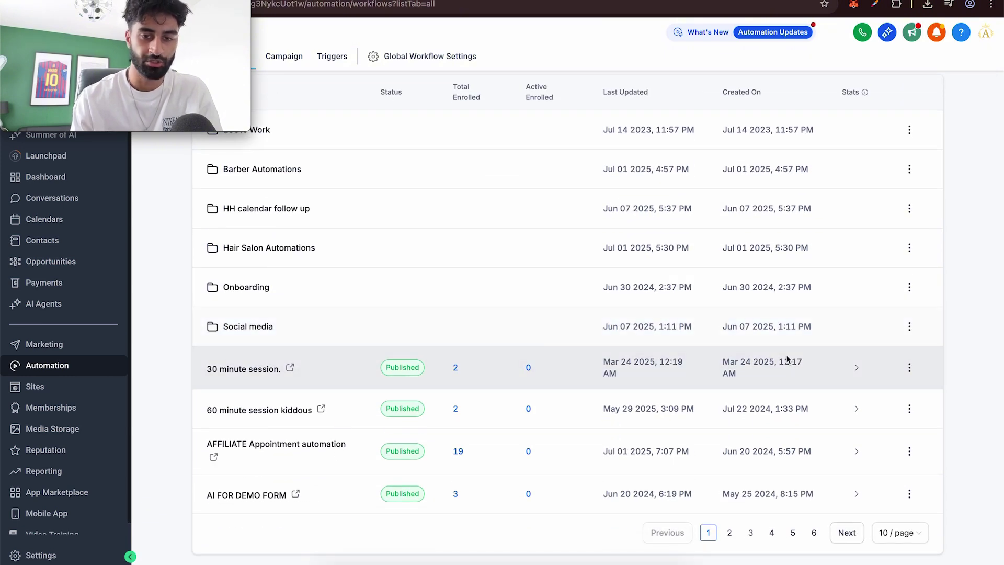
click(910, 367)
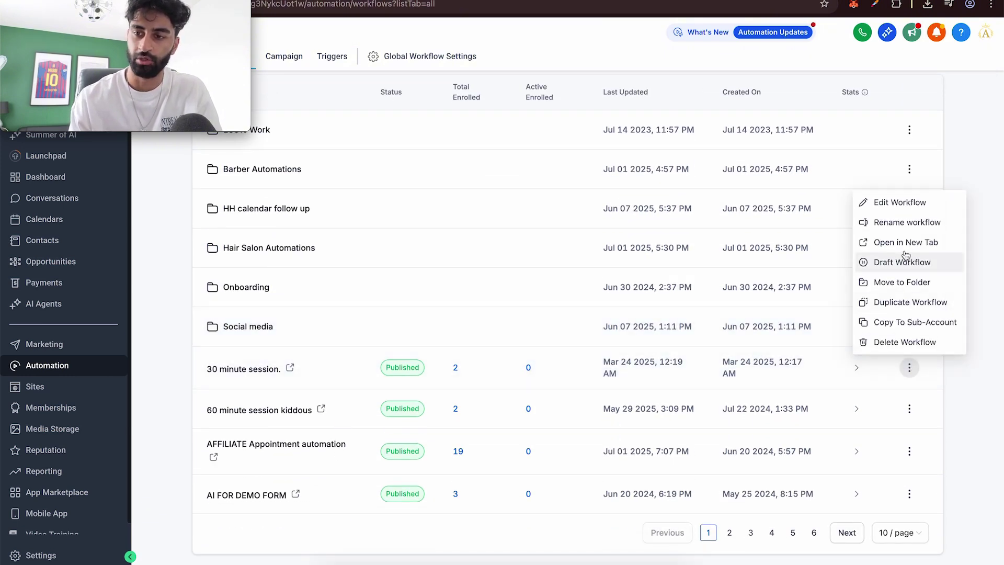
click(910, 283)
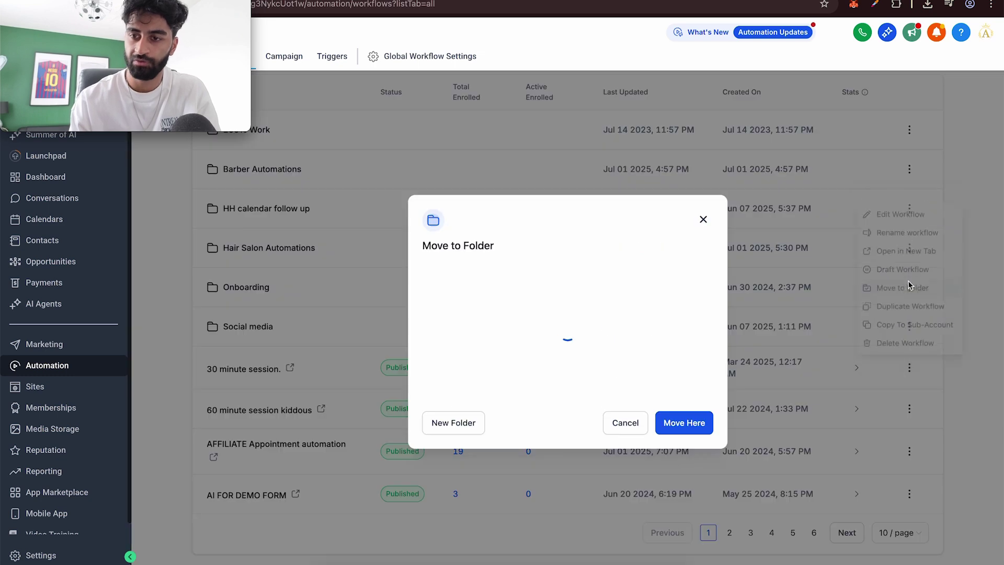
click(703, 219)
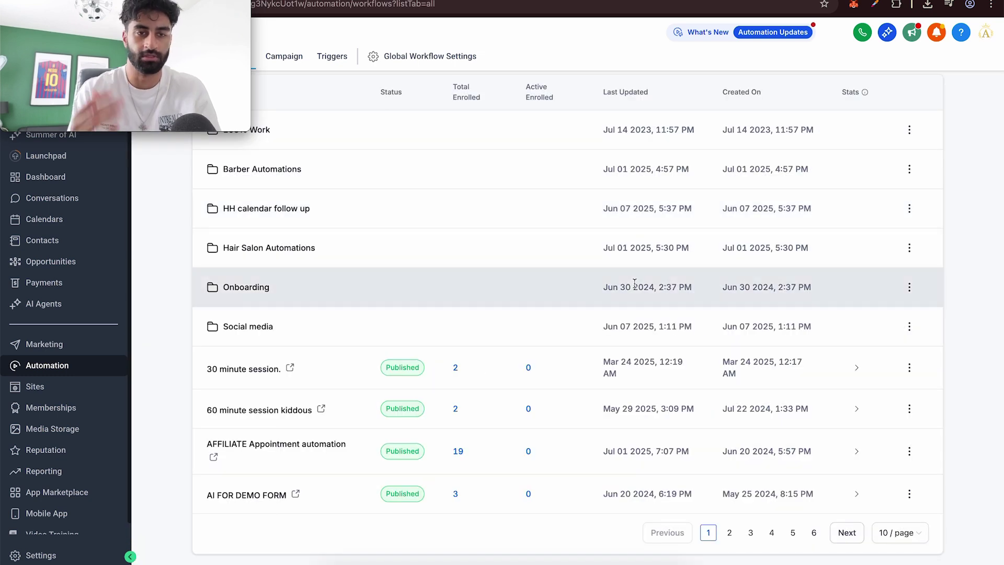
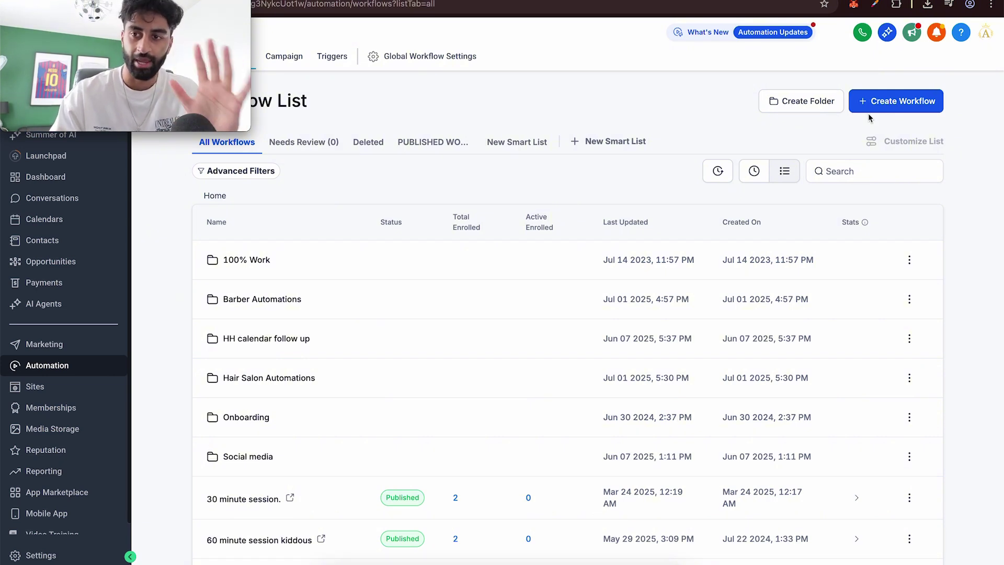
Open the template library for a new workflow and browse the available recipes.
click(870, 107)
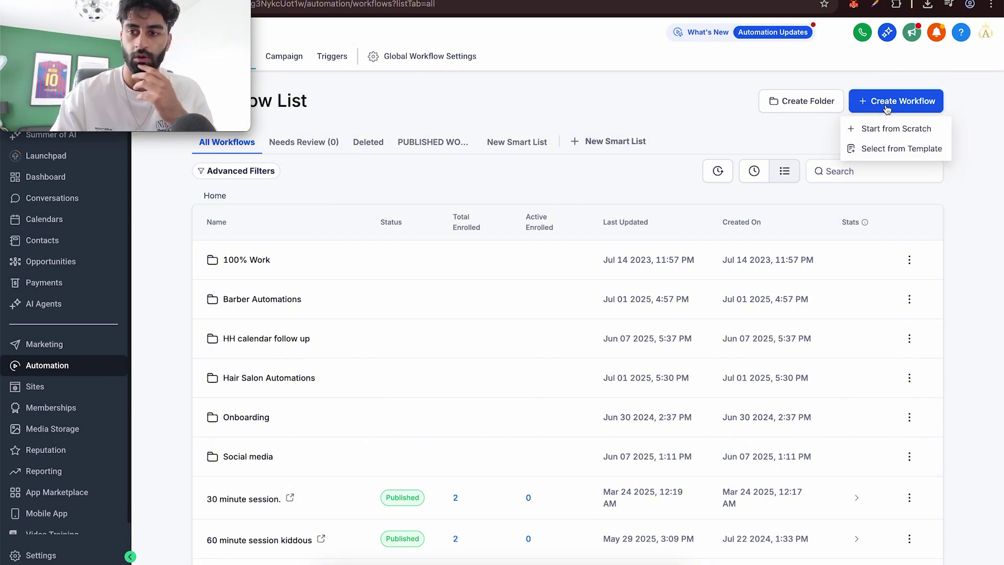
click(889, 150)
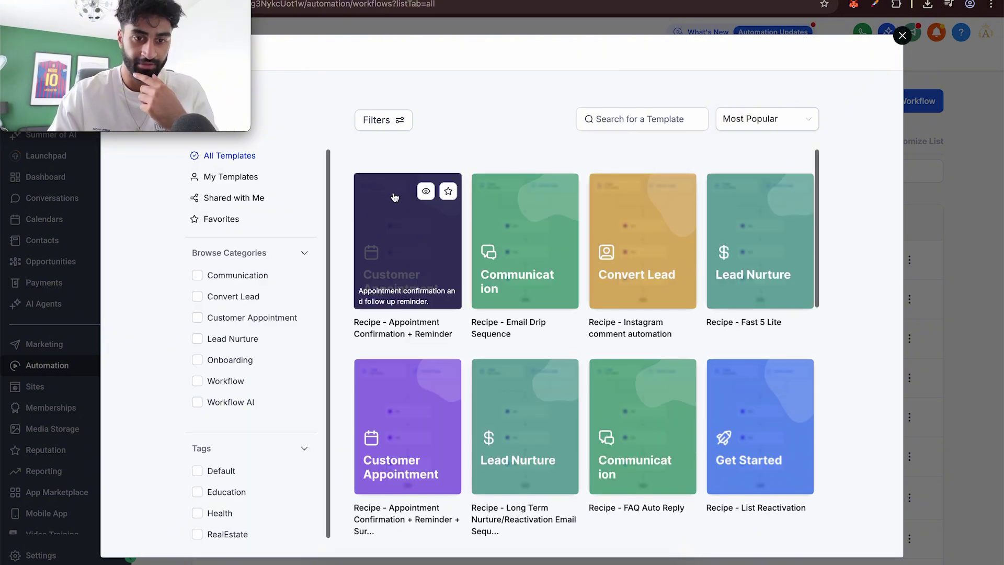
scroll(731, 251, down, 2)
scroll(730, 251, down, 7)
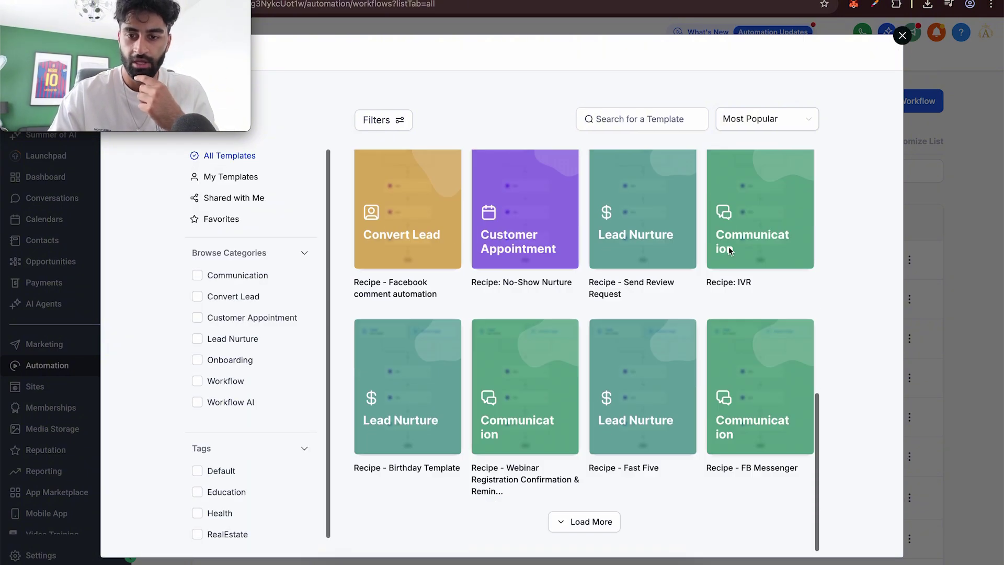
Leave the template library and start a new workflow from scratch.
scroll(730, 252, up, 8)
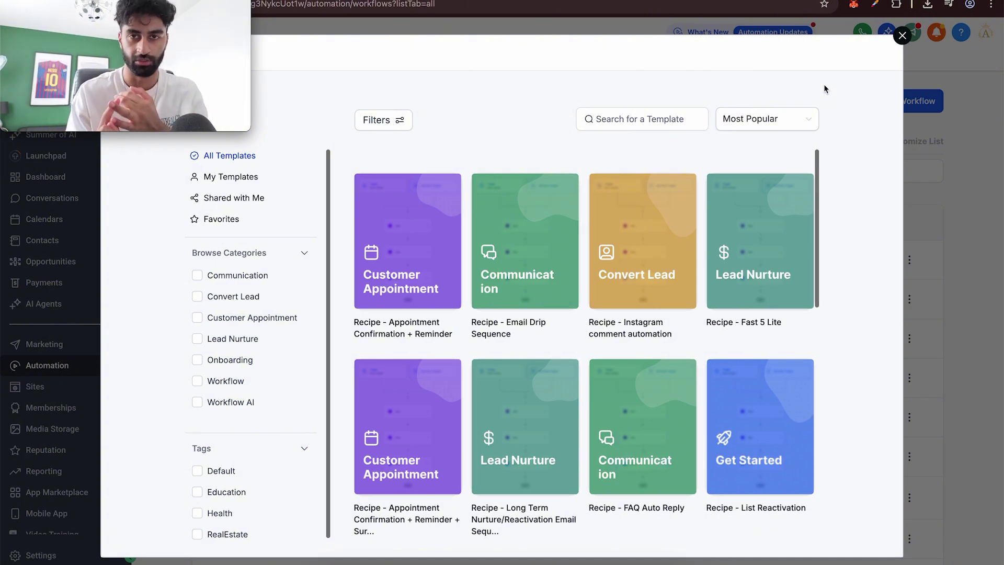
key(Escape)
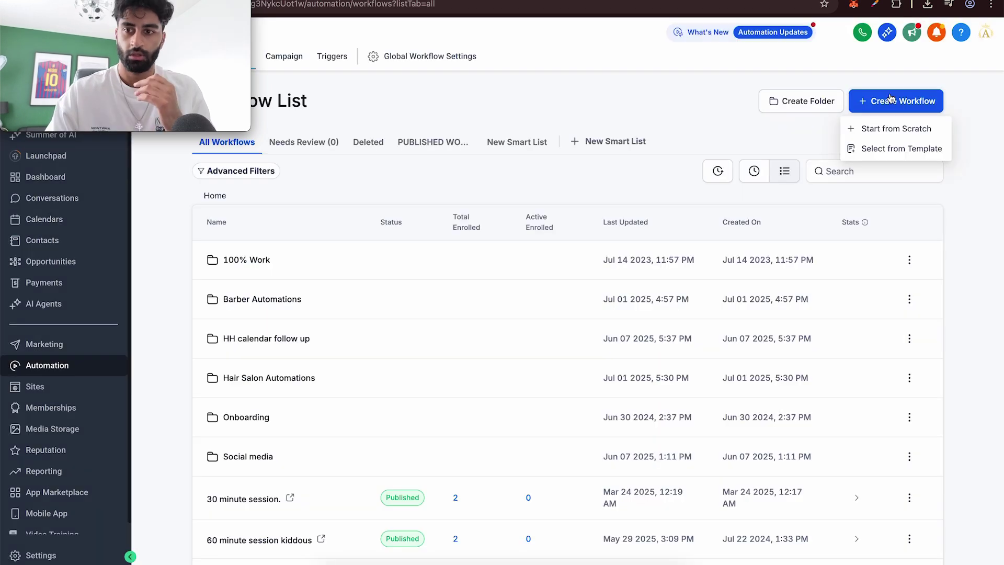
click(882, 132)
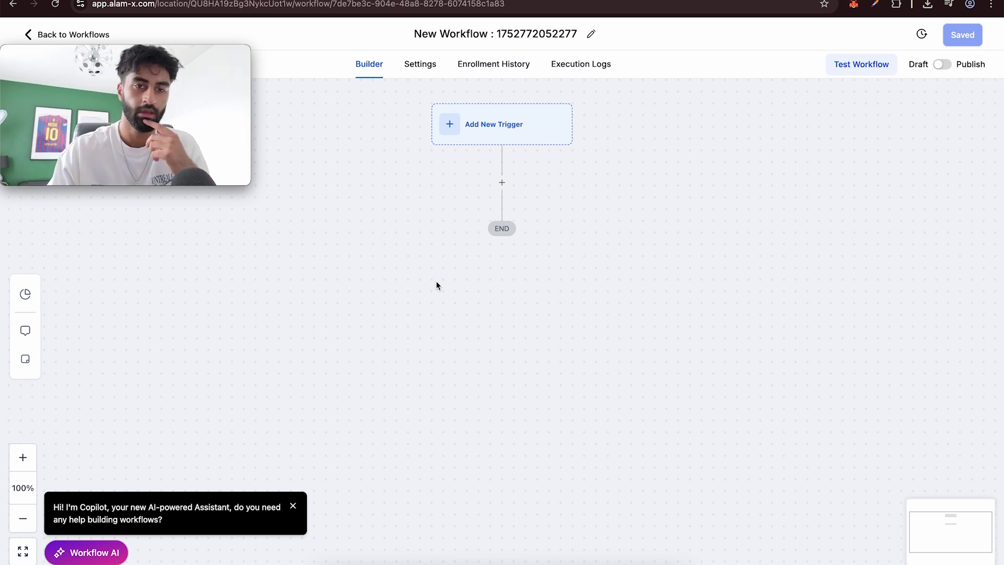
Zoom the empty workflow canvas in and out to explore its view range, returning to 100%.
click(23, 457)
click(22, 458)
click(23, 458)
click(23, 457)
click(22, 519)
click(23, 518)
click(23, 518)
click(23, 519)
click(22, 518)
click(22, 518)
click(23, 458)
click(22, 457)
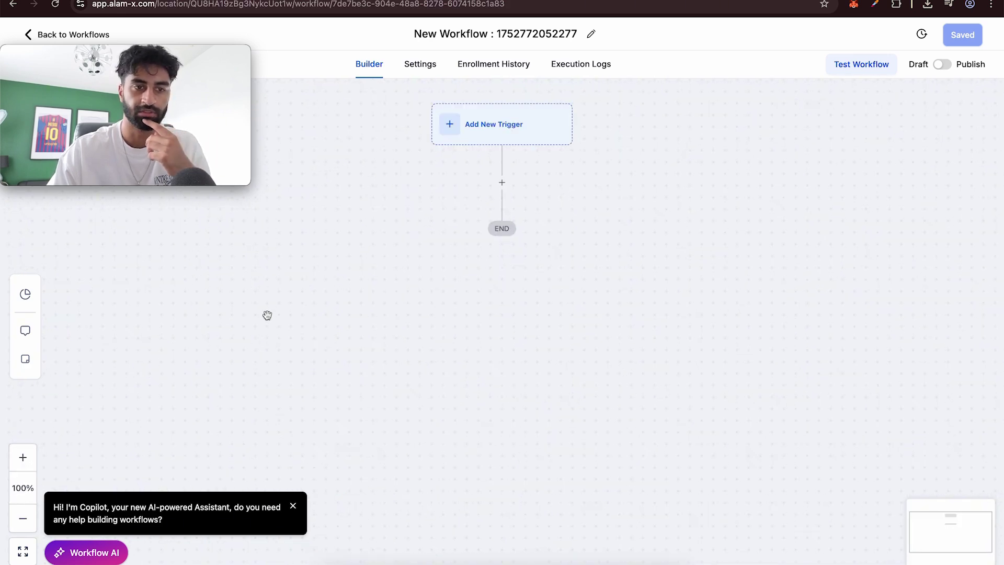
Rename the workflow "(for video) CALENDAR FOLLOW UP" and switch it to Publish and back to Draft.
triple_click(478, 36)
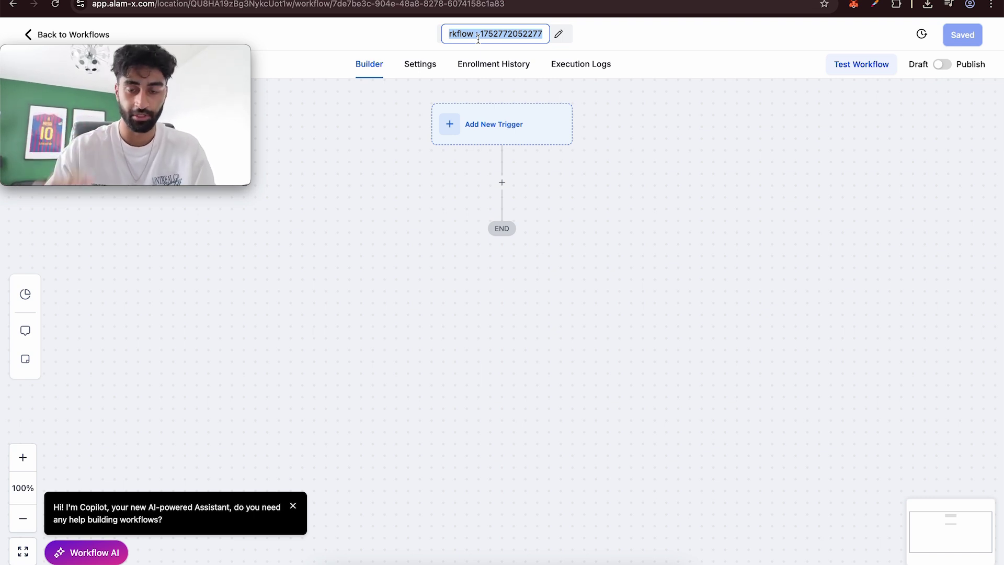
text(calenda)
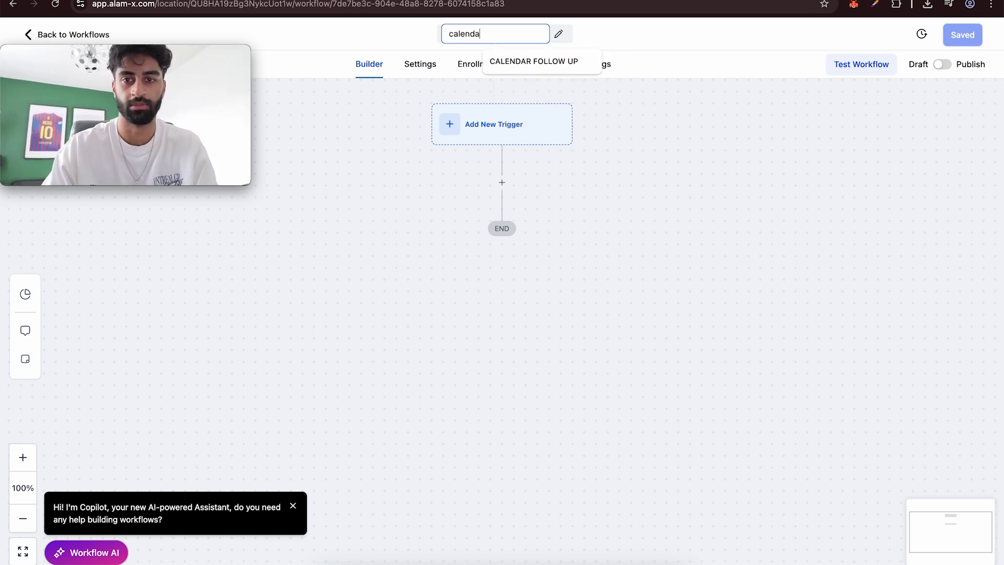
click(533, 61)
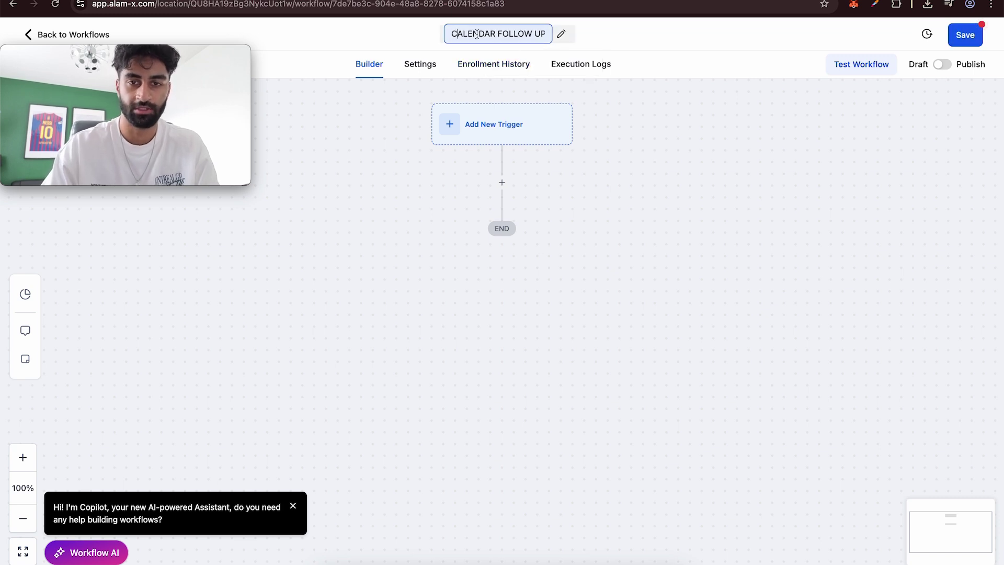
text((for video))
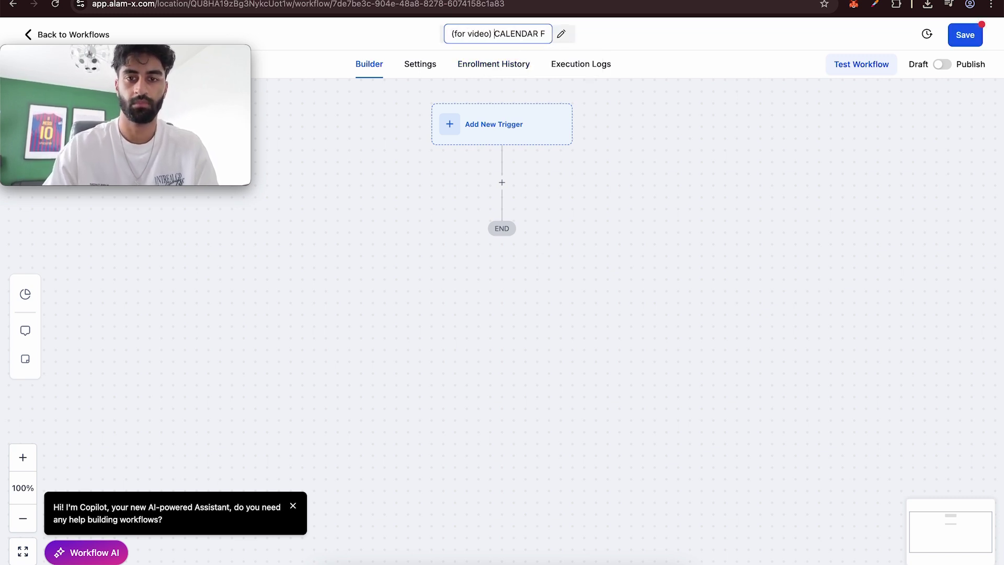
click(683, 200)
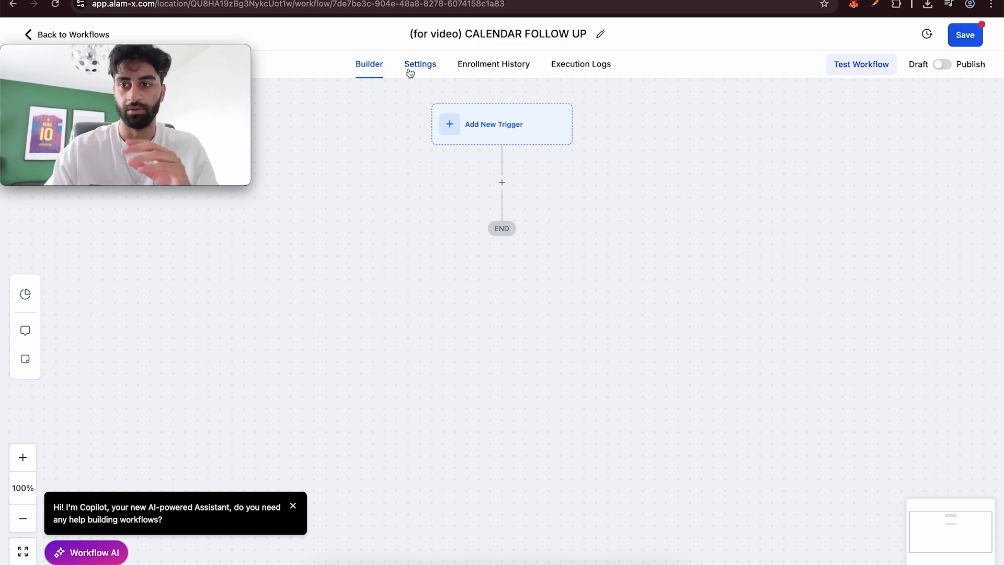
click(944, 65)
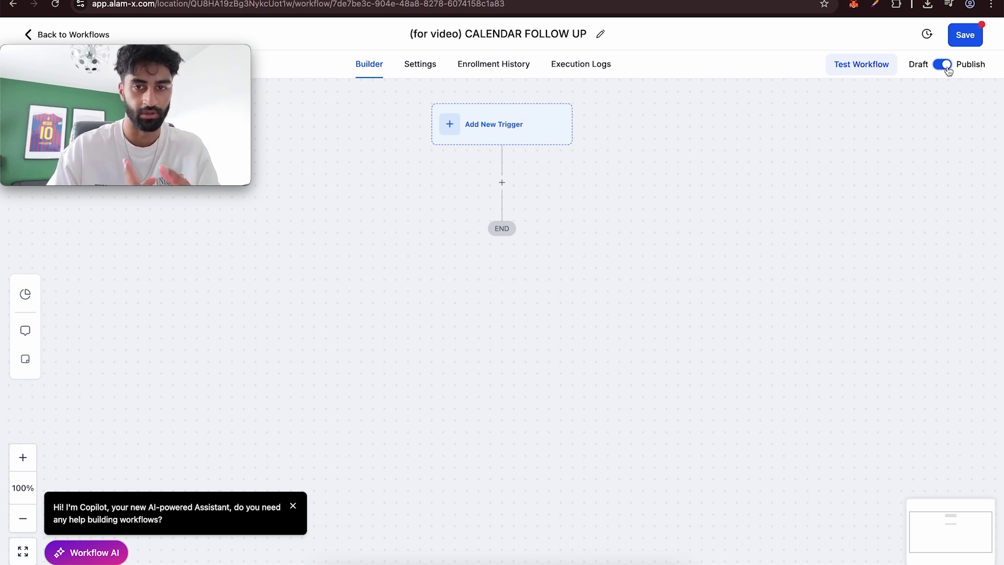
click(945, 64)
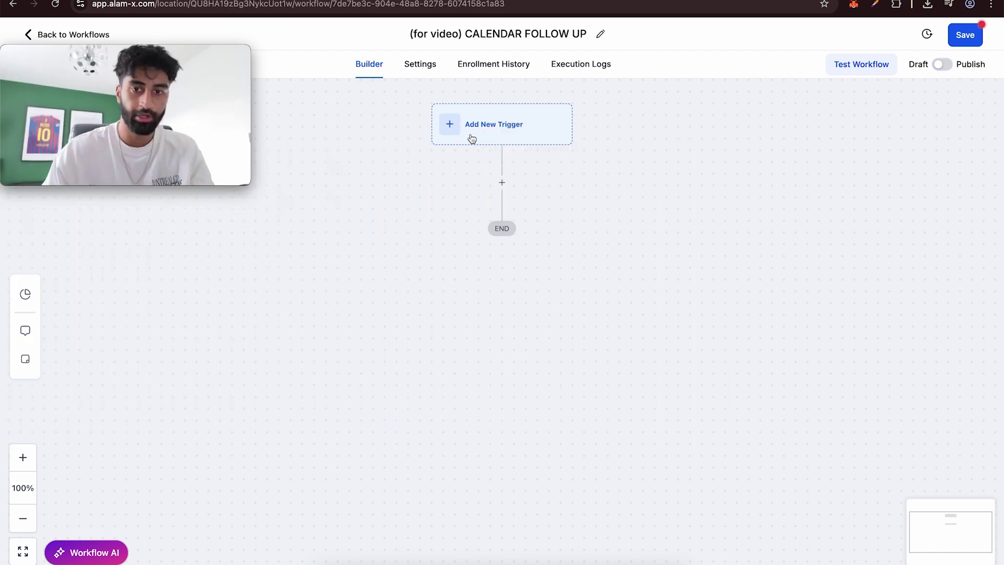
Search the workflow triggers for "customer", then add and save a Customer Booked Appointment trigger.
click(472, 138)
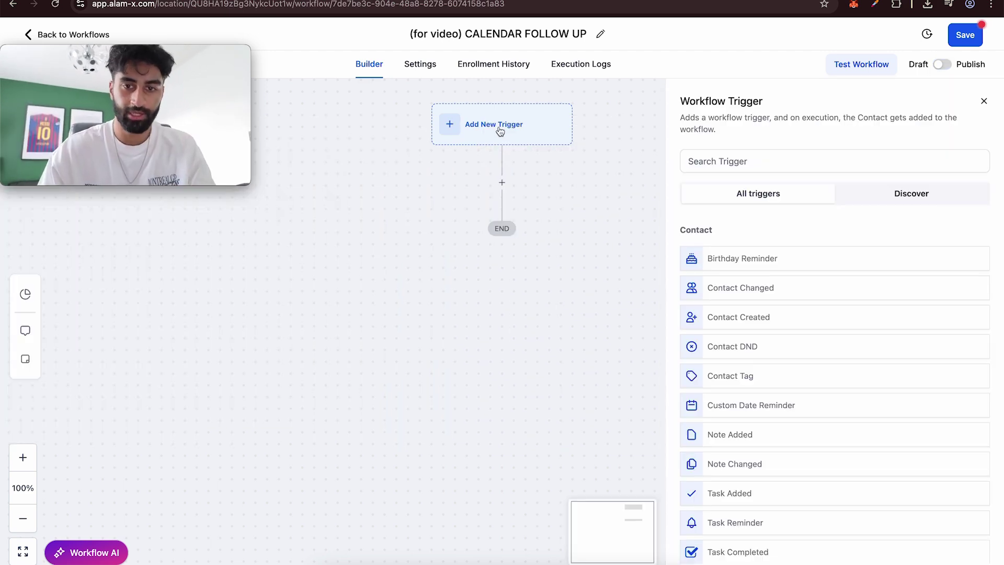
scroll(789, 323, down, 5)
scroll(789, 324, down, 6)
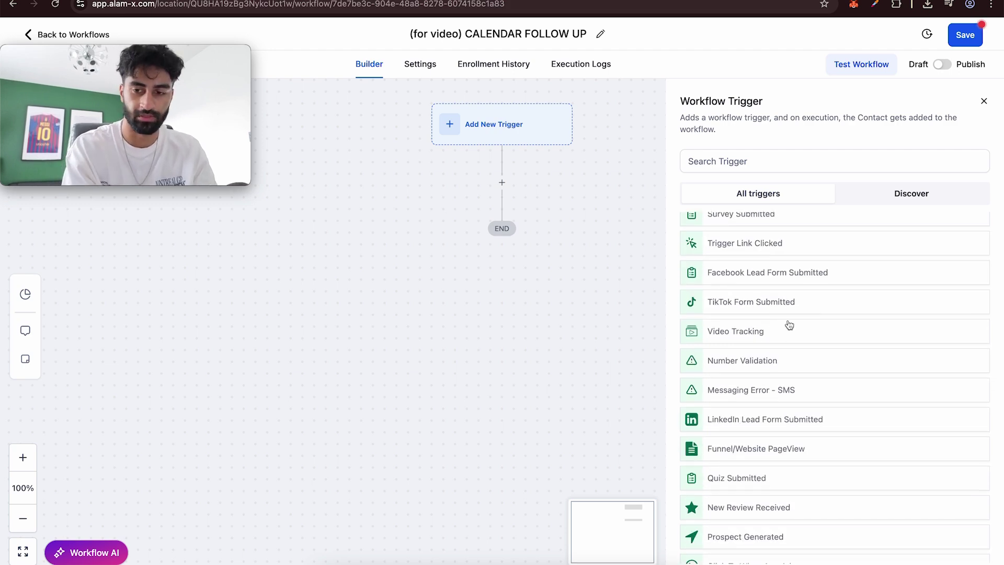
scroll(790, 325, down, 15)
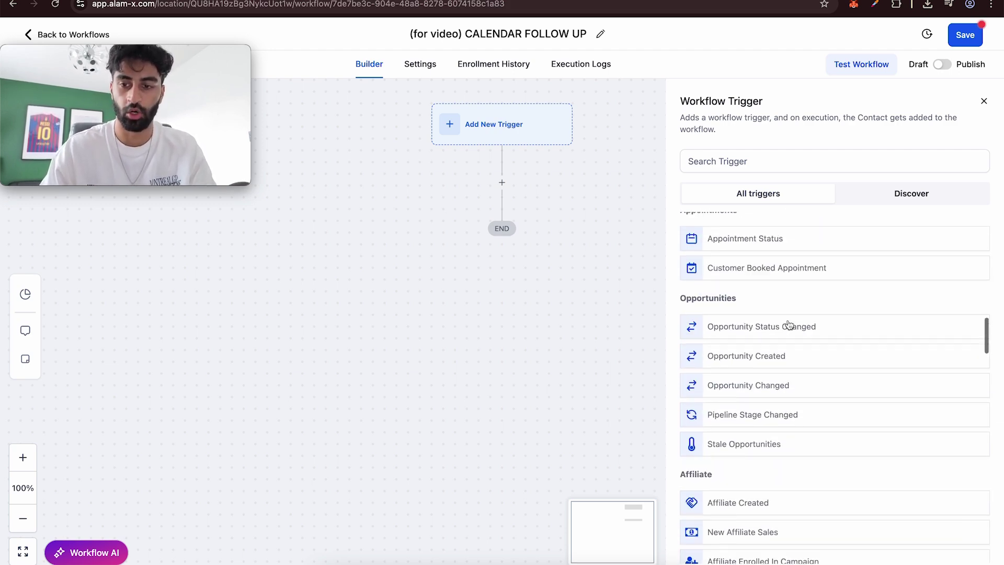
scroll(790, 324, up, 20)
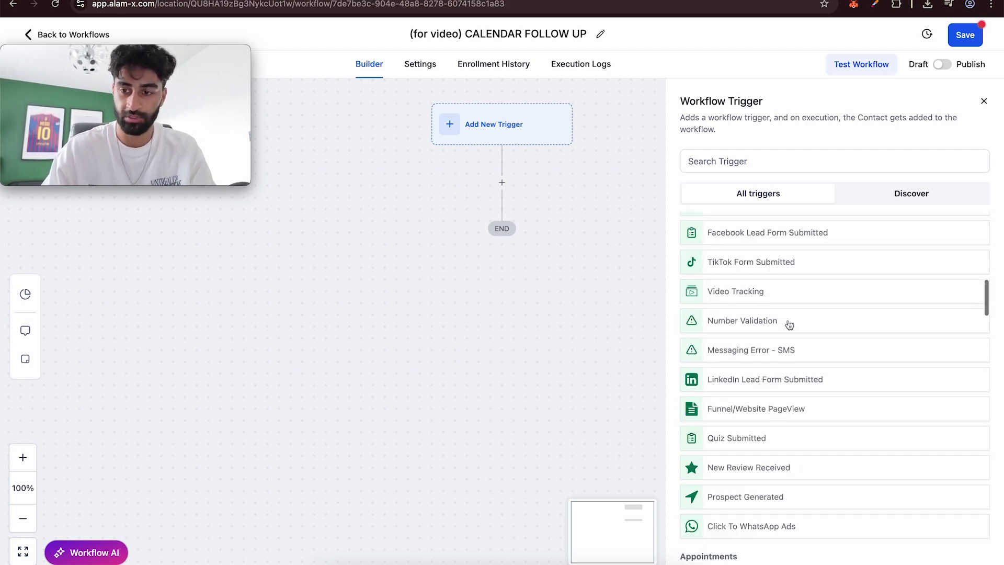
click(724, 162)
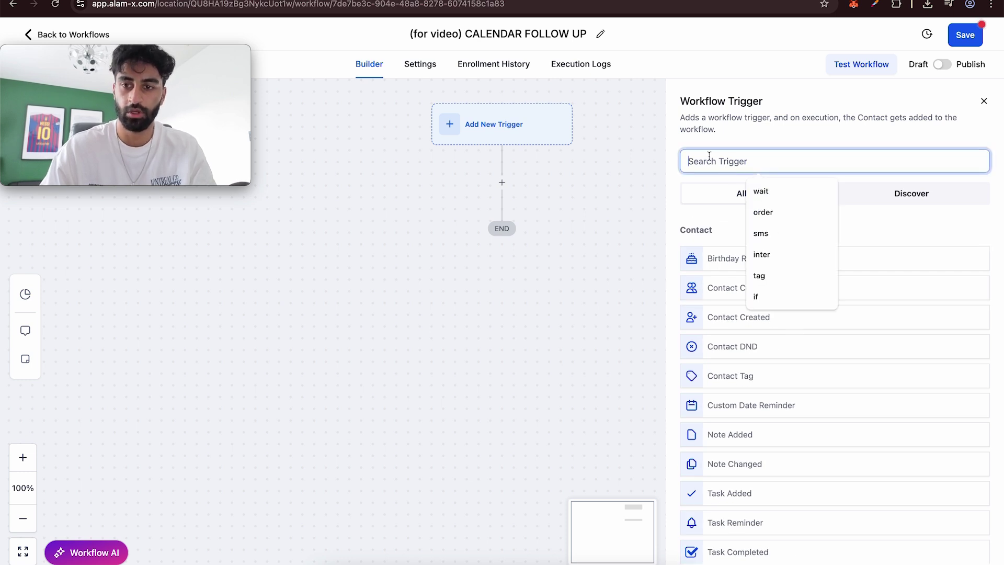
text(customer)
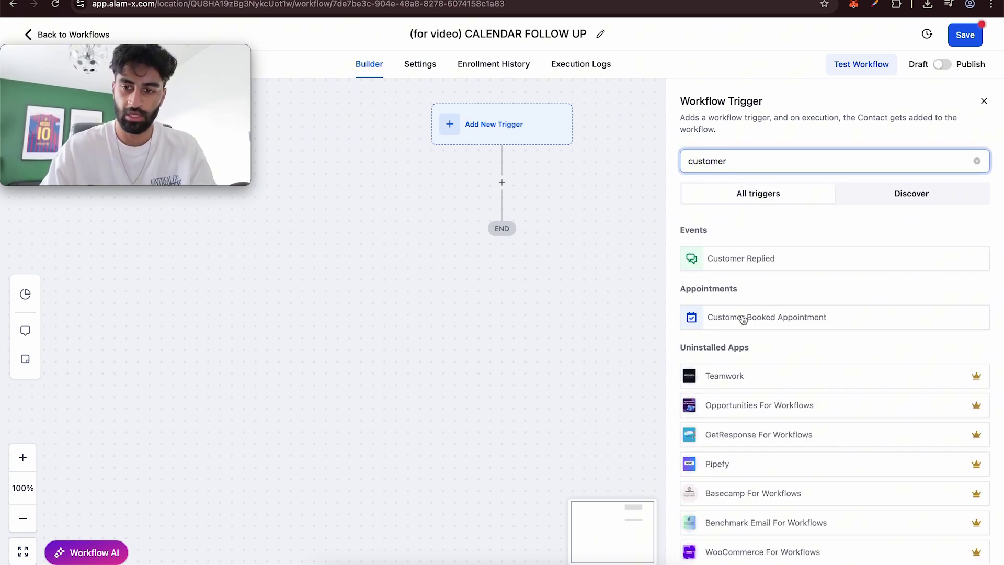
click(743, 319)
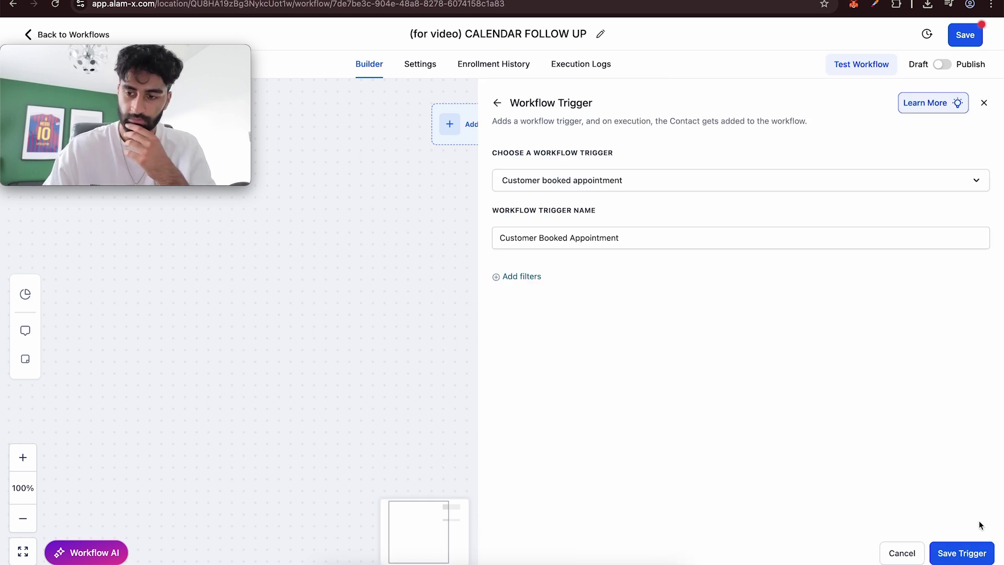
click(967, 553)
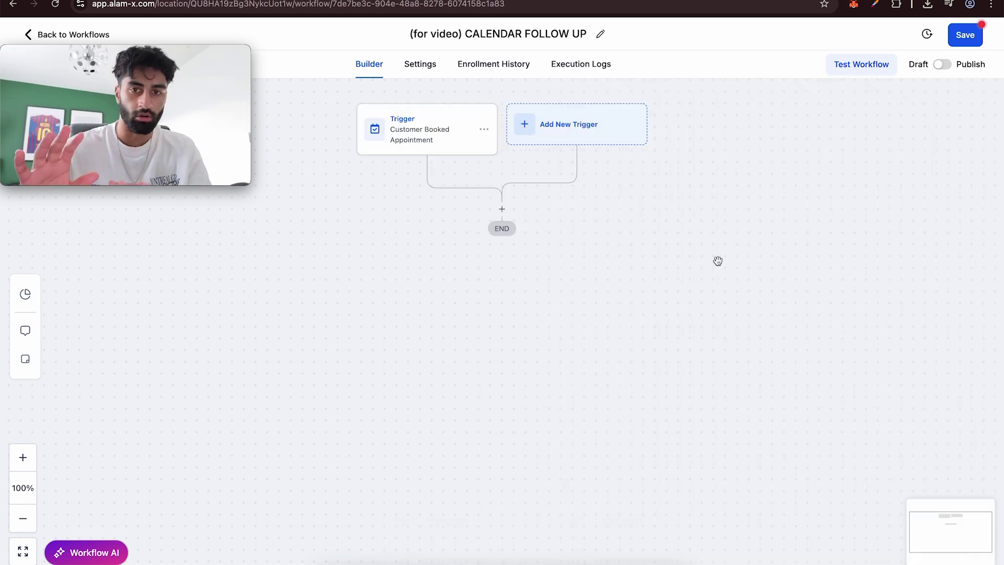
Add an In calendar filter for the Highlevel Q&A calendar to the Customer Booked Appointment trigger and save it.
click(440, 140)
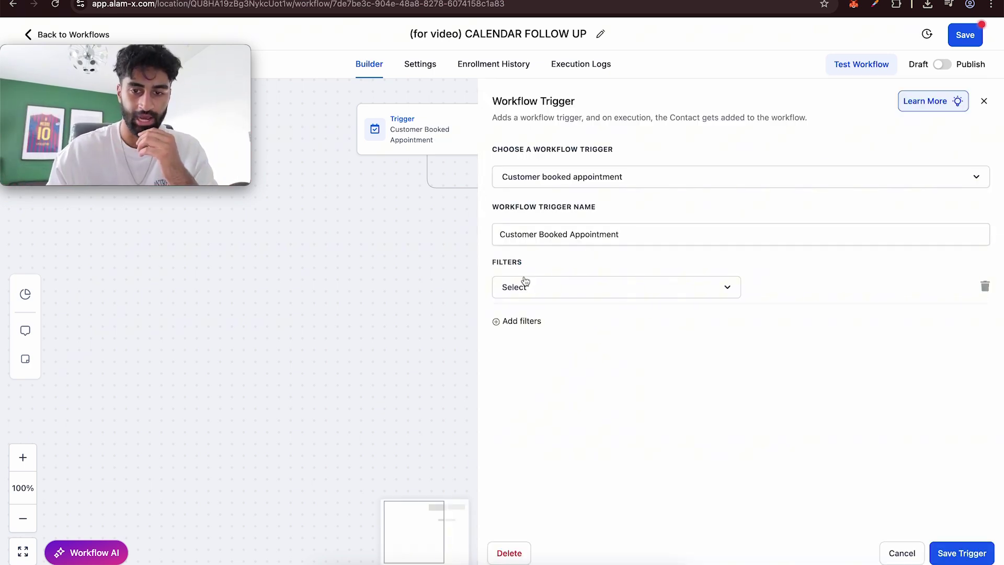
click(526, 289)
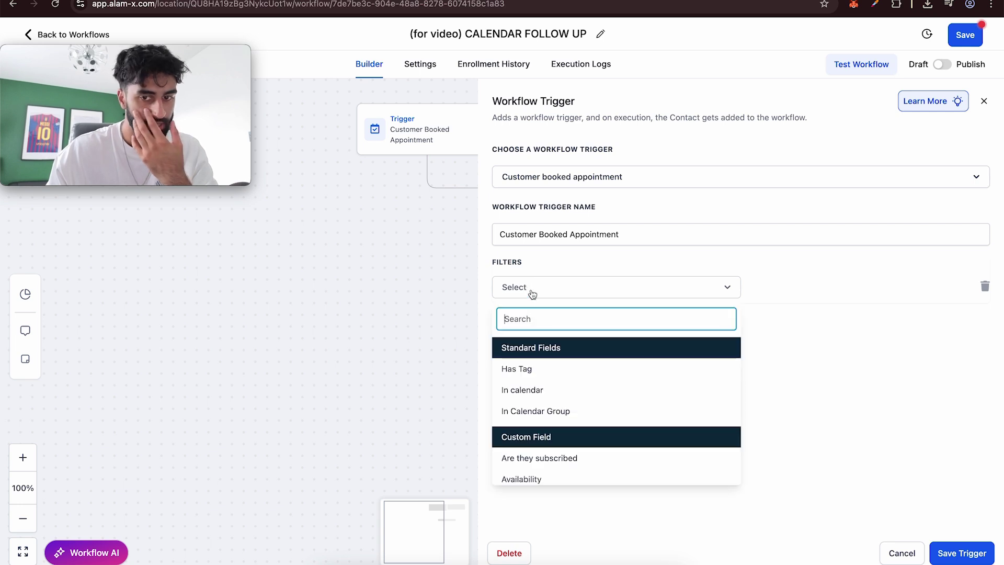
click(551, 390)
scroll(796, 396, down, 1)
scroll(795, 396, down, 3)
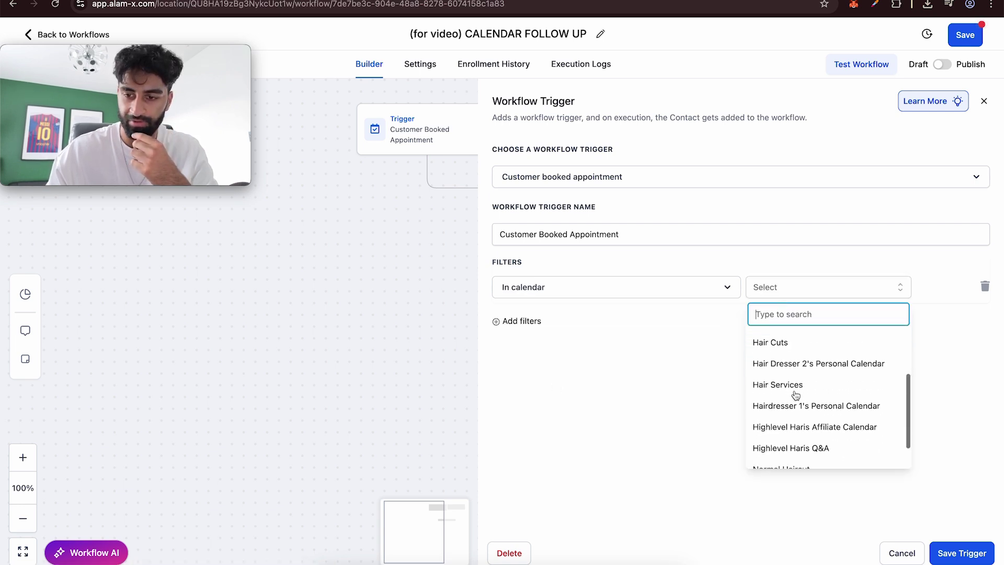
click(795, 417)
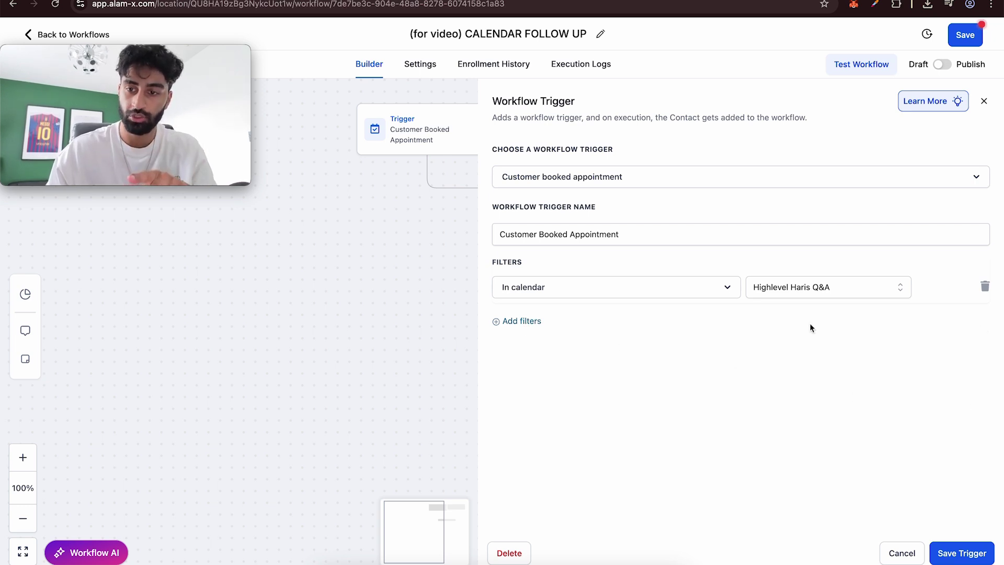
click(942, 547)
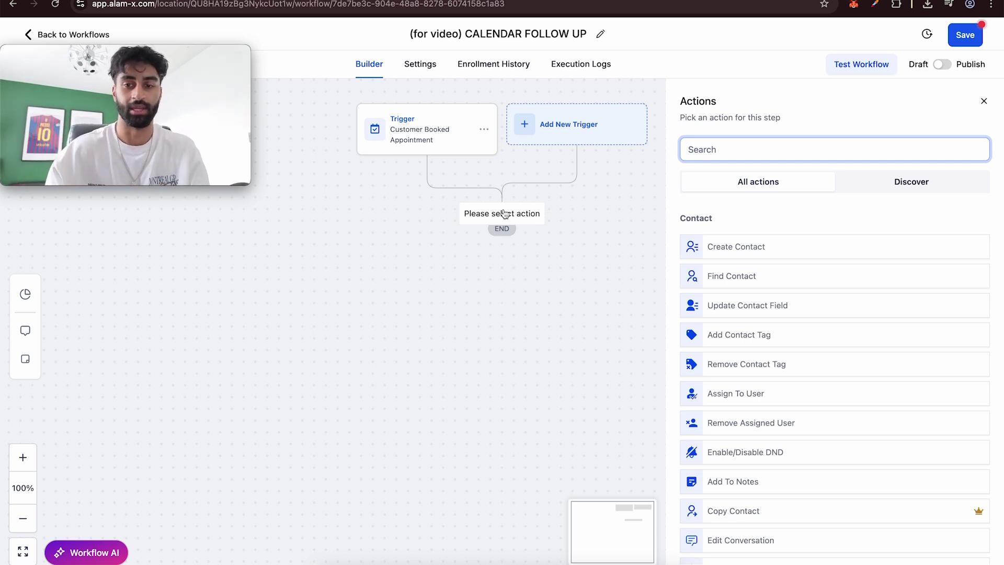
Add an Add Contact Tag action named "Add Tag - AFFILIATE CALENDAR" below the trigger, creating a new "affiliate calendar" tag for it.
text(tag)
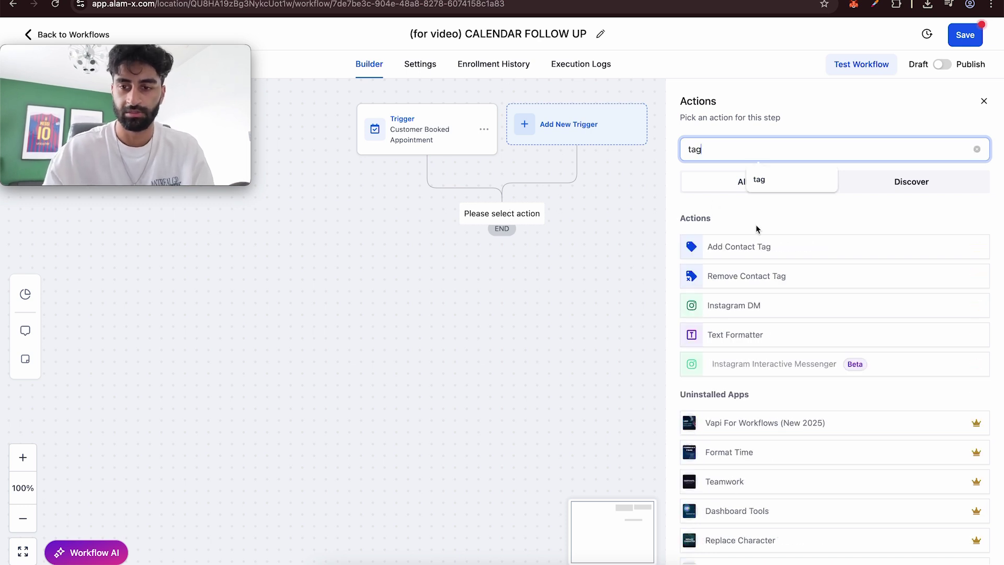
click(746, 256)
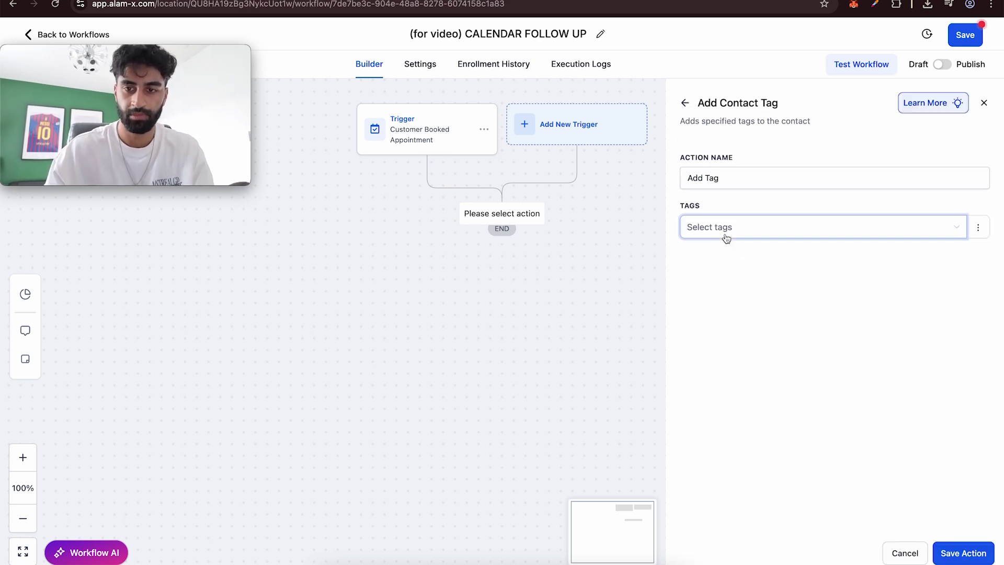
click(692, 227)
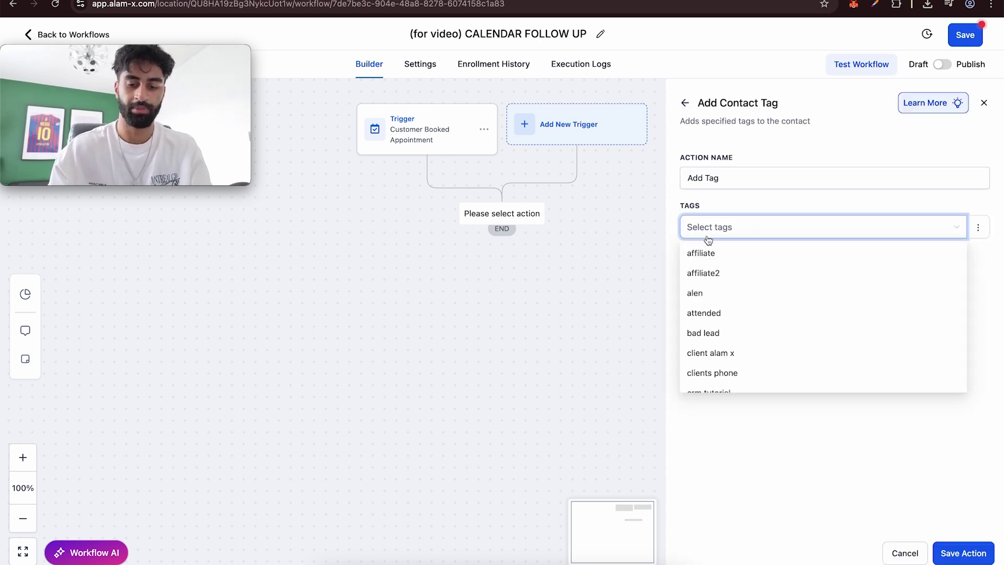
text(affiliateca)
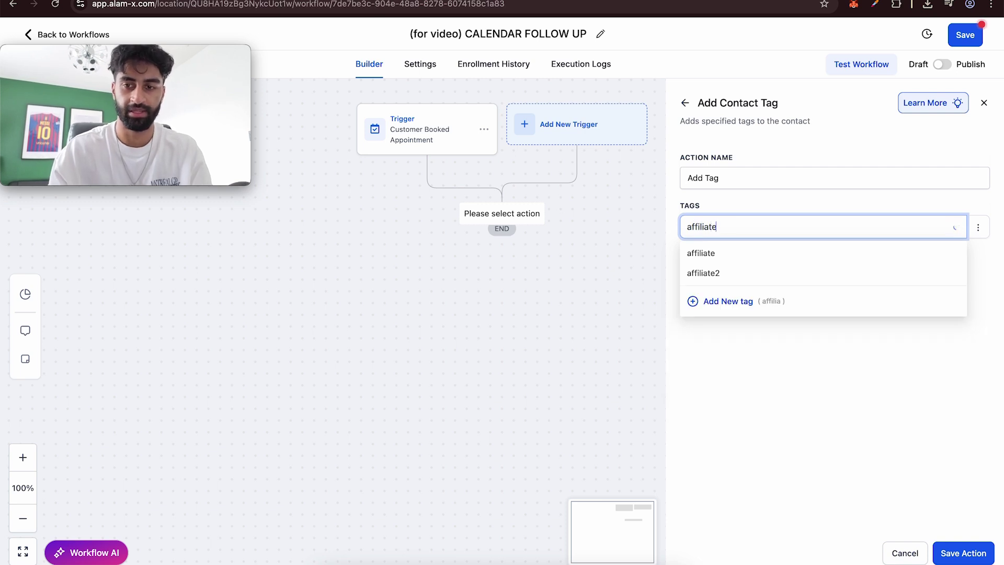
text(lenfar)
key(BackSpace)
key(BackSpace)
key(BackSpace)
text(dar)
click(724, 309)
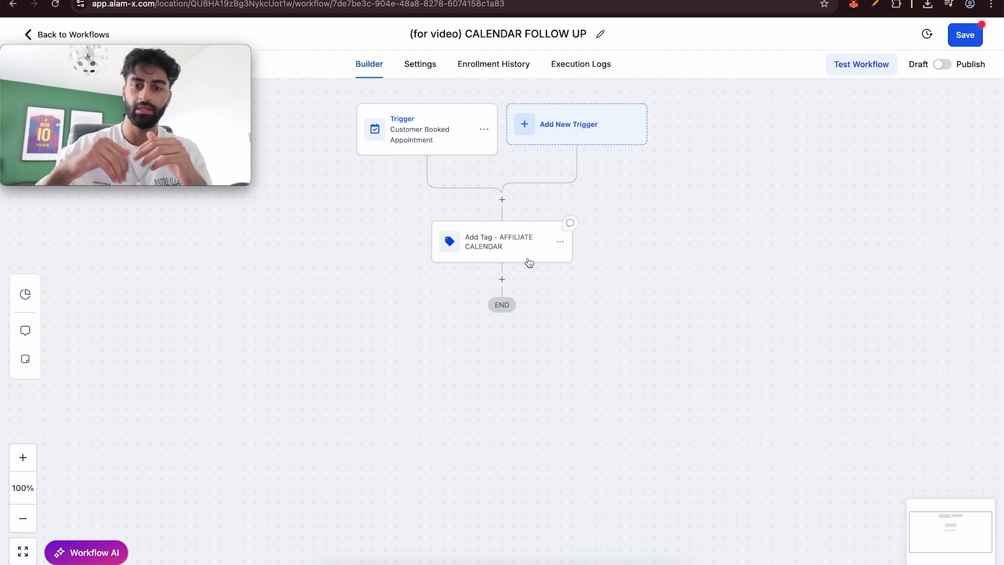
Add a Send Internal Notification action below the Add Tag action and set its type to Notification.
click(502, 279)
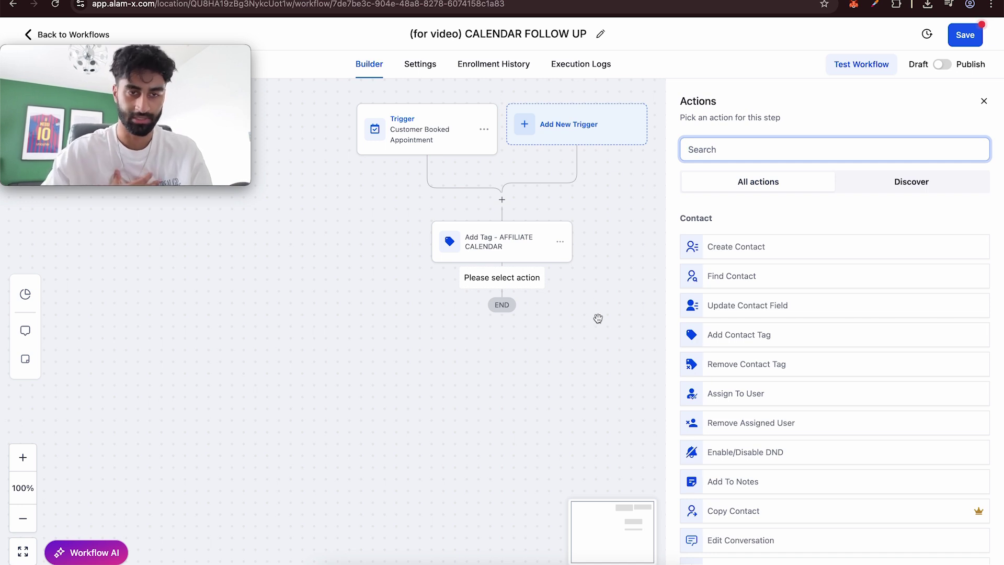
text(INTER)
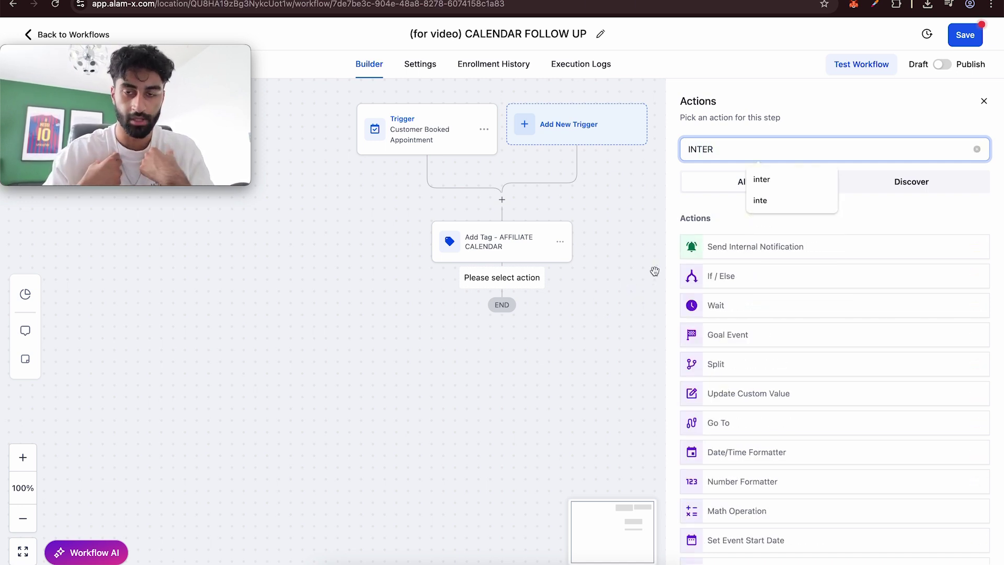
click(727, 252)
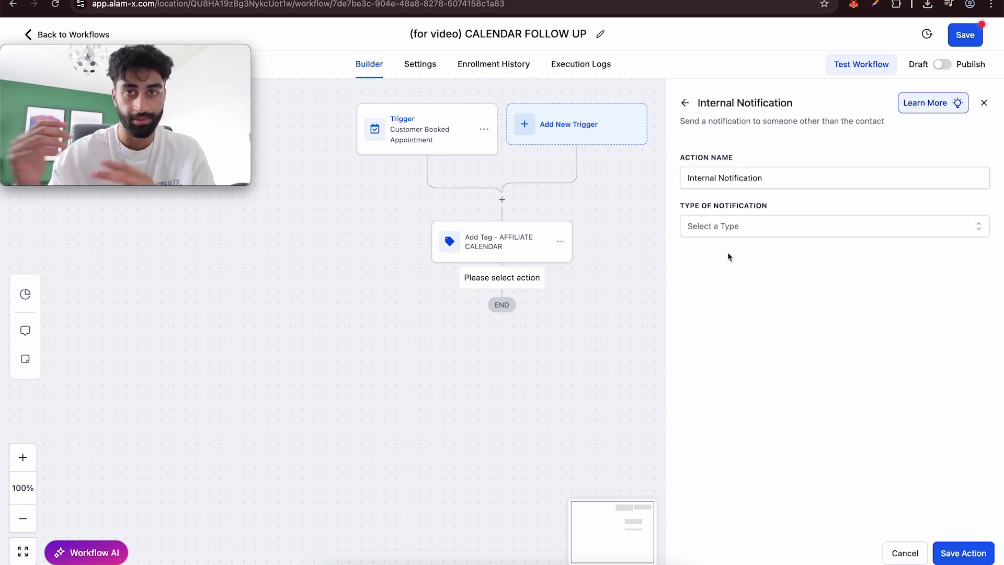
click(720, 227)
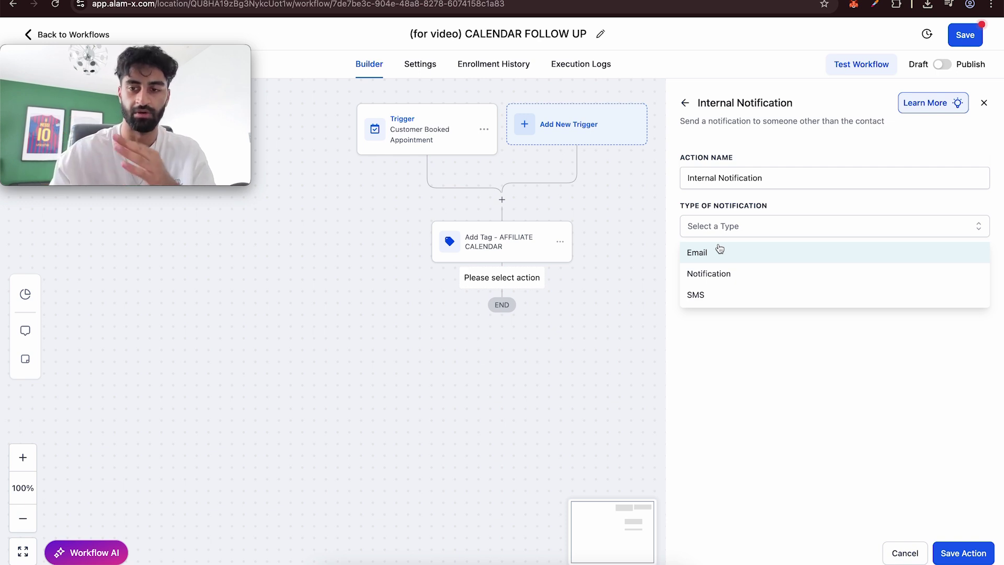
click(719, 281)
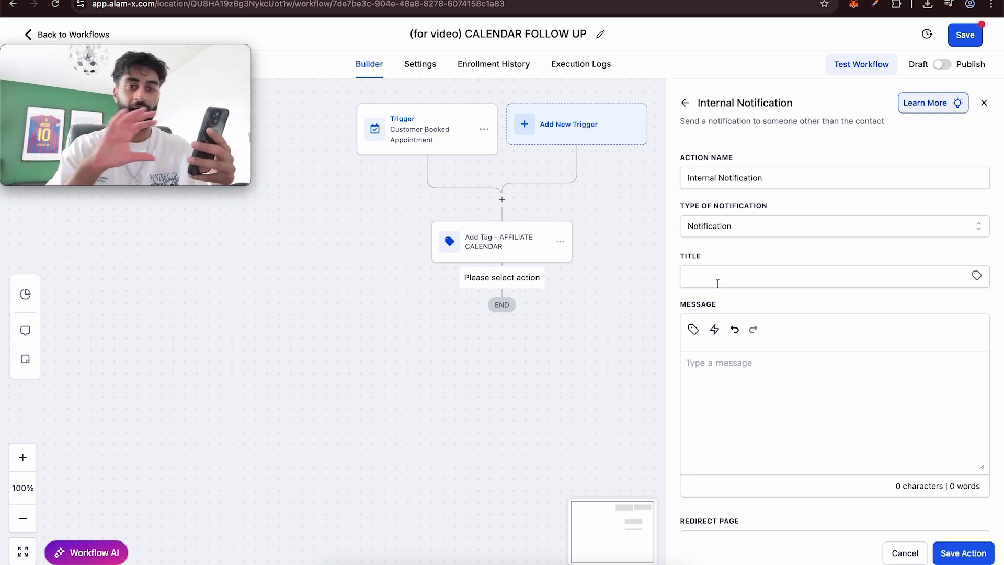
click(720, 283)
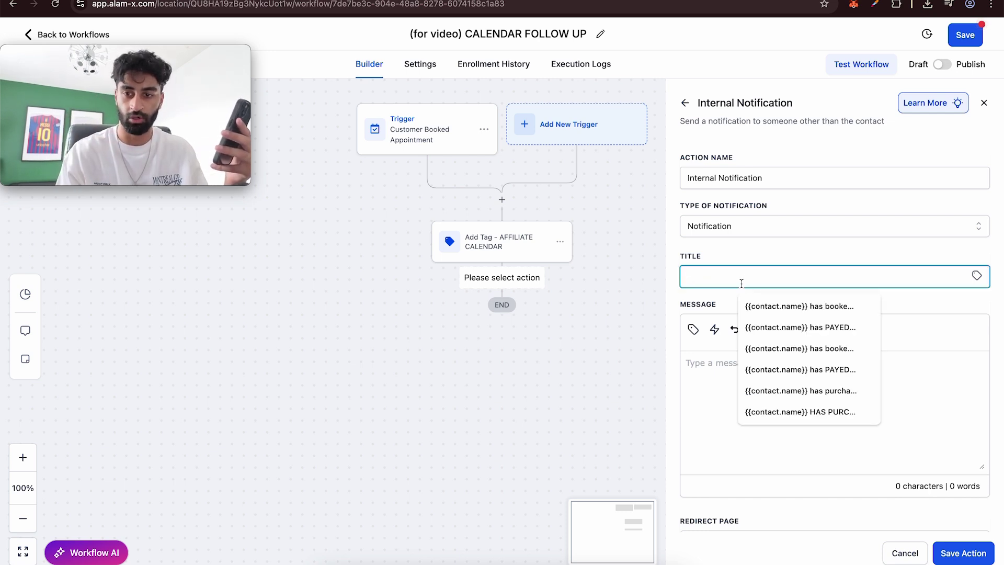
text(GUYIGKUHUUHK)
click(740, 258)
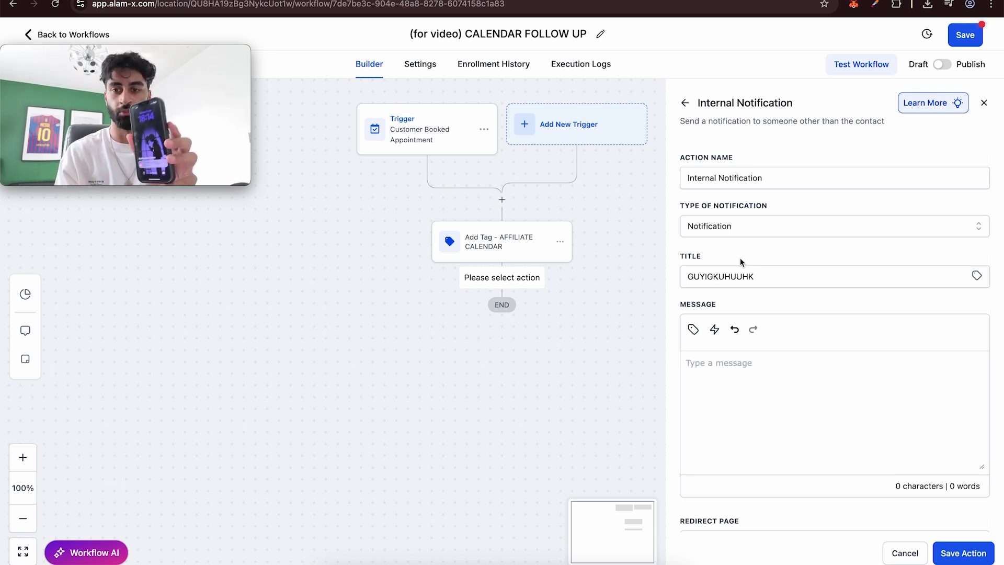
click(739, 431)
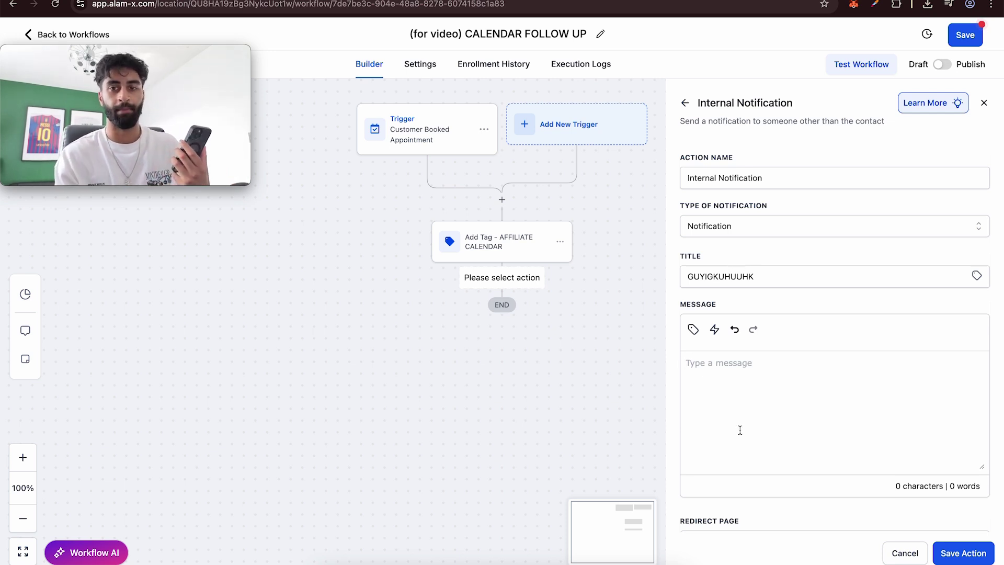
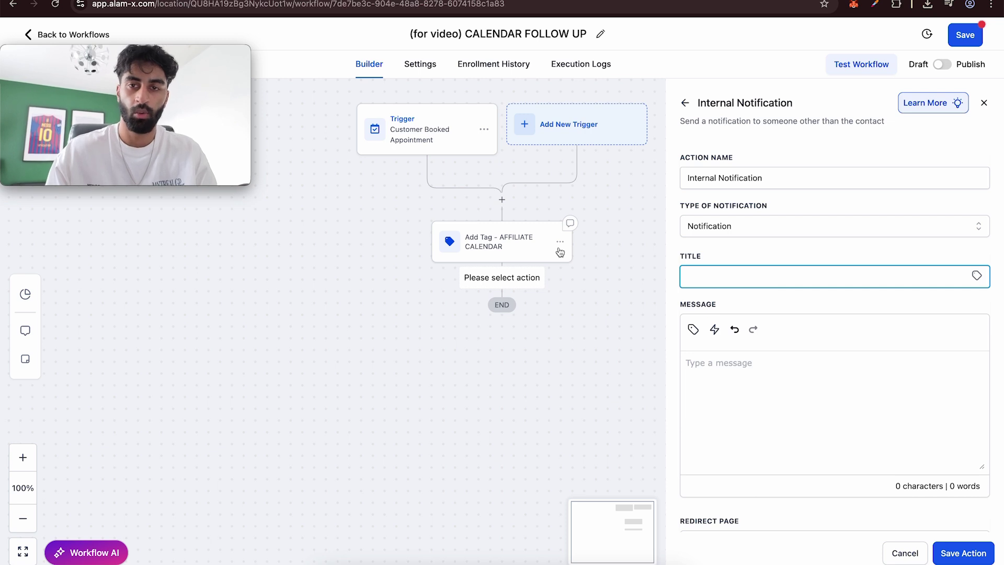
Set the notification title to "{{contact.first_name}} has booked a meeting with you!", inserting the contact's First Name custom value.
click(976, 276)
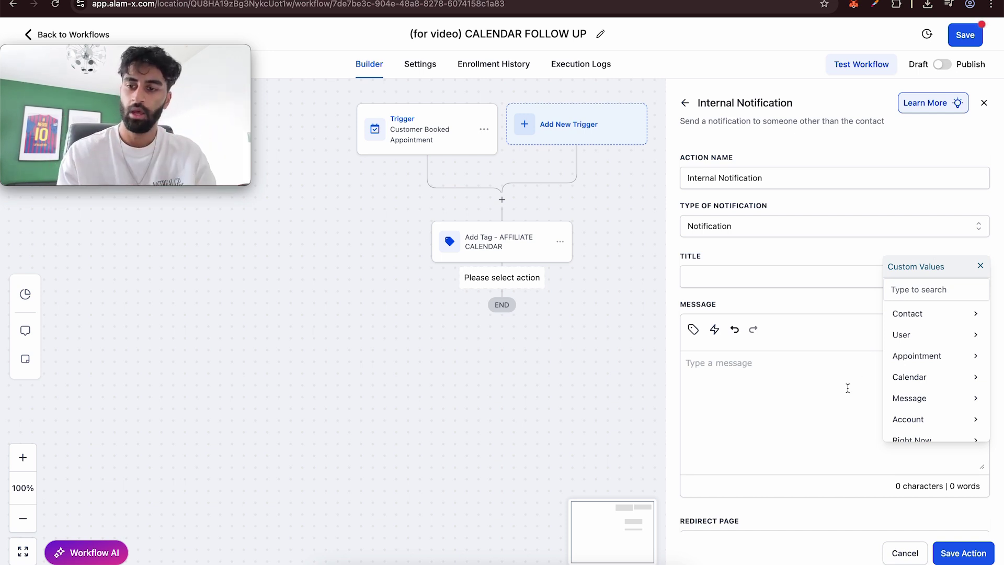
click(910, 324)
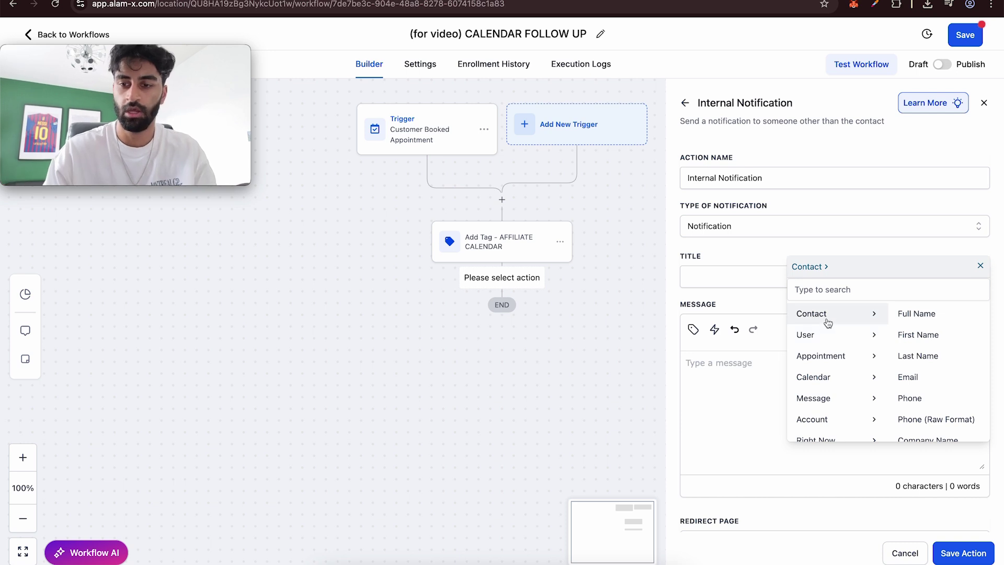
click(935, 343)
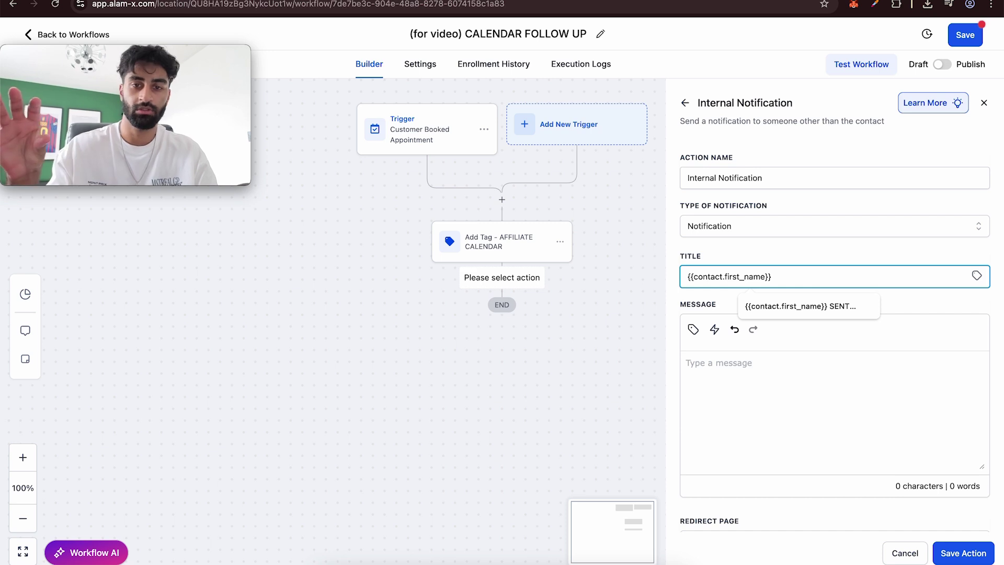
text(HAS)
key(BackSpace)
text(has booked a meeting wi)
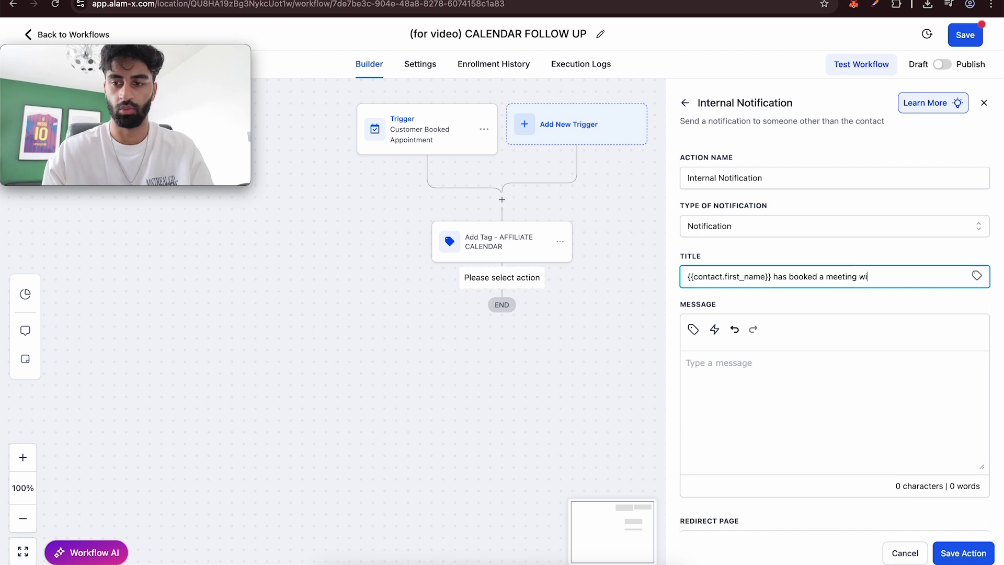
text(th you1)
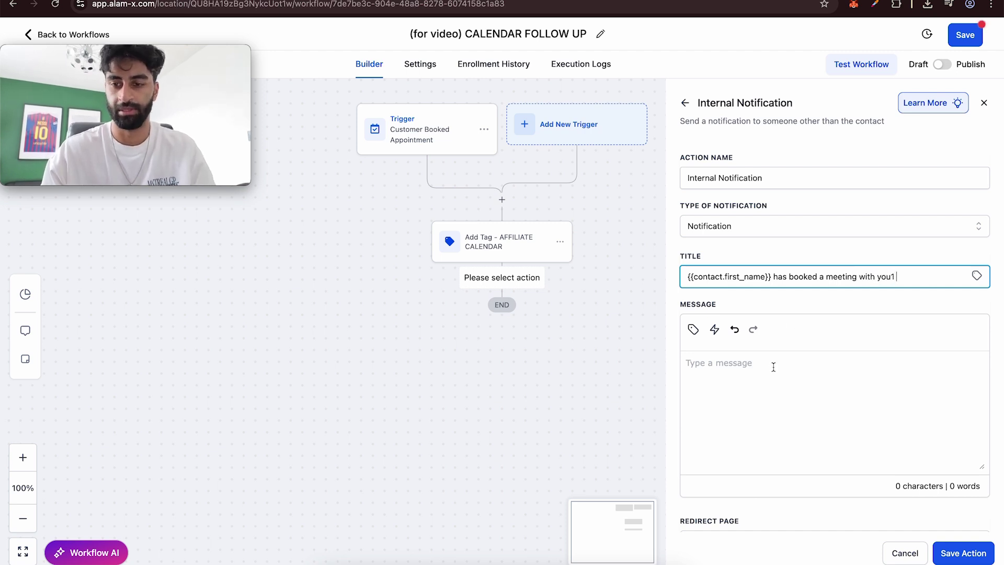
Write the notification message "At {{appointment.start_time}}", inserting the appointment start time as a custom value.
click(756, 392)
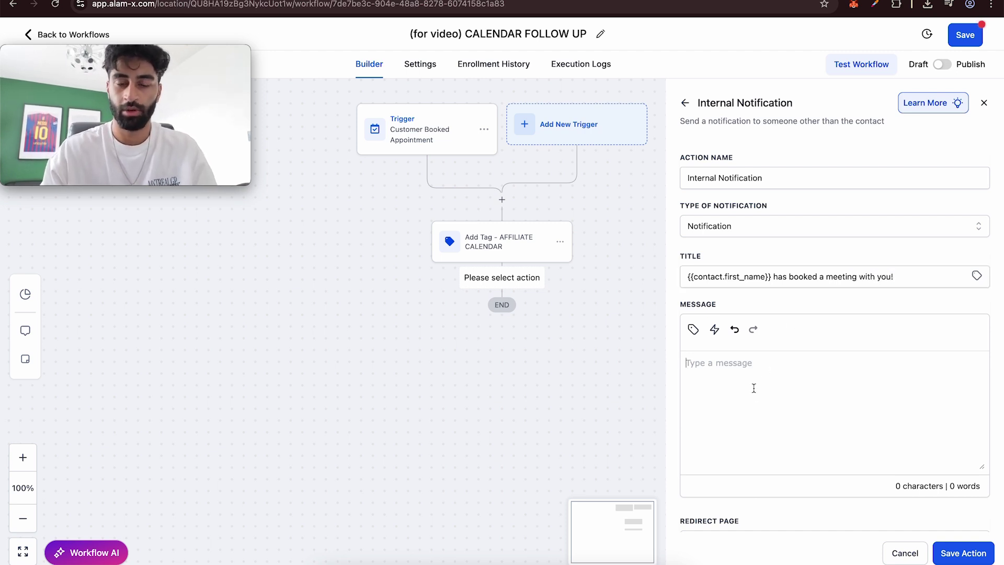
text(A)
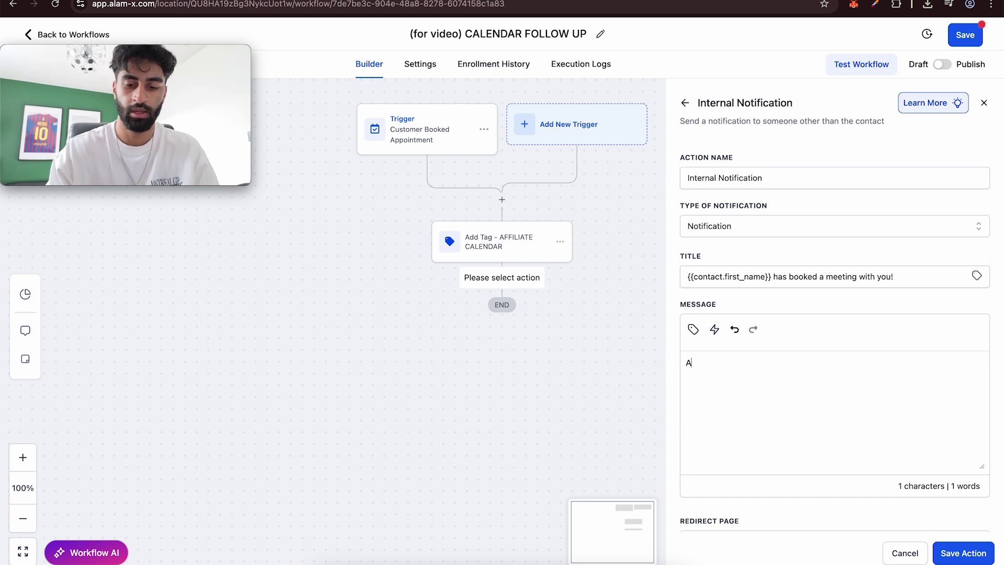
click(694, 329)
click(681, 101)
click(660, 122)
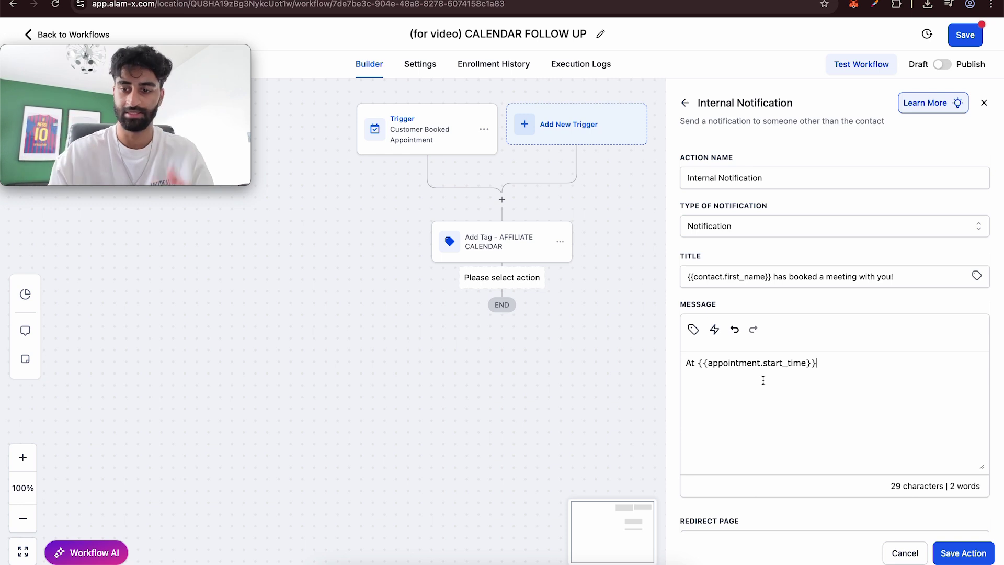
Set the redirect page to Contact, choose your own user as the Particular User to notify, and save the notification action.
scroll(763, 380, down, 2)
click(742, 470)
click(711, 484)
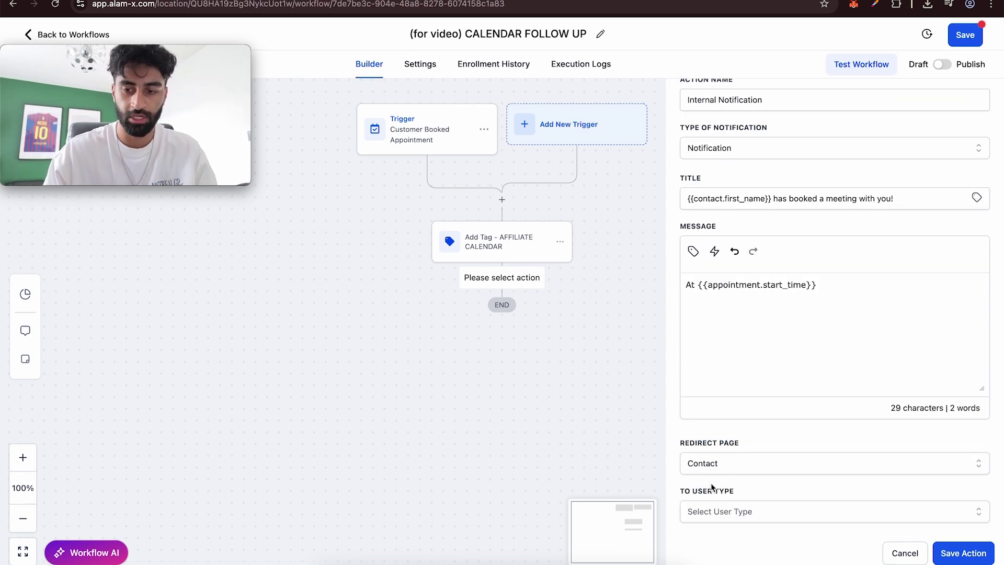
click(726, 508)
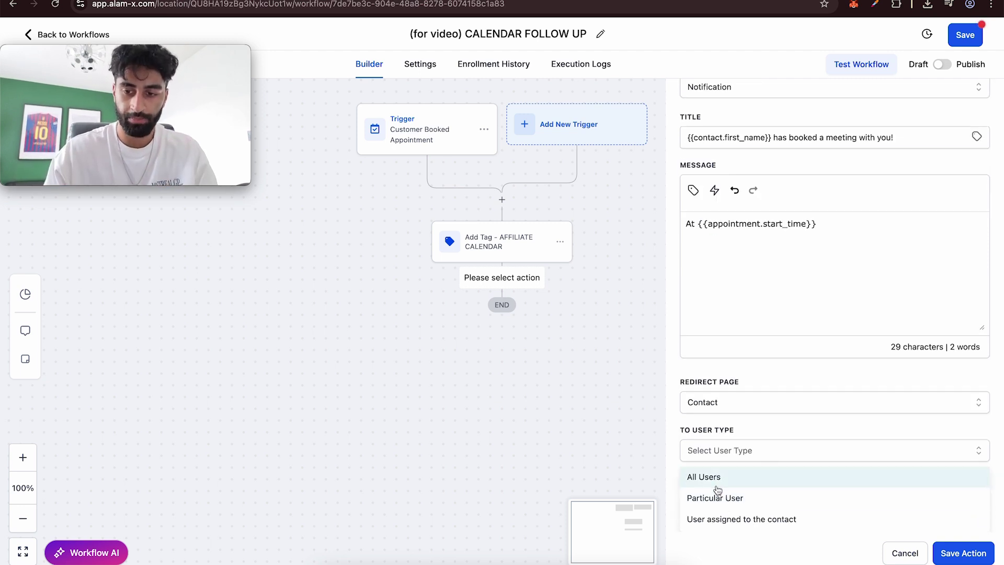
click(715, 500)
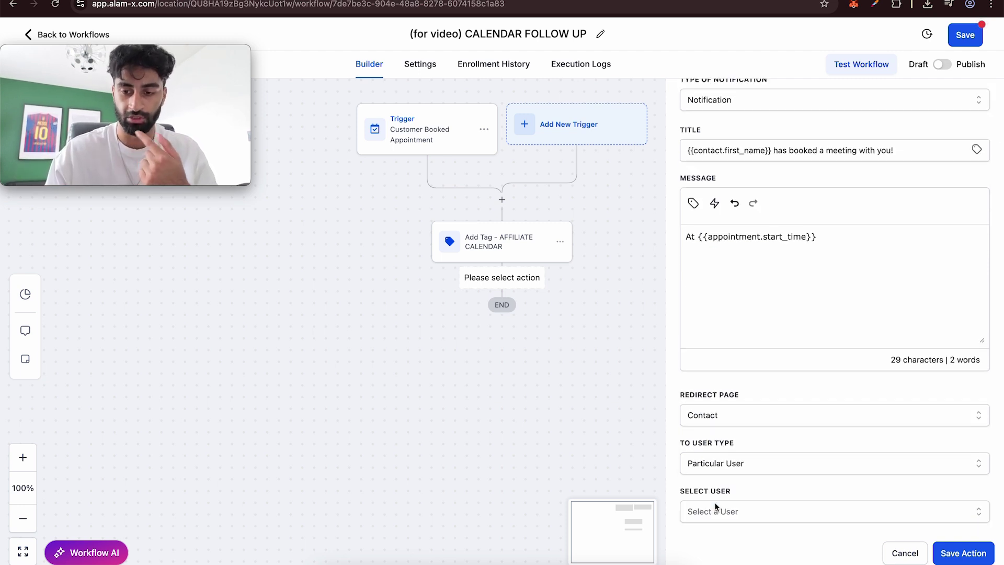
click(716, 509)
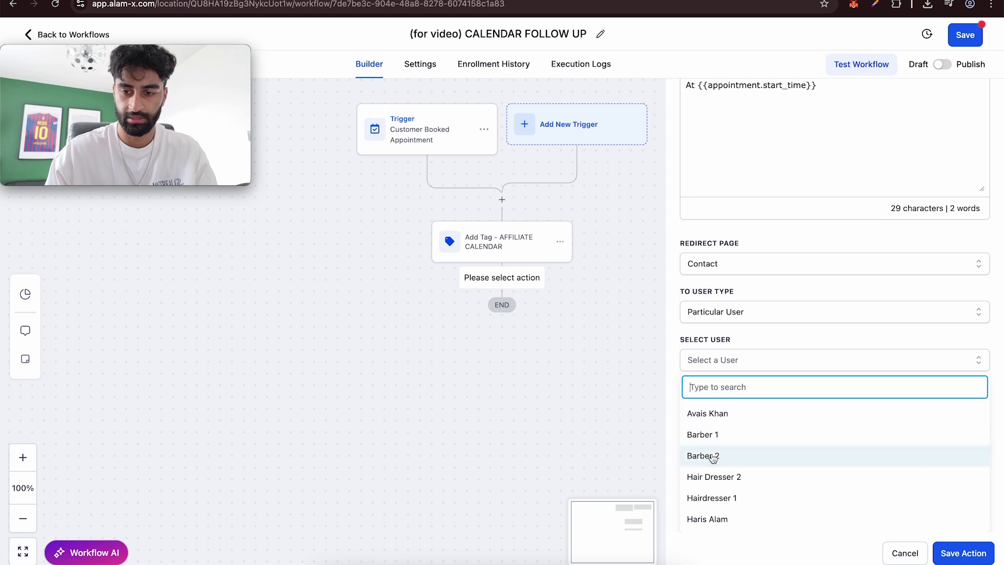
click(715, 518)
scroll(783, 439, up, 3)
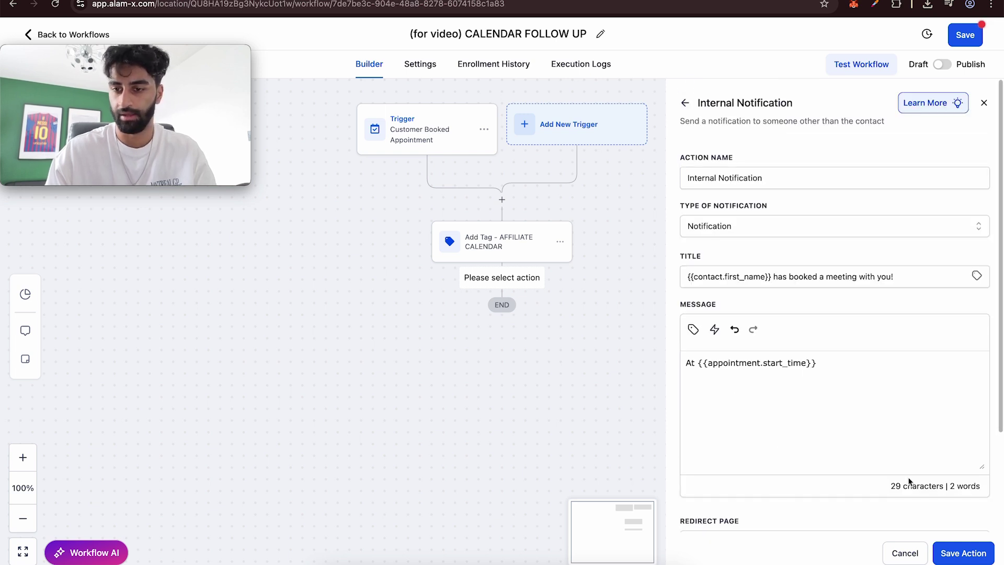
click(960, 550)
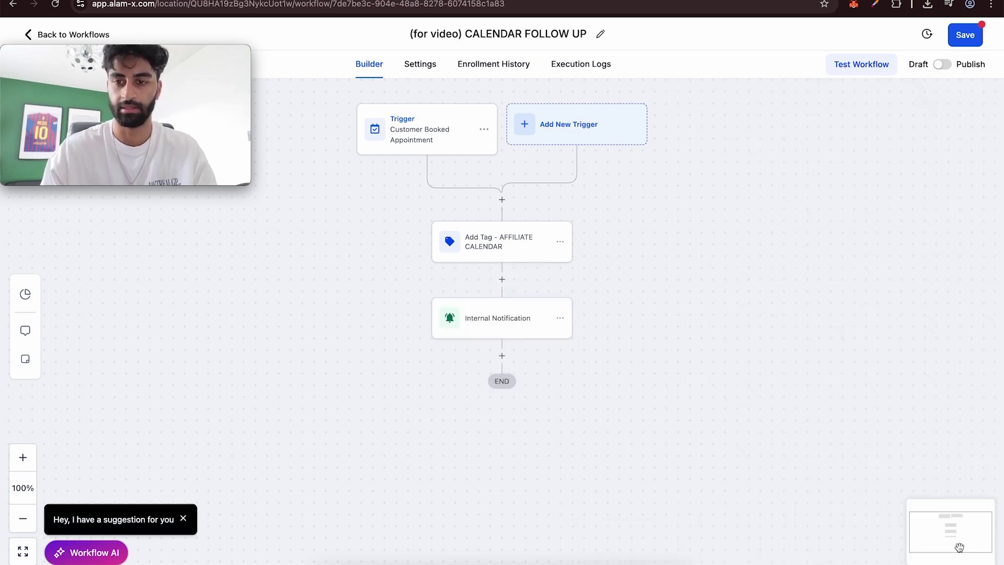
Rename the internal notification action as "Internal Notification TO ME" and save it.
click(513, 320)
click(787, 174)
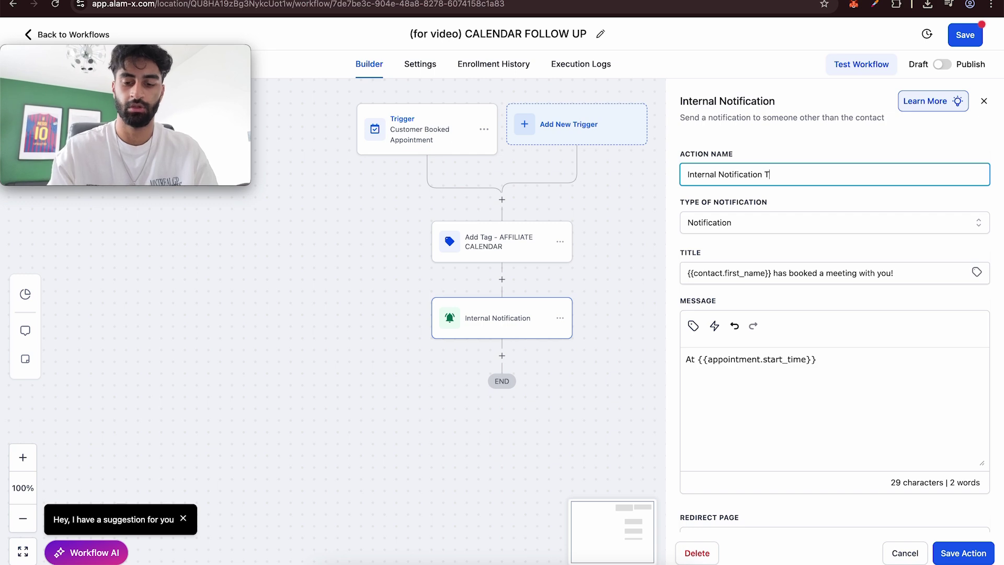
click(962, 555)
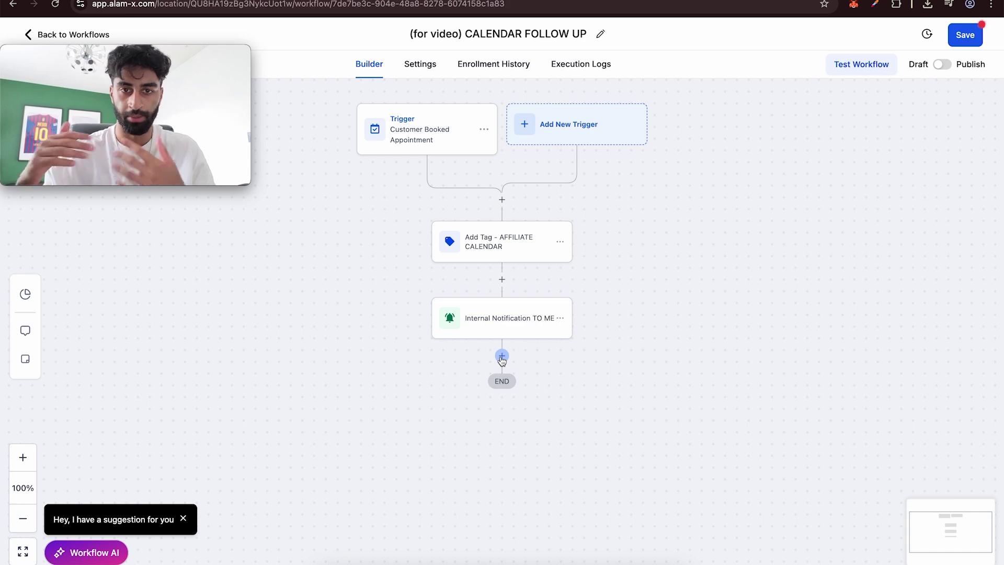
Add an Email action below the internal notification and fill in the sender's name and e-mail, leaving Bcc off.
click(501, 358)
text(EMAIL)
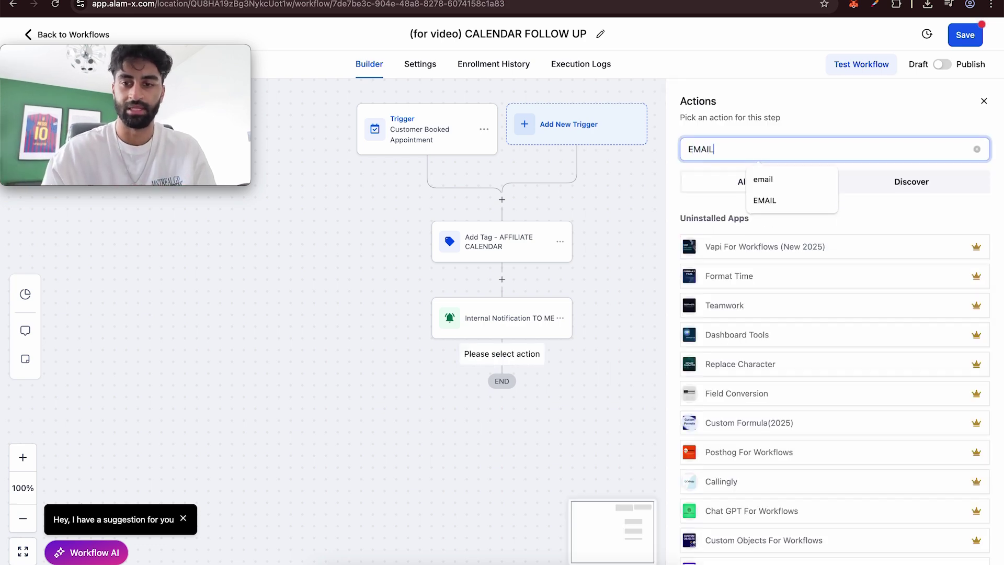
click(720, 244)
click(720, 241)
click(779, 294)
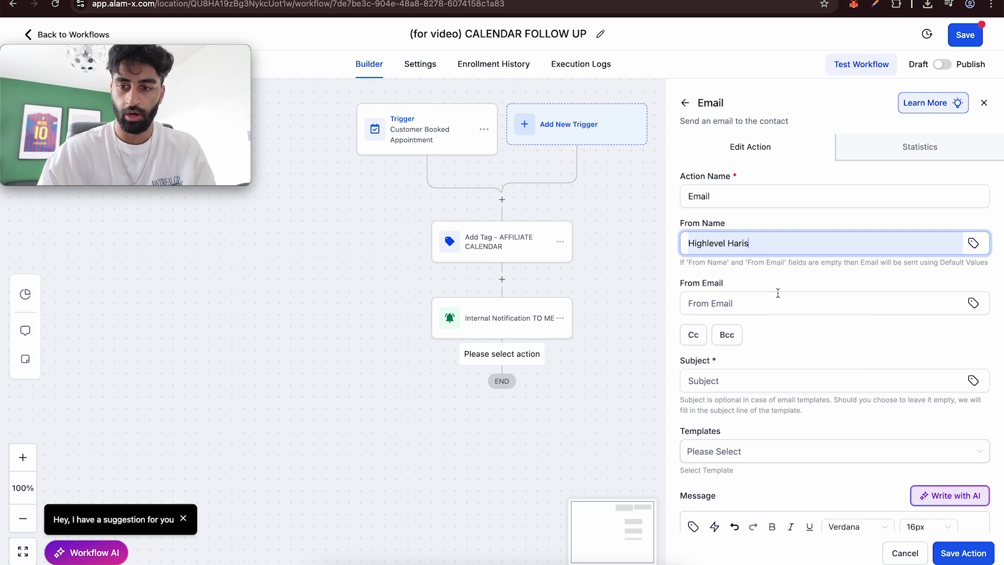
click(746, 302)
click(767, 340)
click(726, 335)
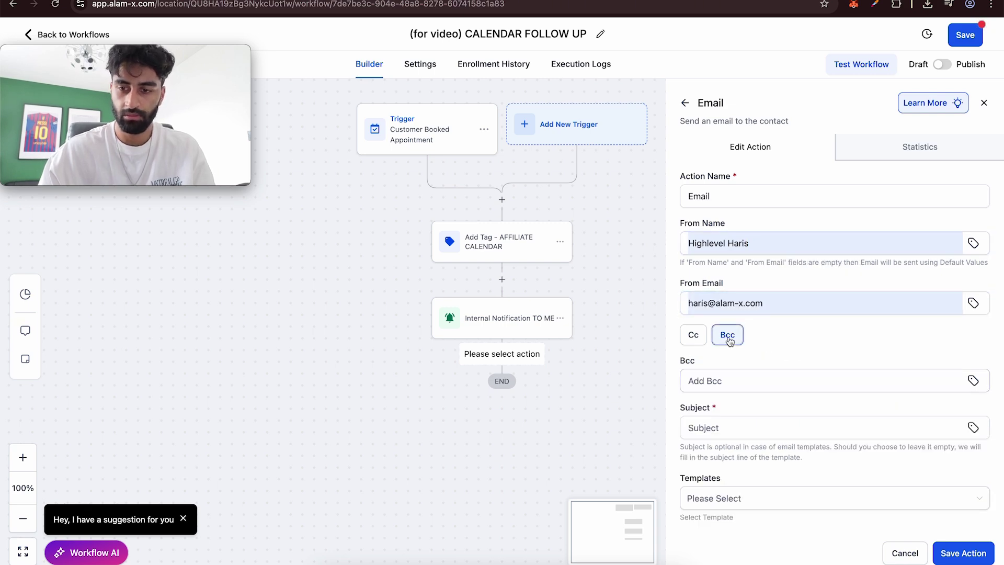
click(726, 335)
click(733, 379)
click(761, 411)
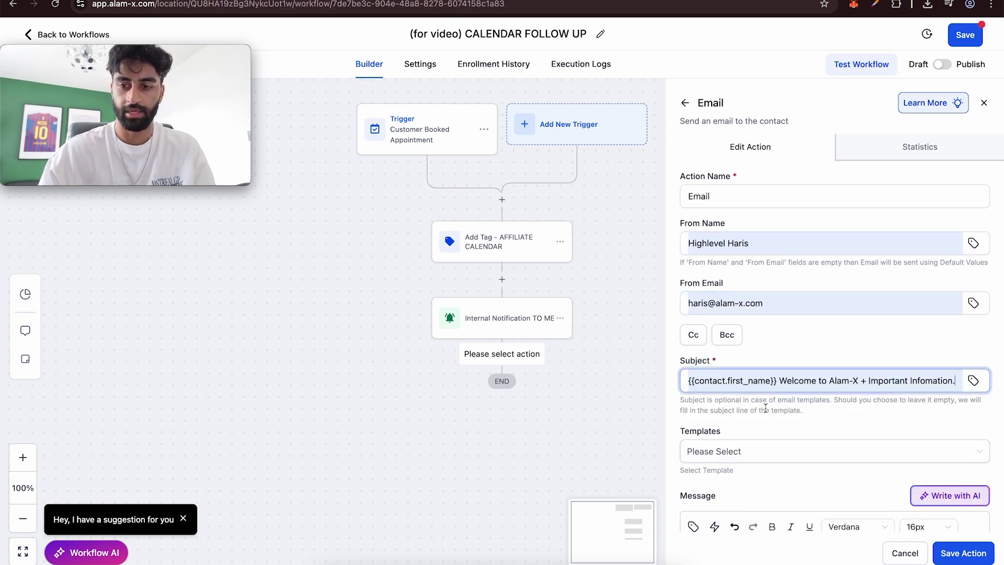
drag(779, 380, 955, 381)
key(BackSpace)
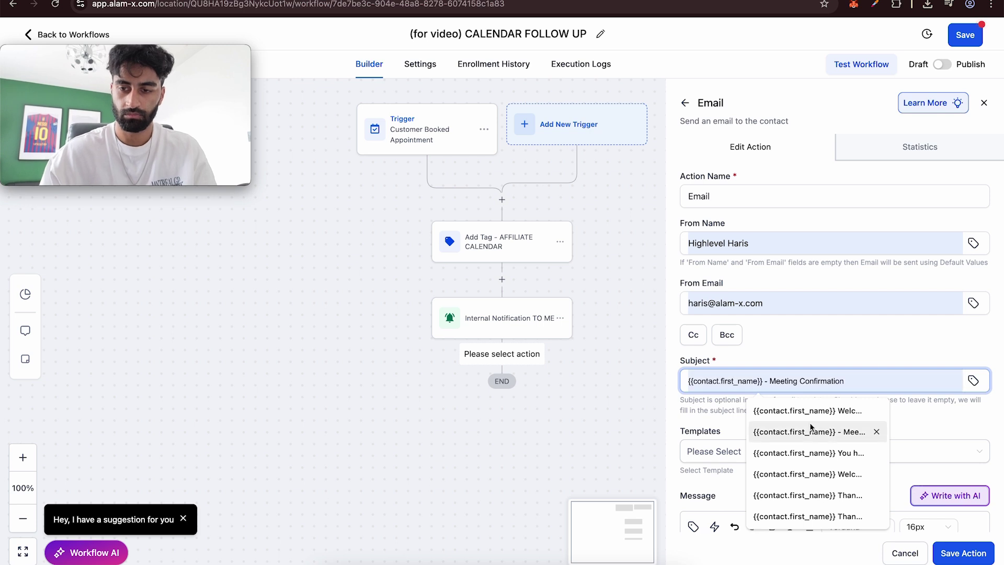
triple_click(766, 386)
key(BackSpace)
scroll(863, 324, down, 2)
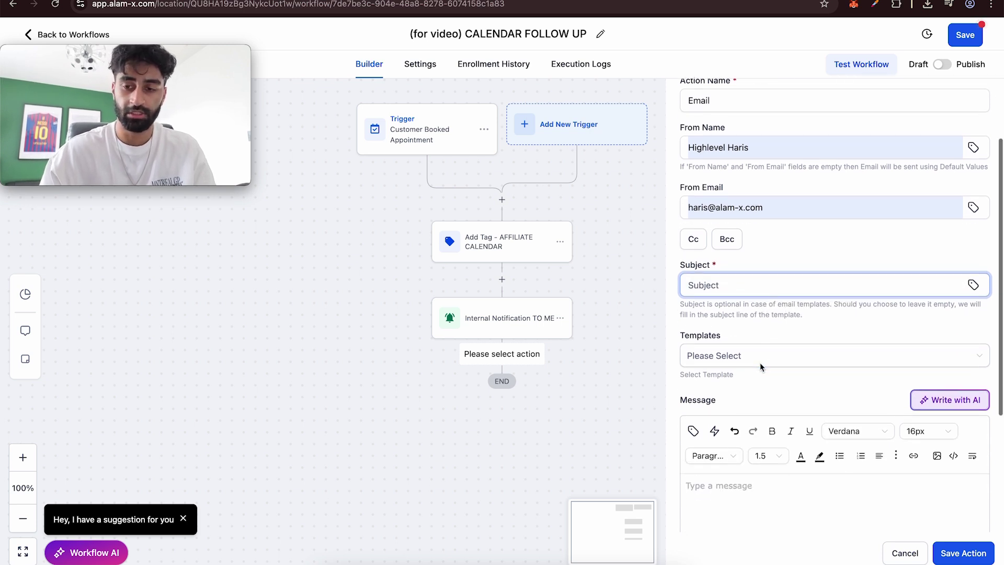
text(Hey)
key(BackSpace)
key(BackSpace)
key(BackSpace)
Set the email subject to "Confirmation Meeting with" followed by the sender's name, and place the cursor in the message body.
text(Confi)
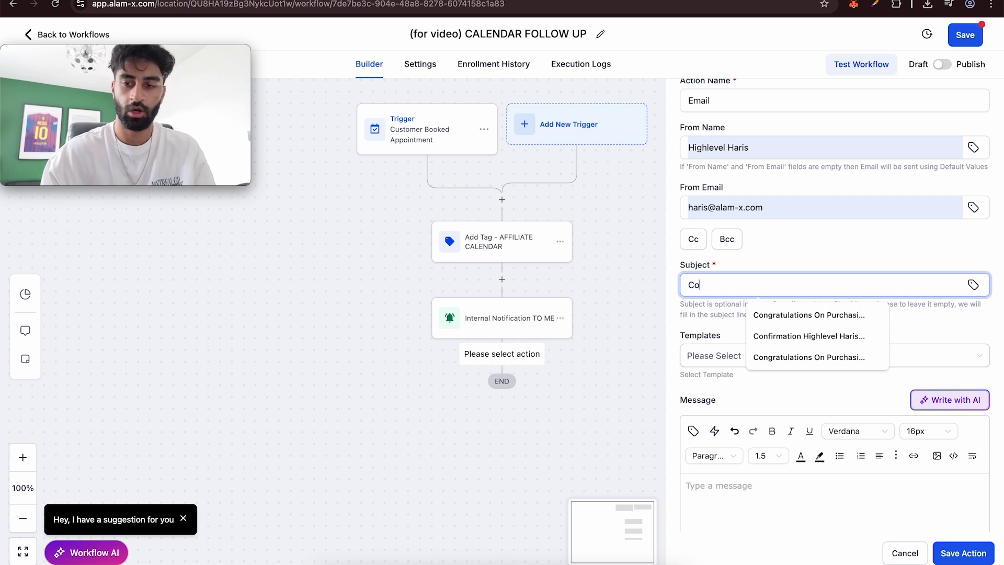
click(831, 316)
drag(867, 285, 805, 286)
key(BackSpace)
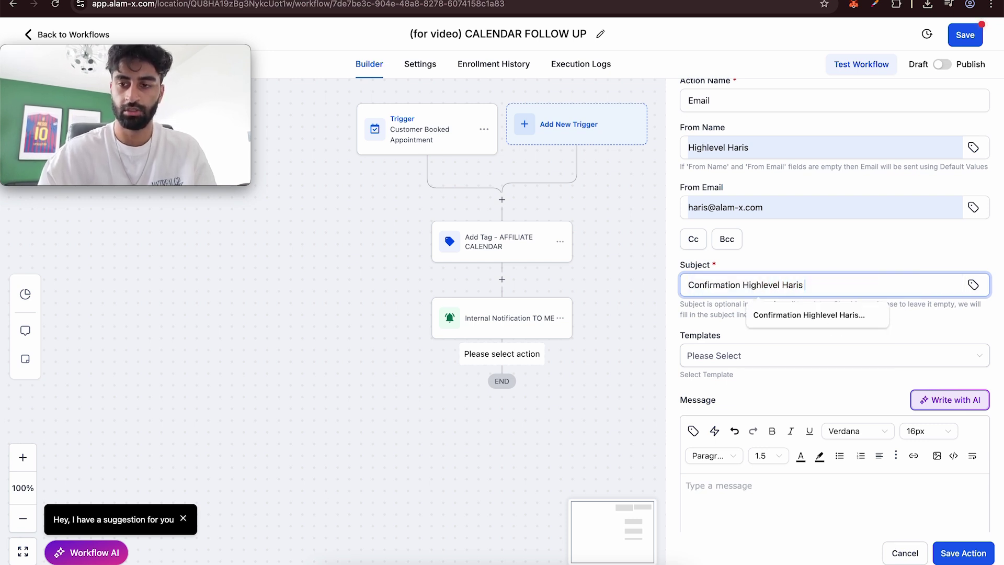
click(743, 286)
text(Meeting with)
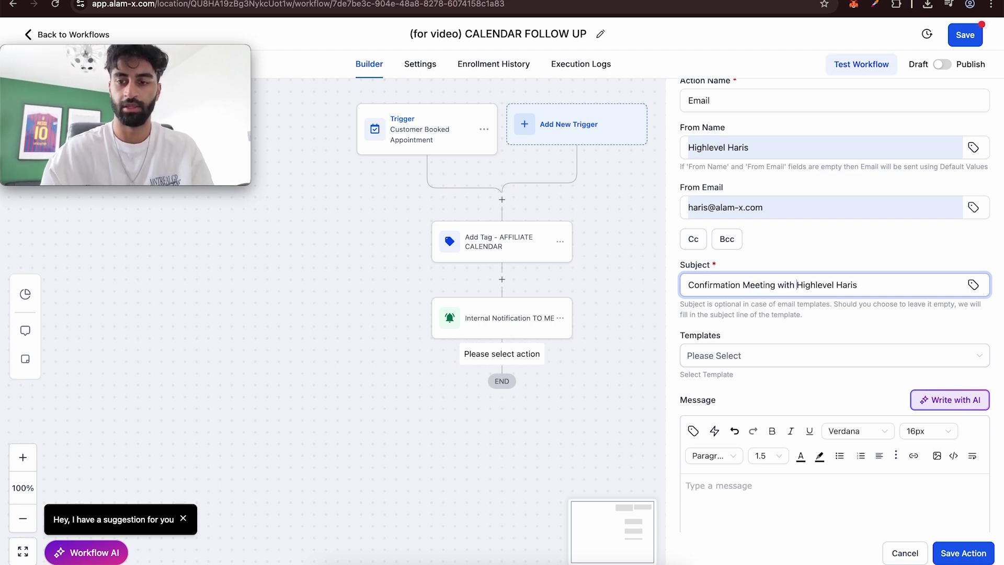
scroll(820, 361, down, 3)
click(807, 372)
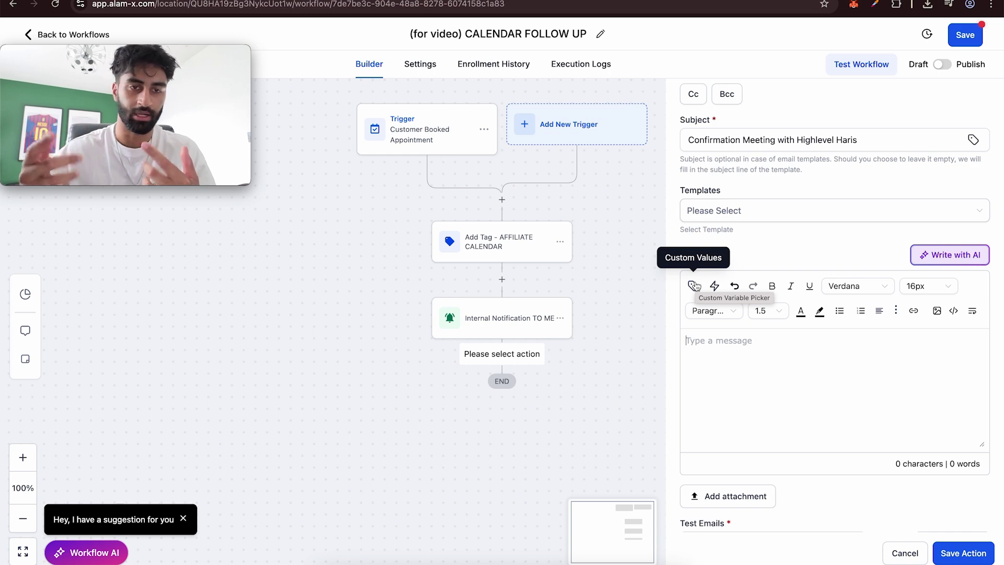
Generate a booking confirmation email in ChatGPT from the subject line and paste its body text into the workflow email's message.
drag(687, 139, 862, 139)
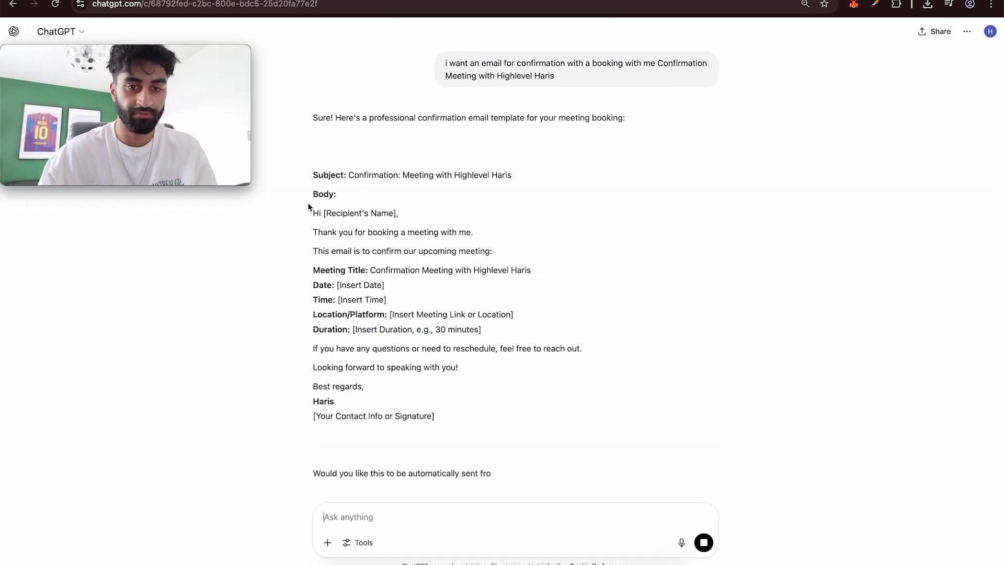
drag(310, 213, 537, 437)
key(ctrl+c)
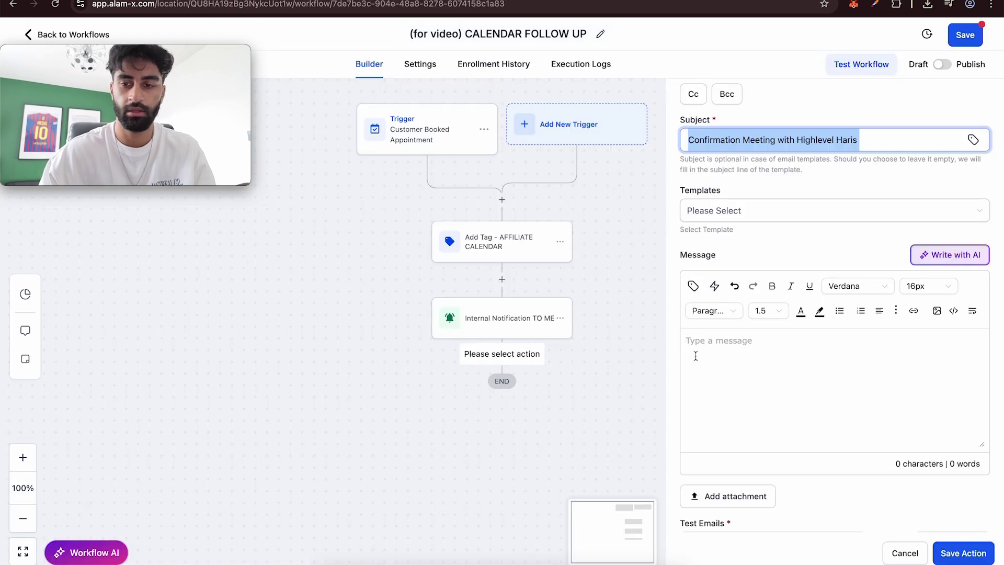
click(694, 354)
key(ctrl+v)
scroll(762, 351, up, 5)
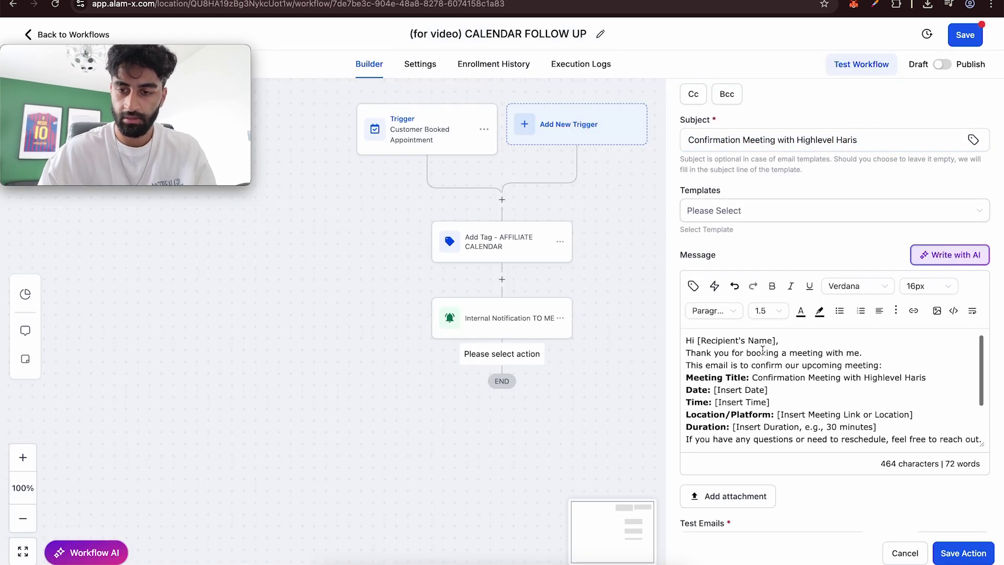
Replace the [Recipient's Name] placeholder with the contact's First Name custom value and insert a blank line above Meeting Title.
drag(775, 341, 697, 341)
key(BackSpace)
click(693, 286)
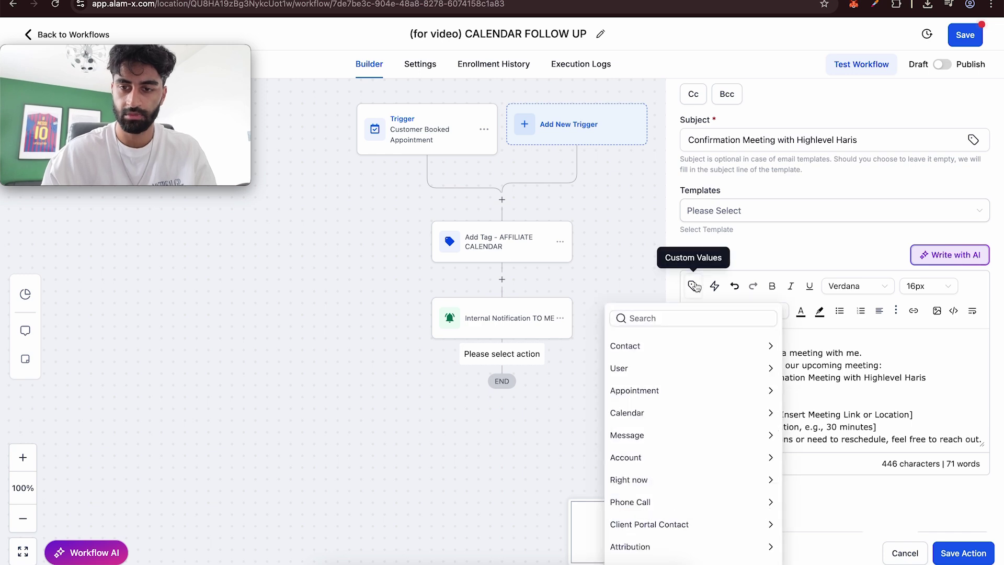
click(638, 345)
click(661, 388)
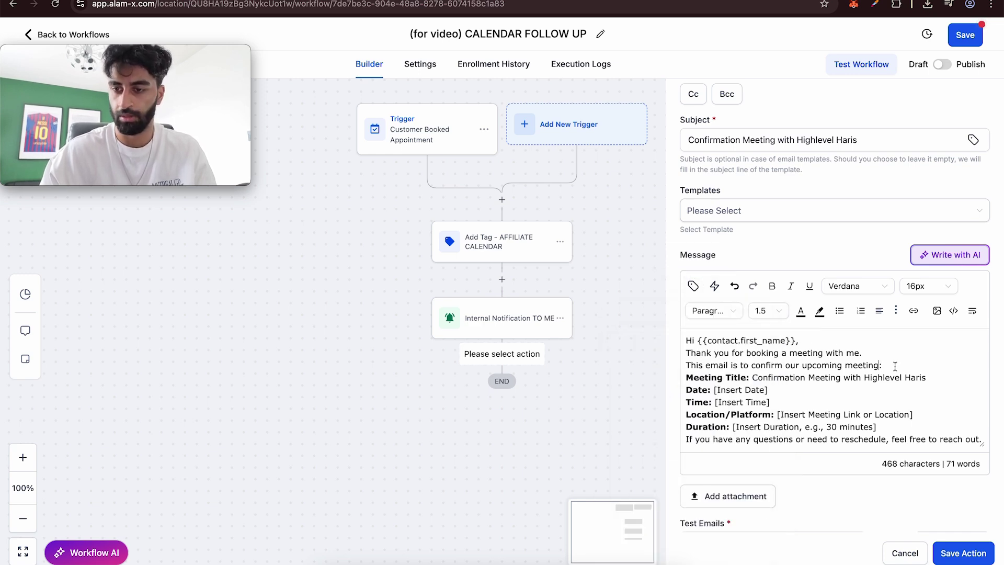
key(Return)
scroll(836, 366, down, 1)
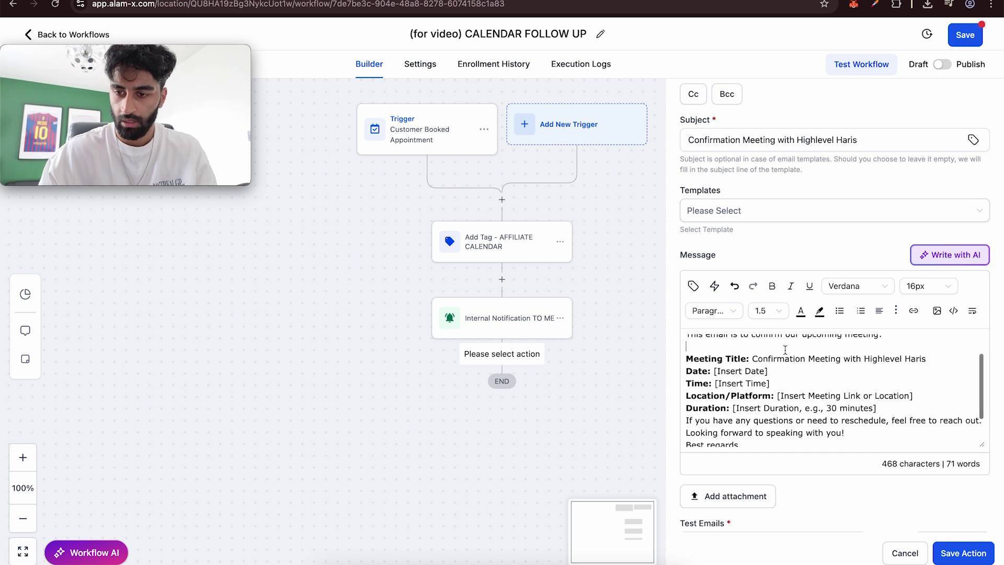
Replace the date placeholder and Time line with the appointment's Start Date Time custom value, followed by a blank line.
drag(772, 366, 717, 371)
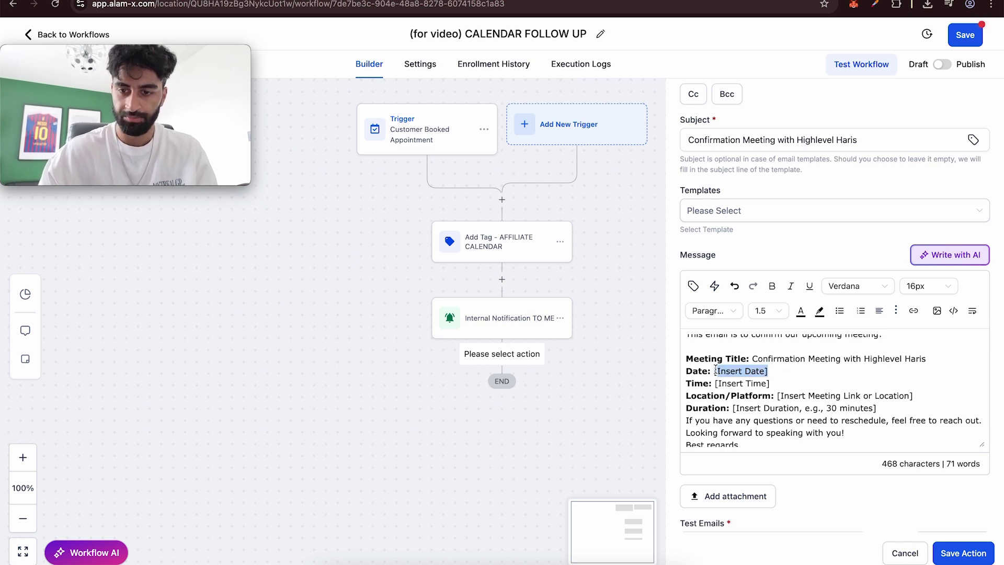
key(BackSpace)
drag(774, 385, 714, 371)
key(BackSpace)
click(694, 286)
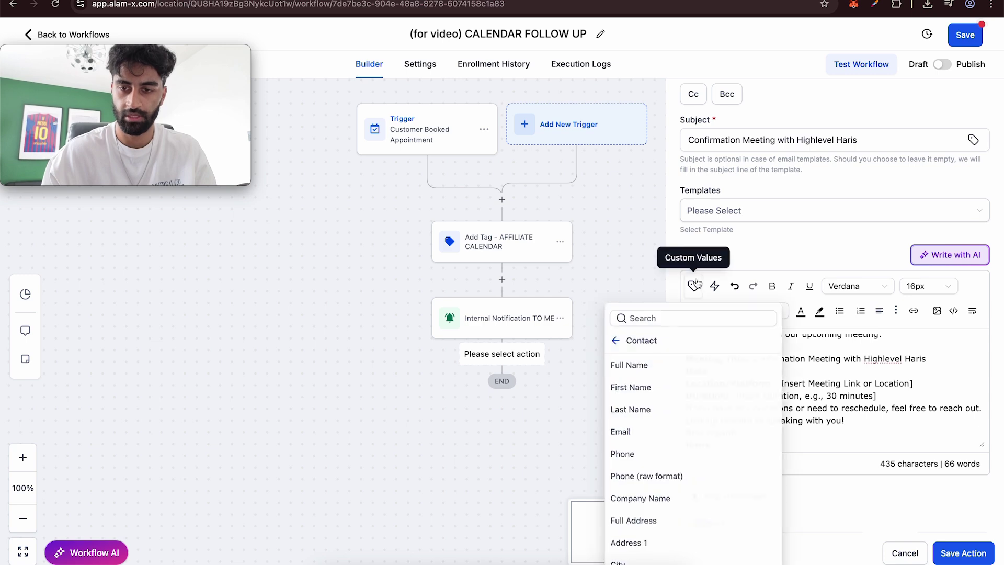
click(634, 390)
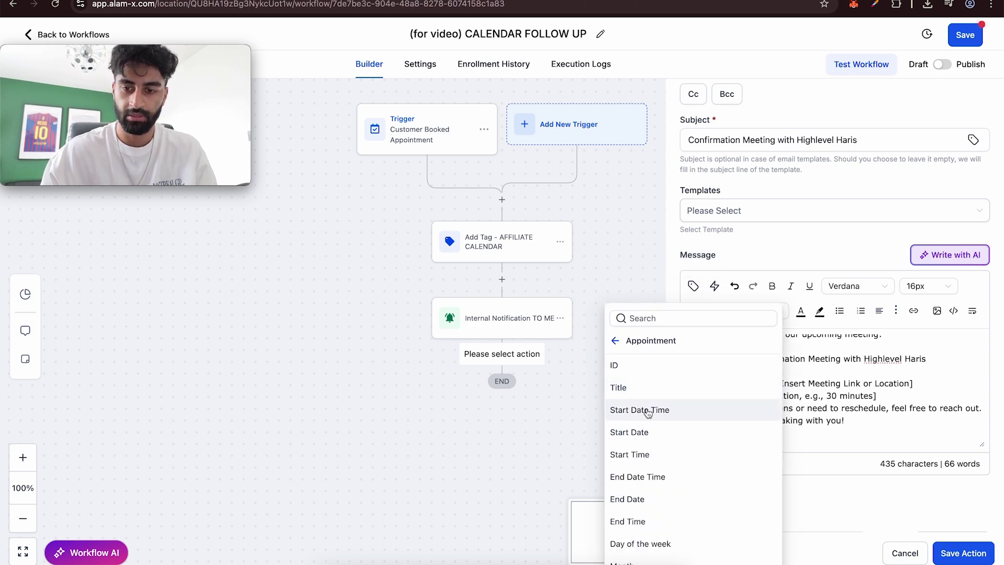
click(648, 415)
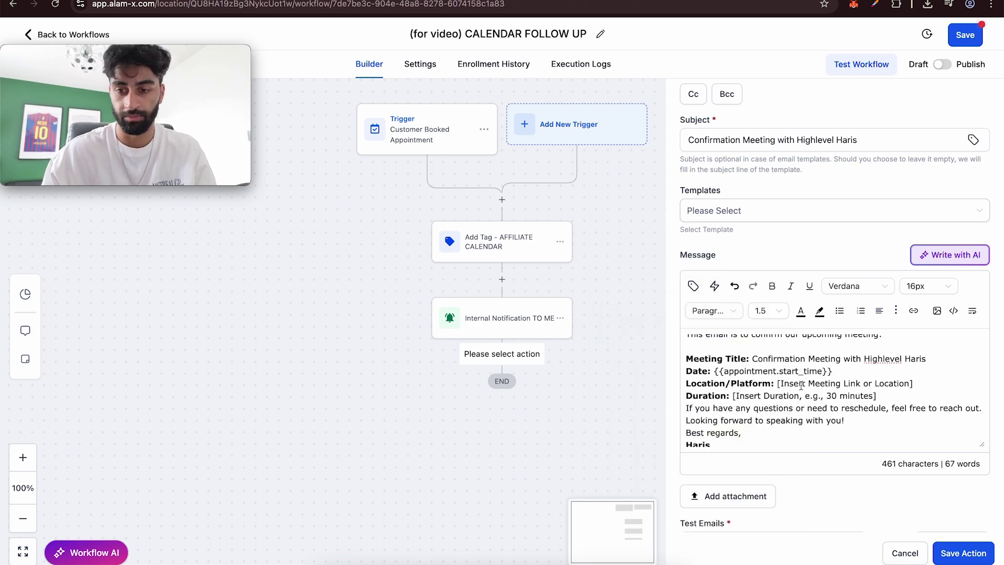
key(Return)
Replace the Location/Platform placeholder with the appointment's Meeting Location custom value and add a blank line after it.
drag(914, 396, 777, 396)
key(BackSpace)
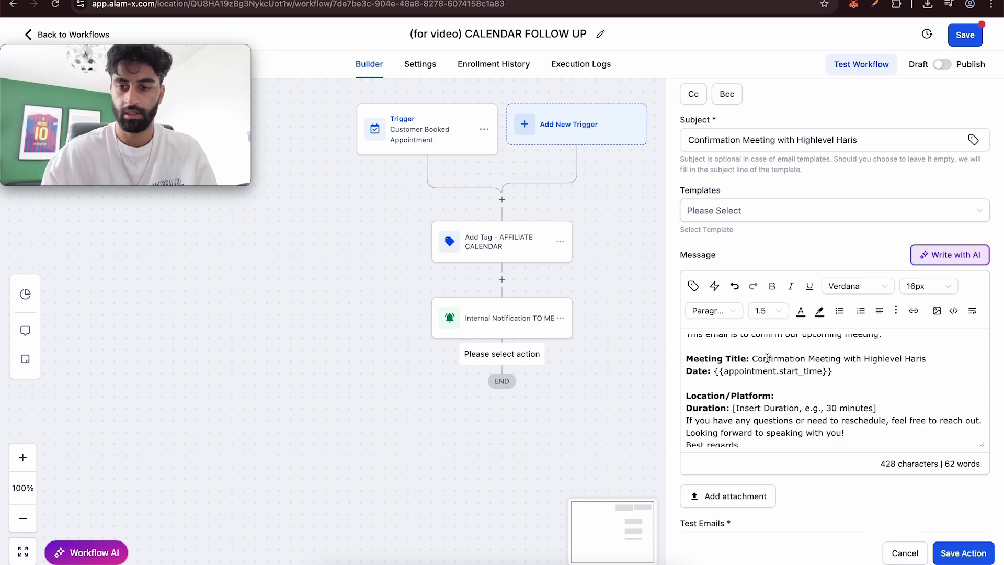
click(693, 286)
scroll(648, 445, down, 3)
scroll(648, 446, down, 3)
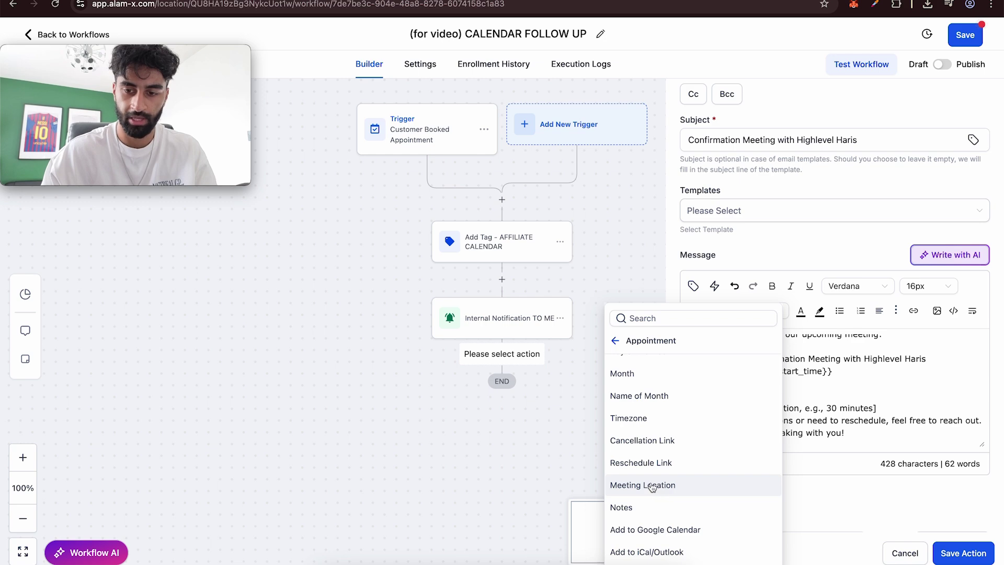
click(647, 485)
key(Return)
Reduce the Duration placeholder to "30 minutes" and add a blank line below it.
scroll(863, 382, down, 1)
drag(890, 385, 732, 385)
click(786, 386)
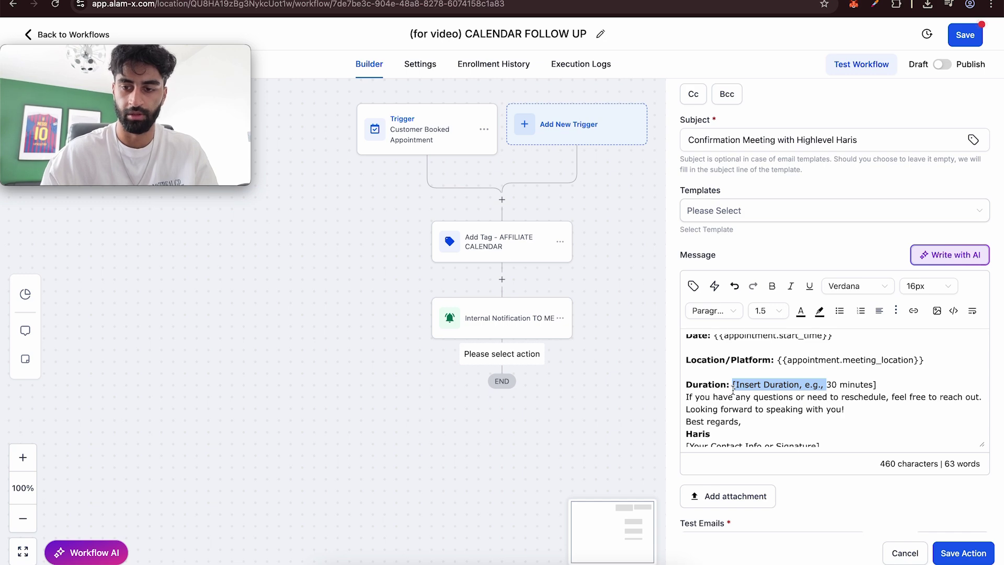
key(BackSpace)
key(BackSpace)
key(Return)
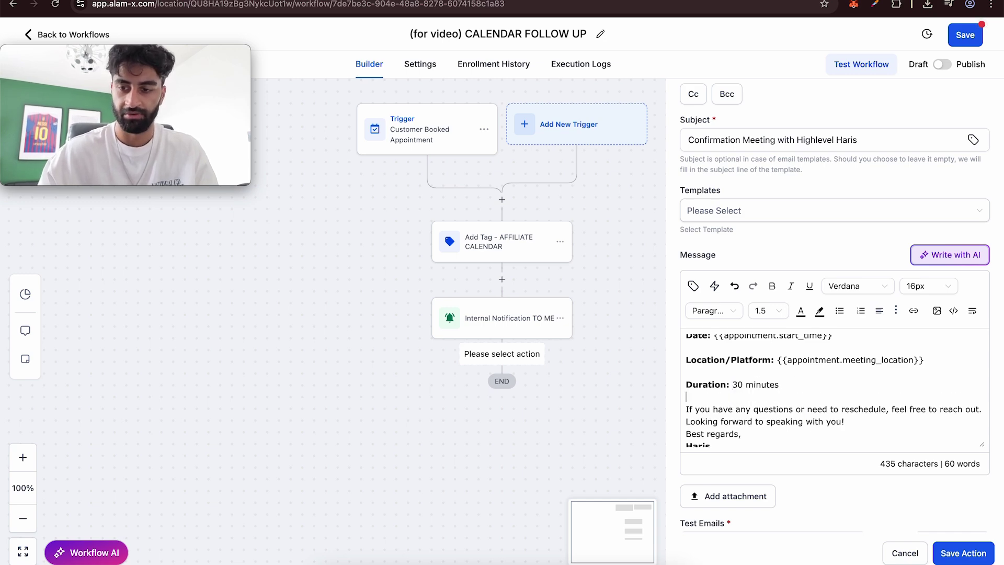
Space out the closing lines, delete the [Your Contact Info or Signature] placeholder, and save the email action.
scroll(781, 397, down, 1)
key(Return)
scroll(836, 413, down, 1)
drag(820, 441, 693, 441)
key(BackSpace)
key(BackSpace)
key(BackSpace)
scroll(765, 375, up, 5)
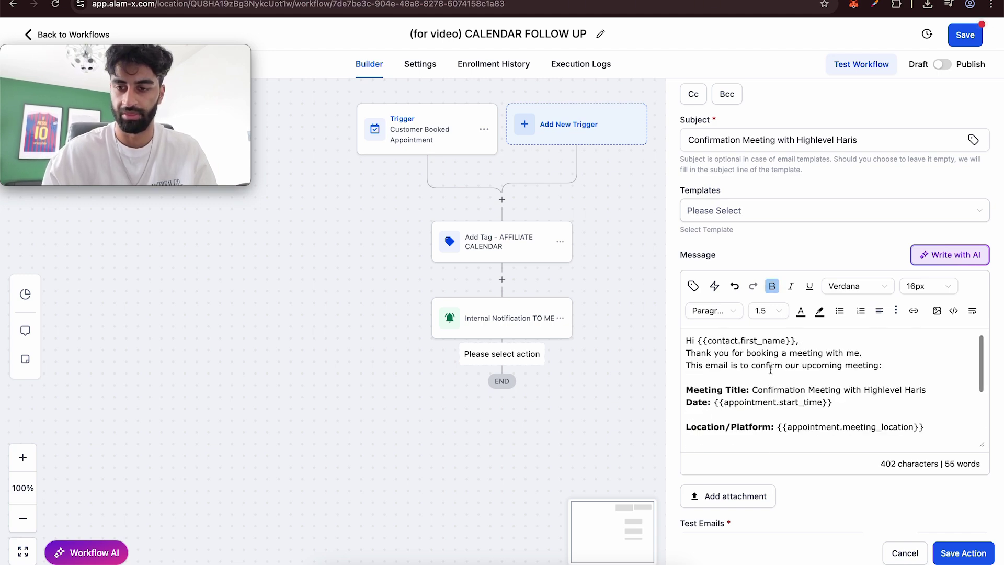
click(963, 553)
Rename the email action as "Email TO CUSTOMER" and save it.
click(486, 393)
click(748, 194)
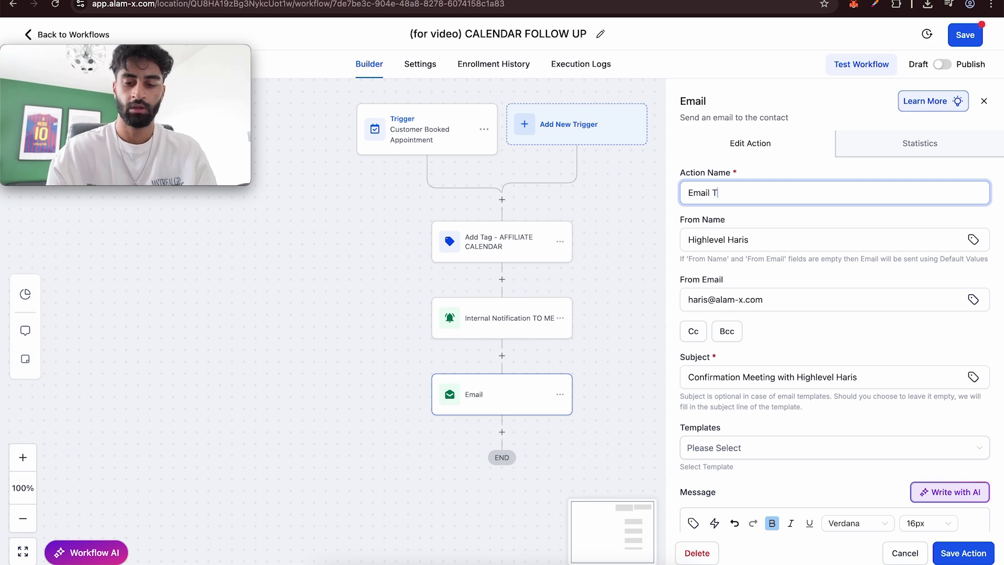
text(TO CUSTOMER)
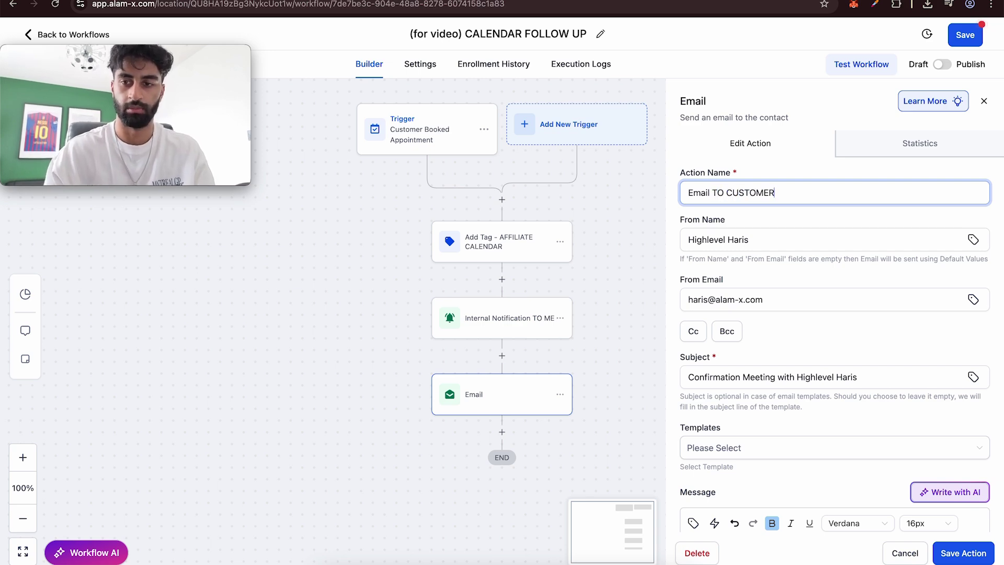
click(963, 553)
Add a Wait action below the customer email and make it wait for Event / Appointment time.
scroll(618, 385, down, 2)
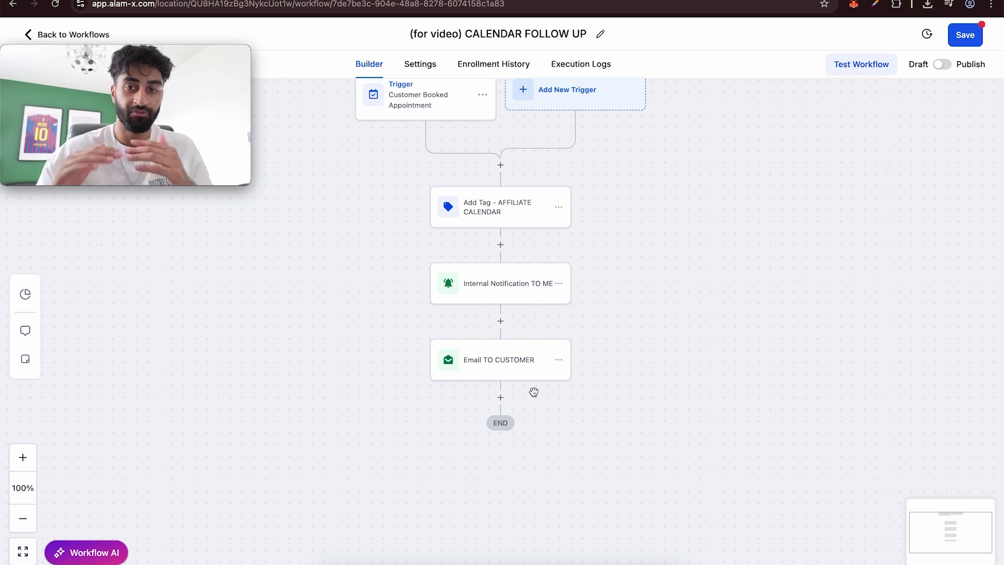
click(501, 397)
text(wait)
click(714, 255)
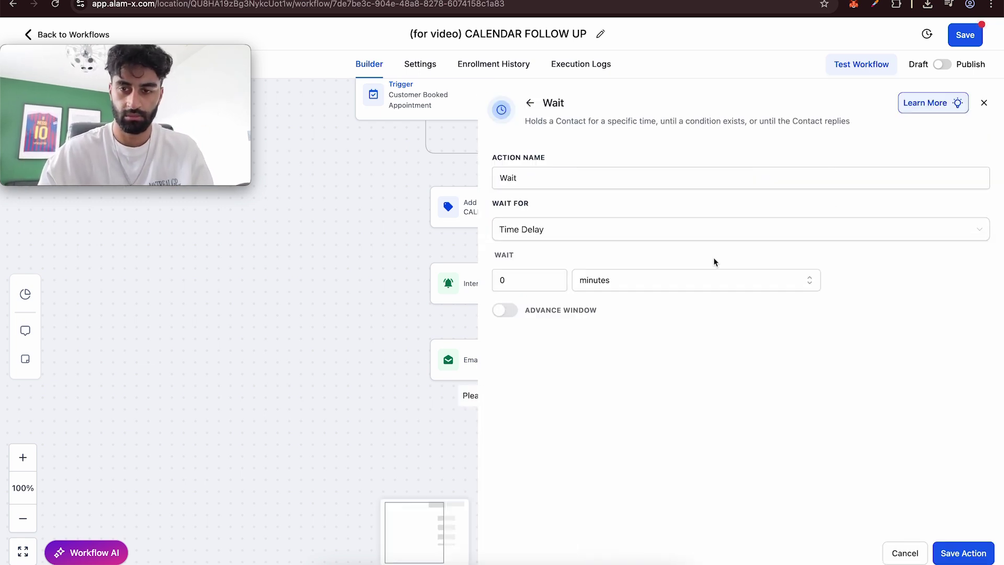
click(542, 229)
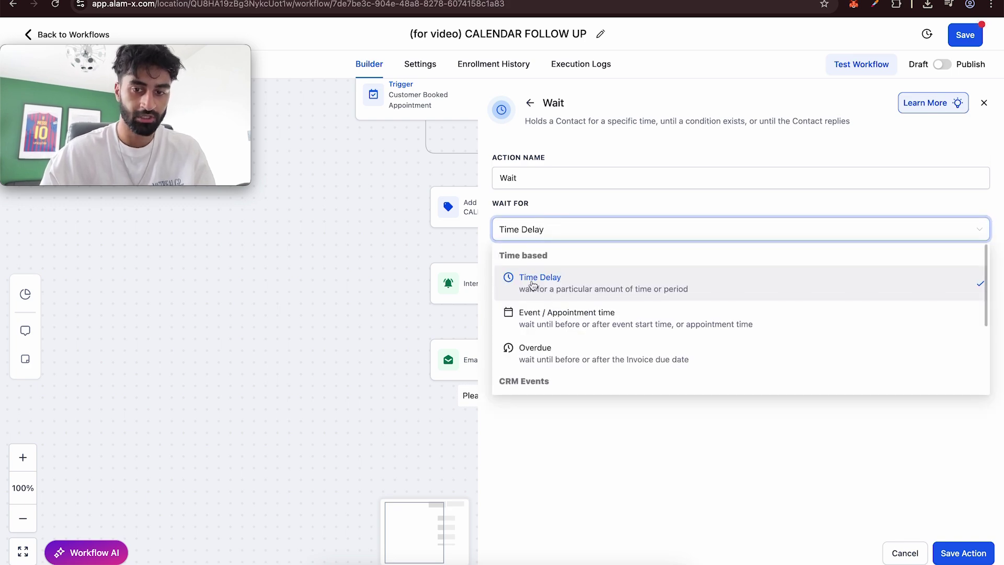
scroll(552, 331, up, 5)
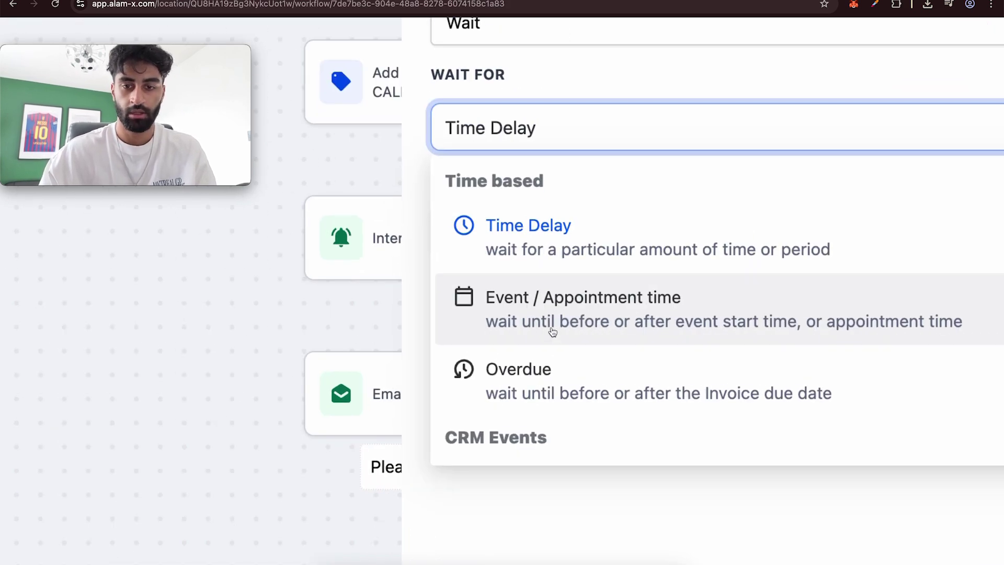
scroll(553, 330, up, 5)
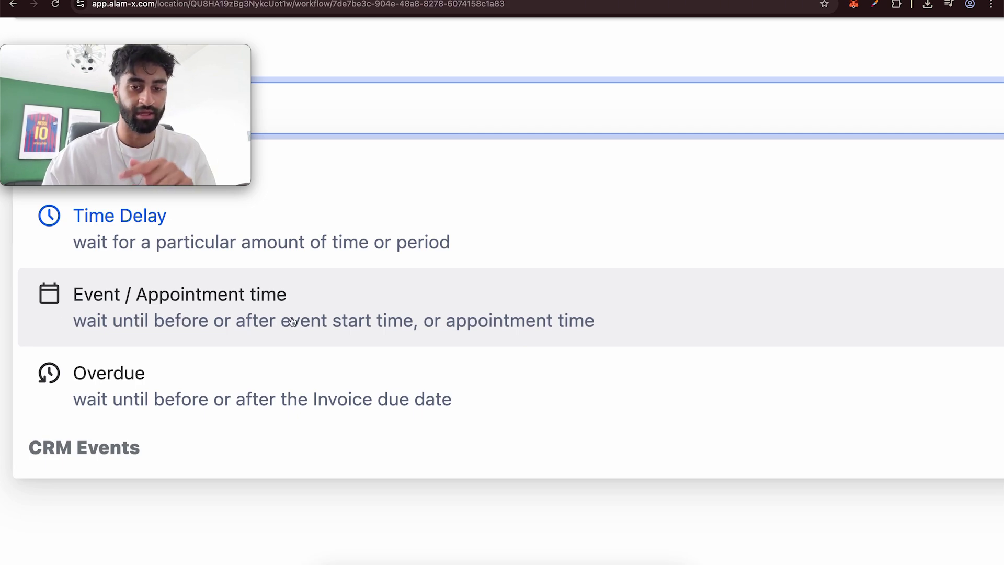
click(341, 327)
Set the wait to end 30 minutes before the appointment and save the action.
scroll(340, 326, down, 10)
scroll(340, 327, down, 5)
scroll(418, 287, up, 5)
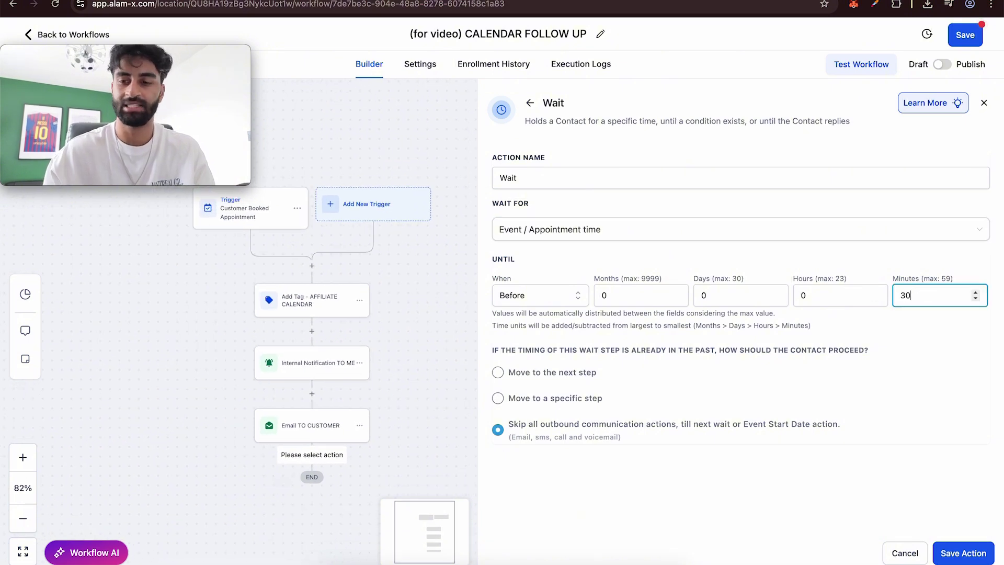
click(969, 556)
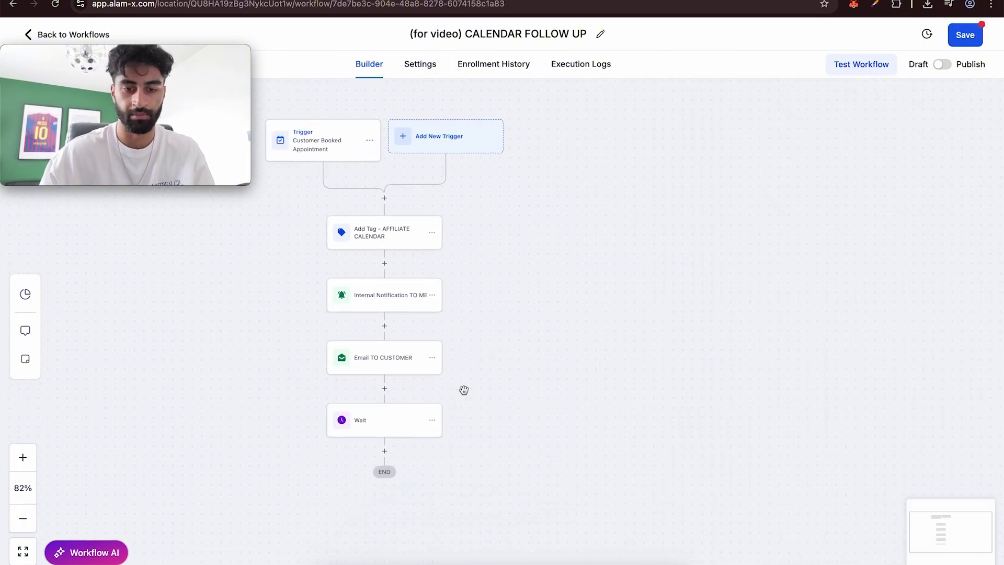
Rename the wait action as "Wait 30mins b4 meeting" and save it.
click(414, 342)
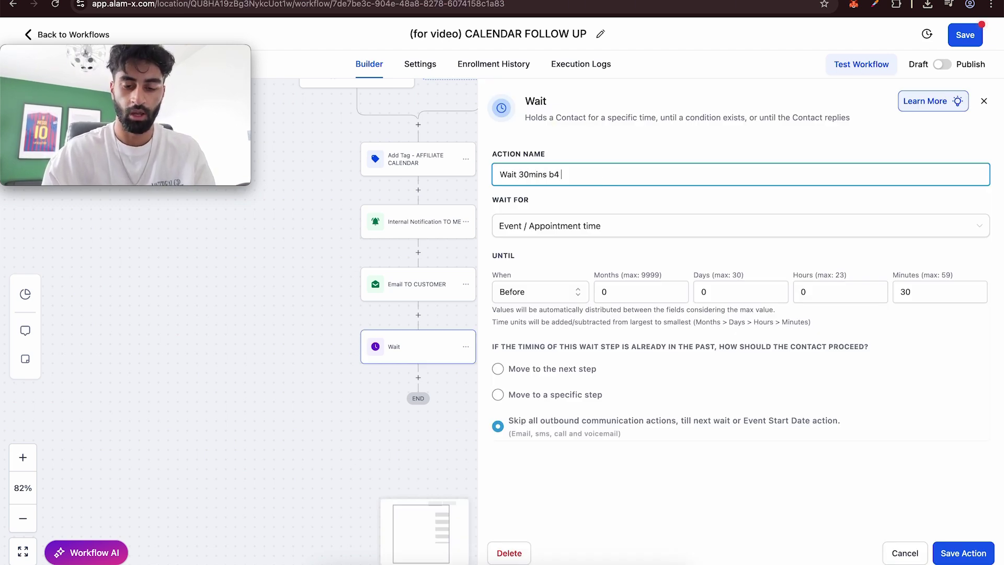
text(ting)
key(Return)
scroll(425, 360, up, 5)
scroll(391, 348, down, 3)
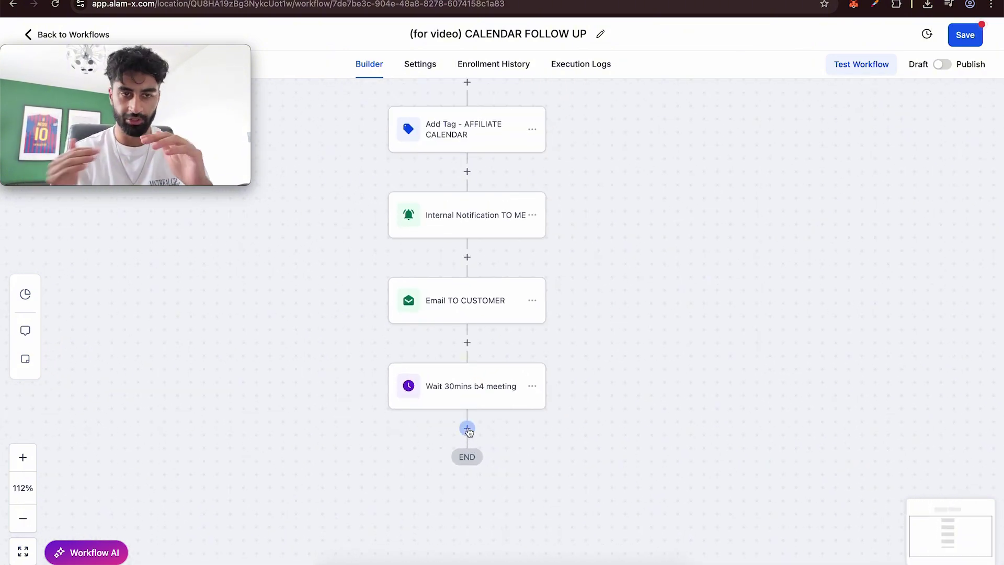
scroll(540, 390, up, 3)
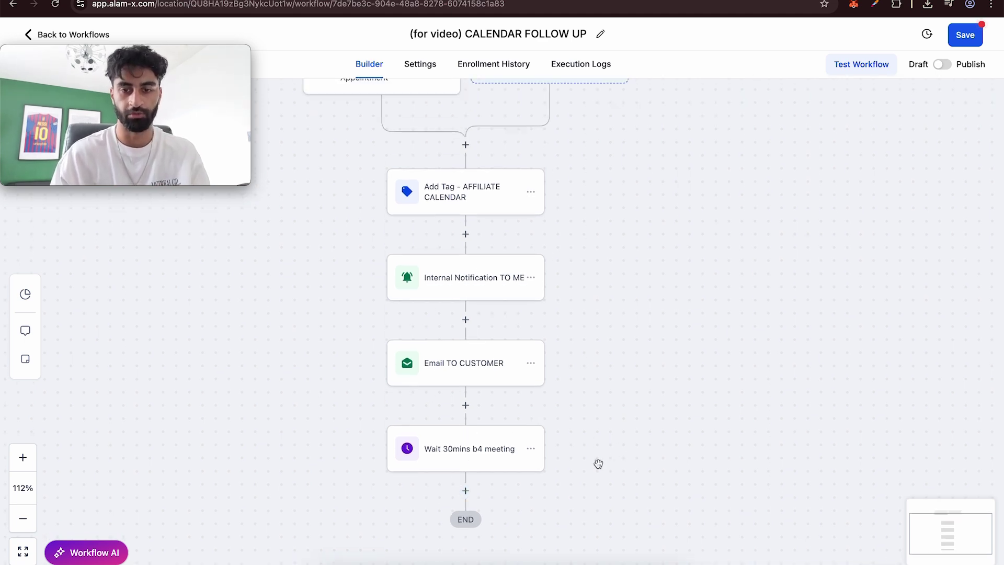
scroll(453, 386, down, 2)
scroll(402, 355, down, 3)
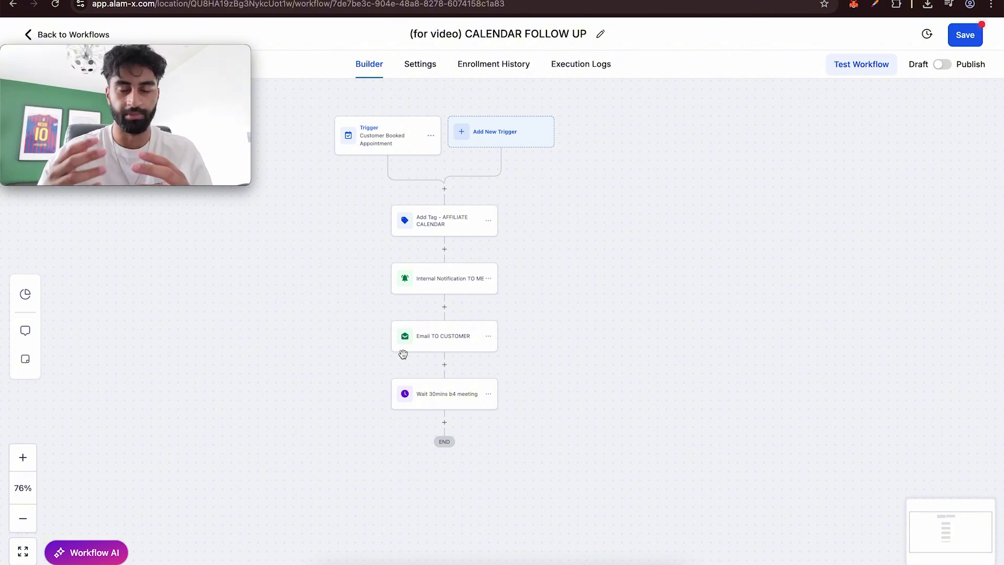
scroll(448, 415, down, 2)
scroll(448, 414, up, 4)
scroll(448, 415, down, 3)
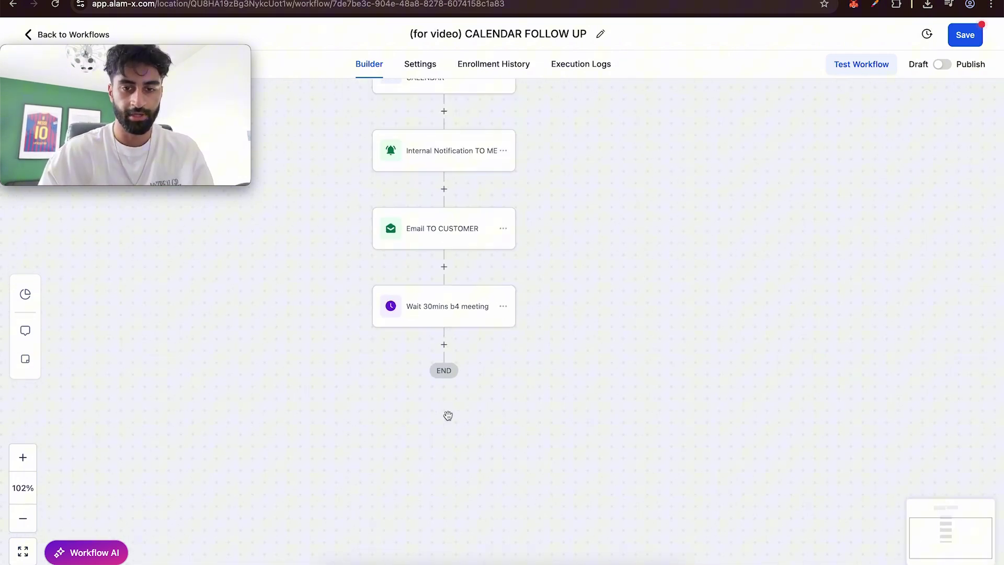
click(442, 345)
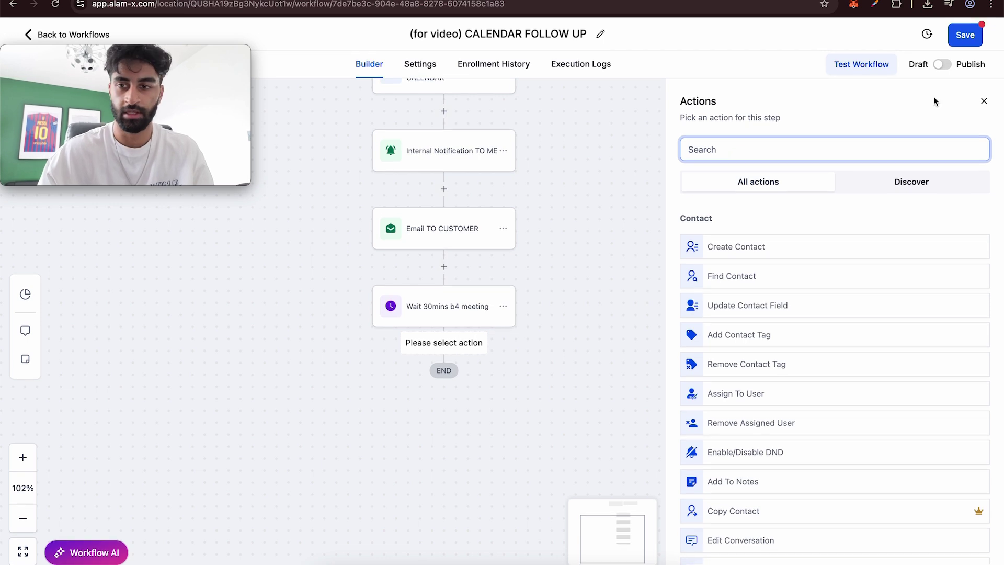
click(984, 103)
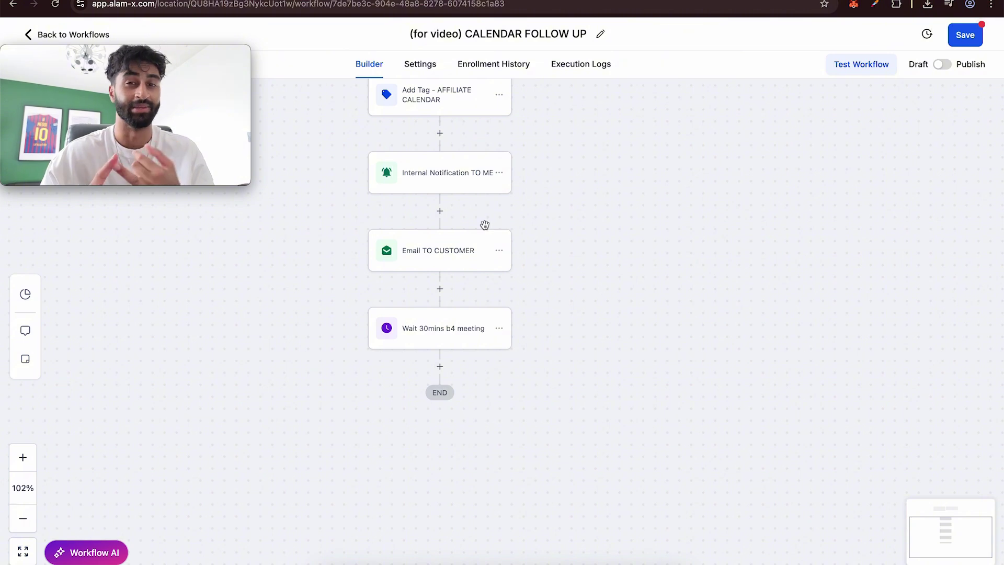
Copy the Internal Notification TO ME action alone and paste it below the 30-minute wait.
click(499, 173)
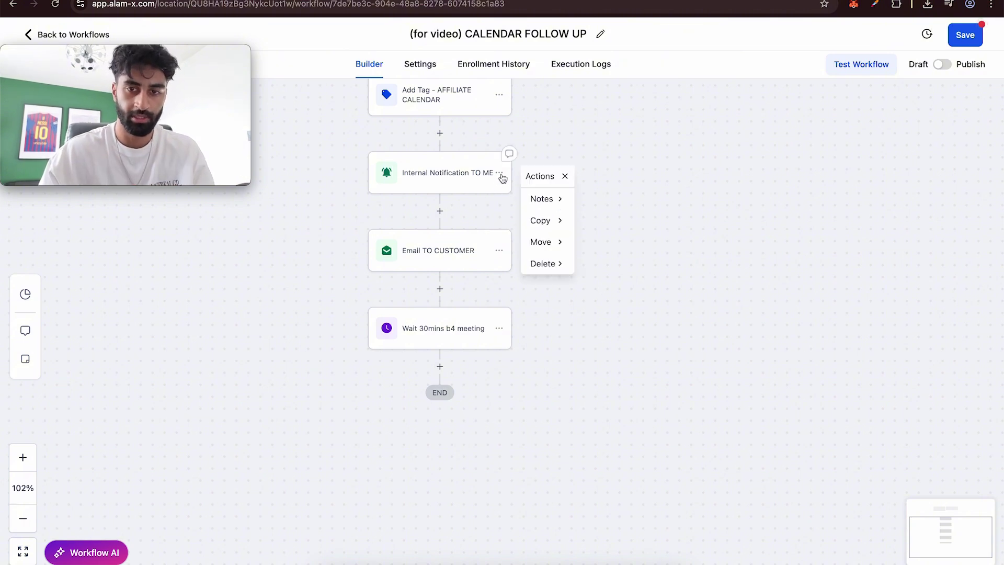
click(536, 219)
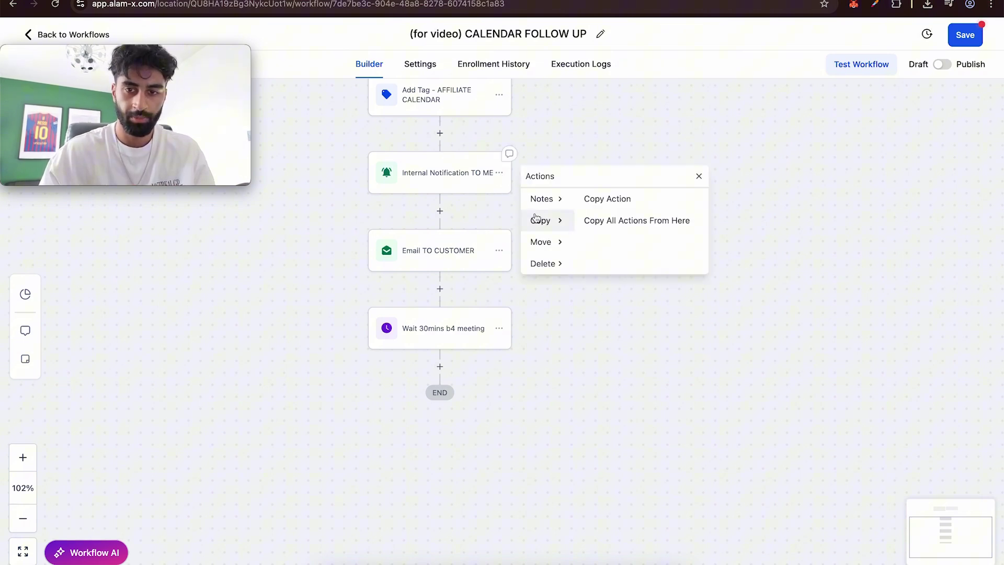
click(600, 206)
click(441, 365)
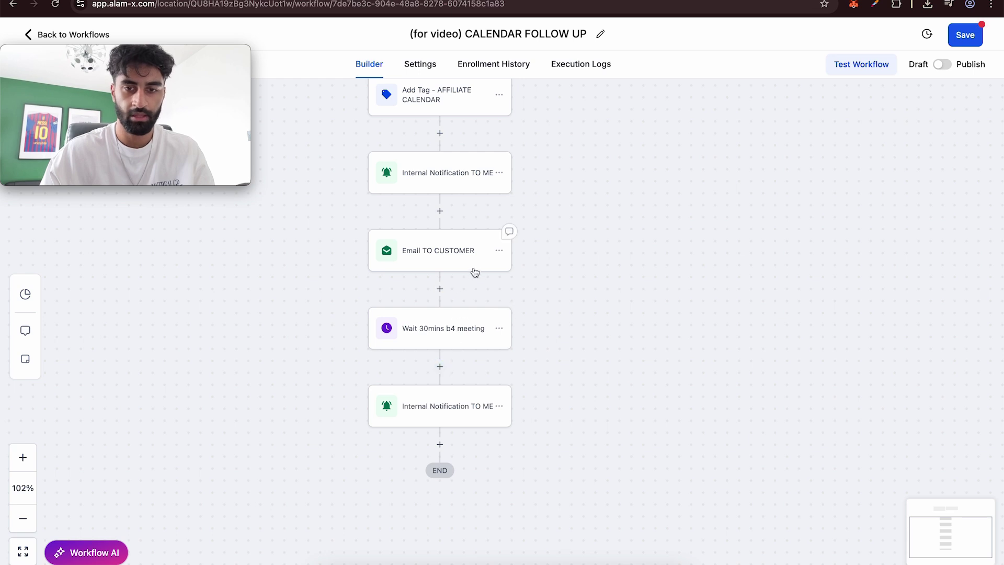
Copy the Email TO CUSTOMER action alone and paste it below the second internal notification.
click(505, 252)
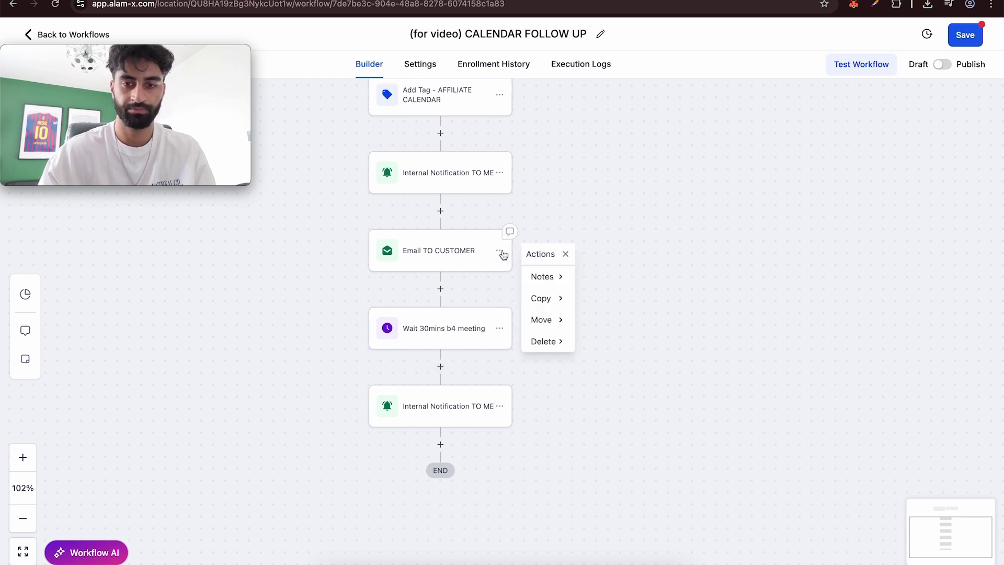
click(555, 297)
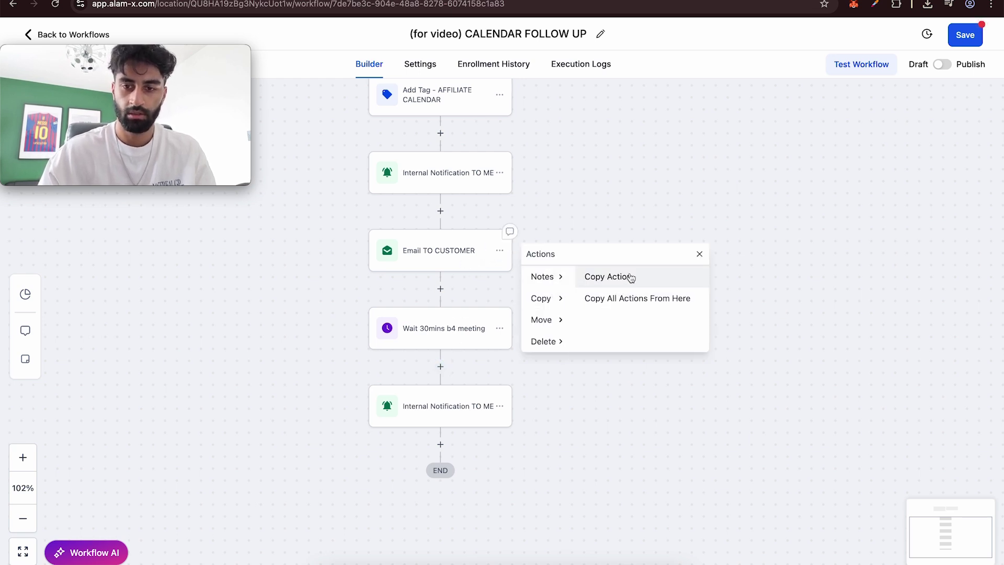
click(602, 277)
click(440, 442)
In the second internal notification's title, replace the text after the first-name value with "MEETING IN 30 MINS.".
click(426, 396)
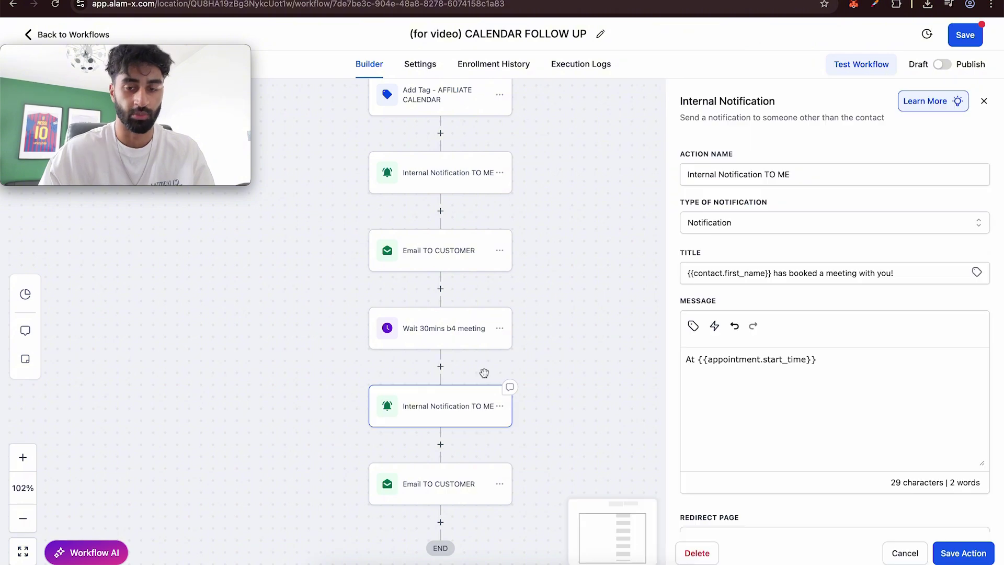
drag(906, 274, 774, 274)
text(MEETING IN 30 MINS.)
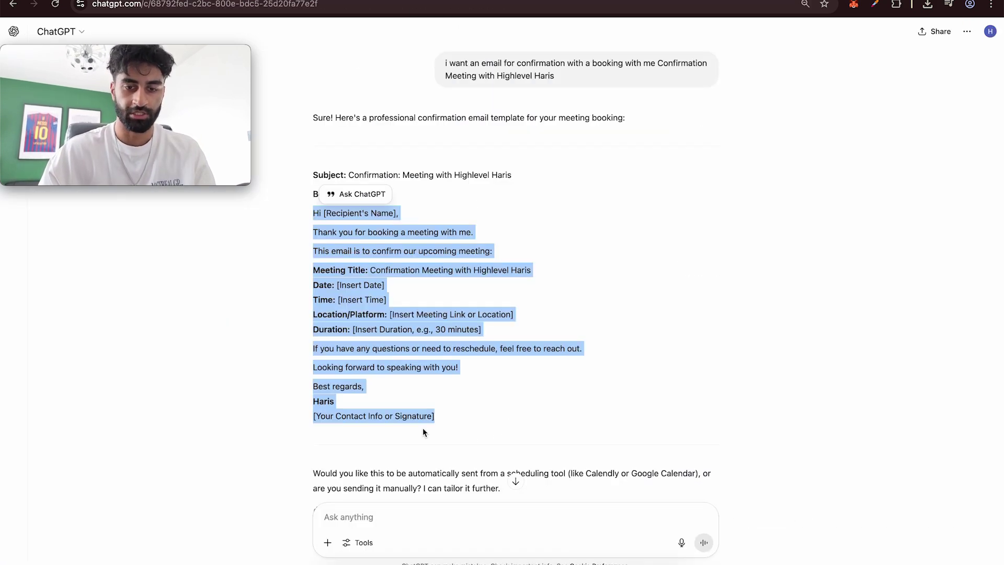
Switch to ChatGPT and ask it to write a reminder that the meeting is in 30 mins.
scroll(423, 428, down, 3)
click(408, 523)
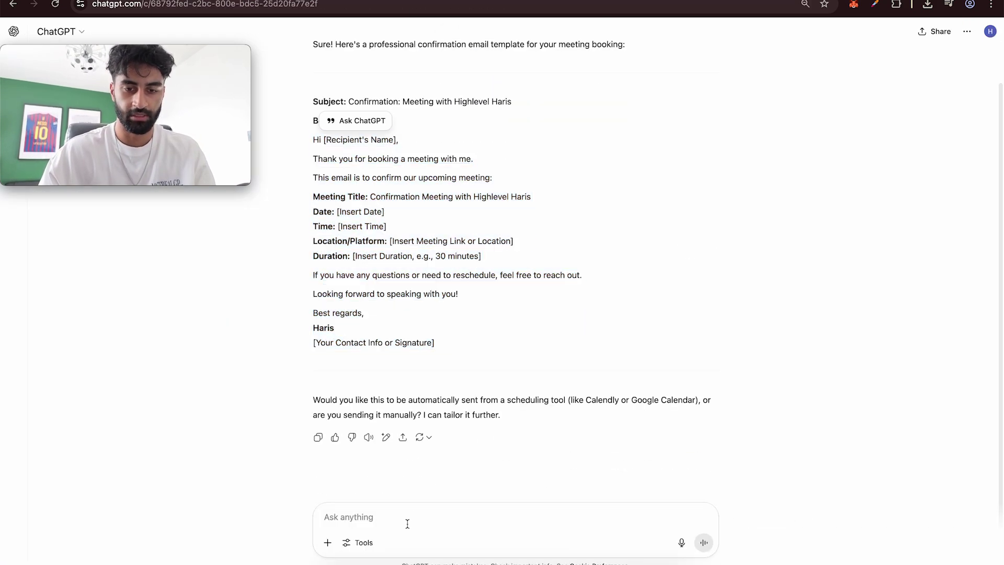
text(now make a reminder for our)
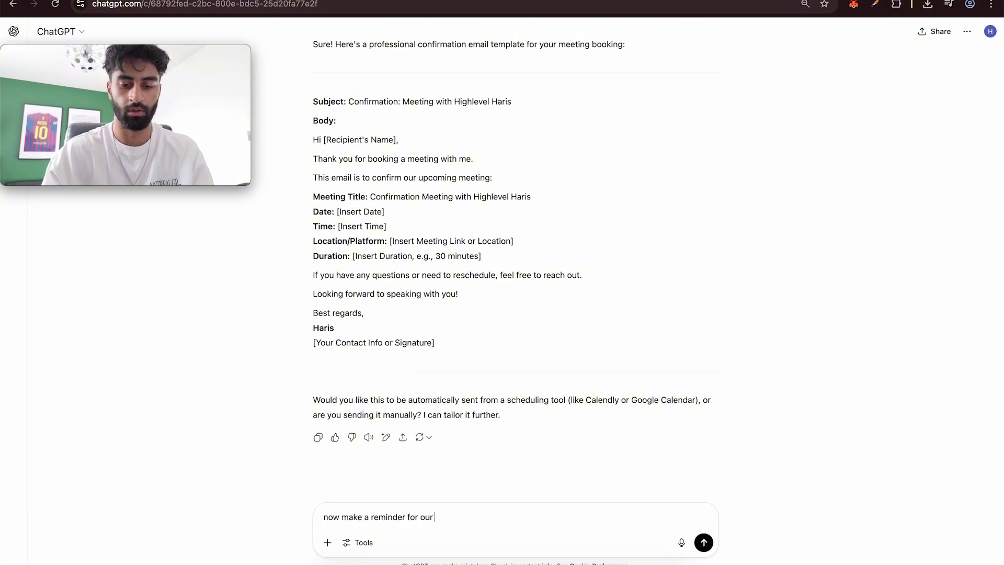
text(ns)
key(Return)
Replace the subject and message of the last Email TO CUSTOMER with the reminder subject and body from ChatGPT.
drag(572, 136, 350, 138)
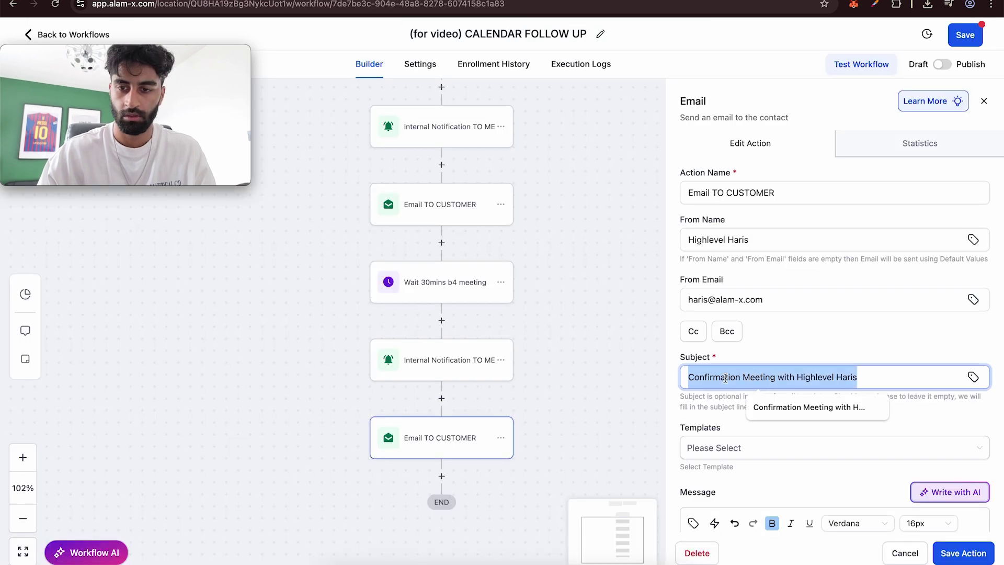
key(ctrl+v)
scroll(834, 314, down, 5)
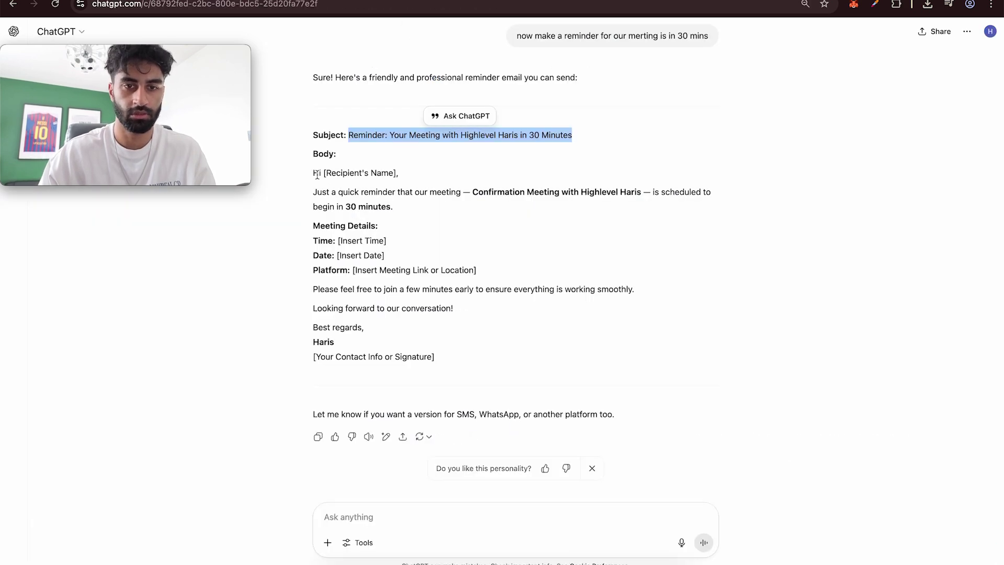
mouse_move(317, 174)
mouse_down()
mouse_move(482, 354)
mouse_move(477, 330)
mouse_move(484, 361)
mouse_up()
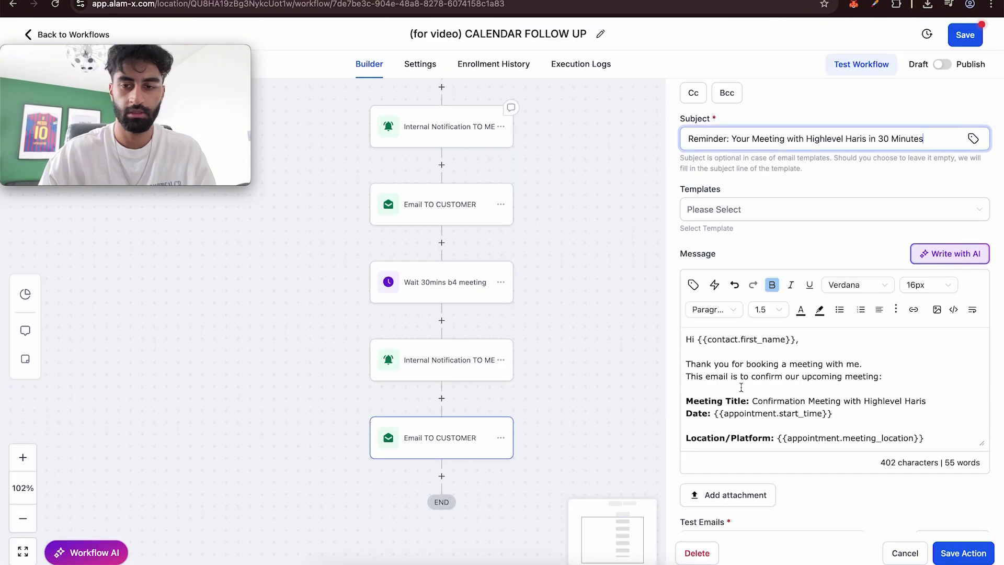
scroll(834, 361, down, 3)
key(ctrl+a)
key(ctrl+v)
scroll(787, 363, up, 5)
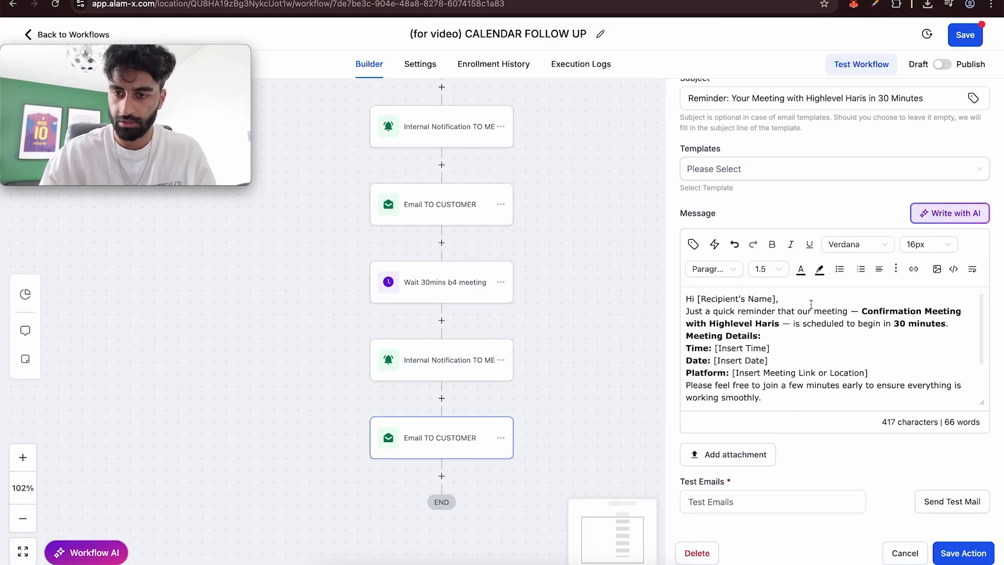
Replace the [Recipient's Name] placeholder in the greeting with the contact's First Name custom value.
drag(775, 299, 697, 299)
key(BackSpace)
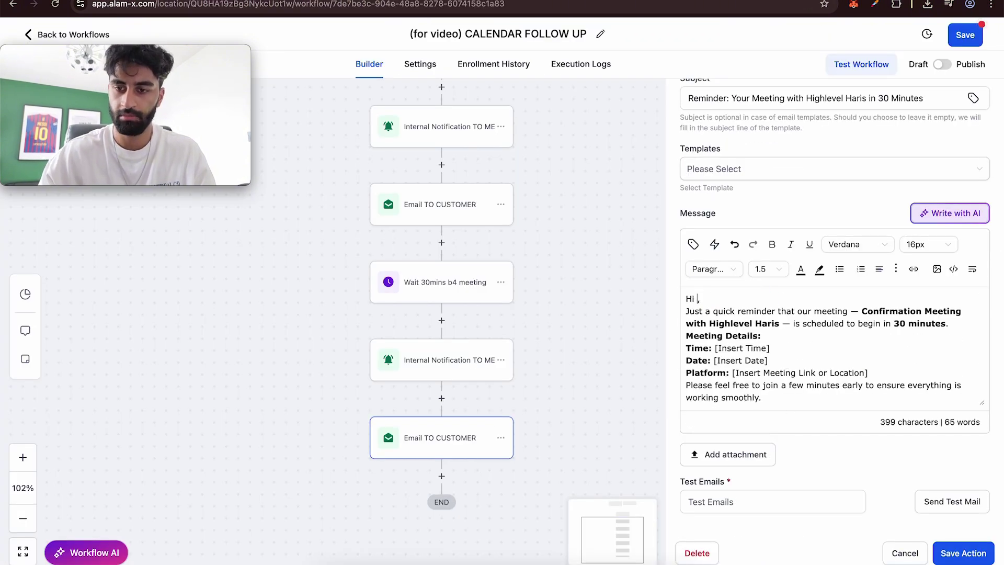
click(693, 244)
click(648, 305)
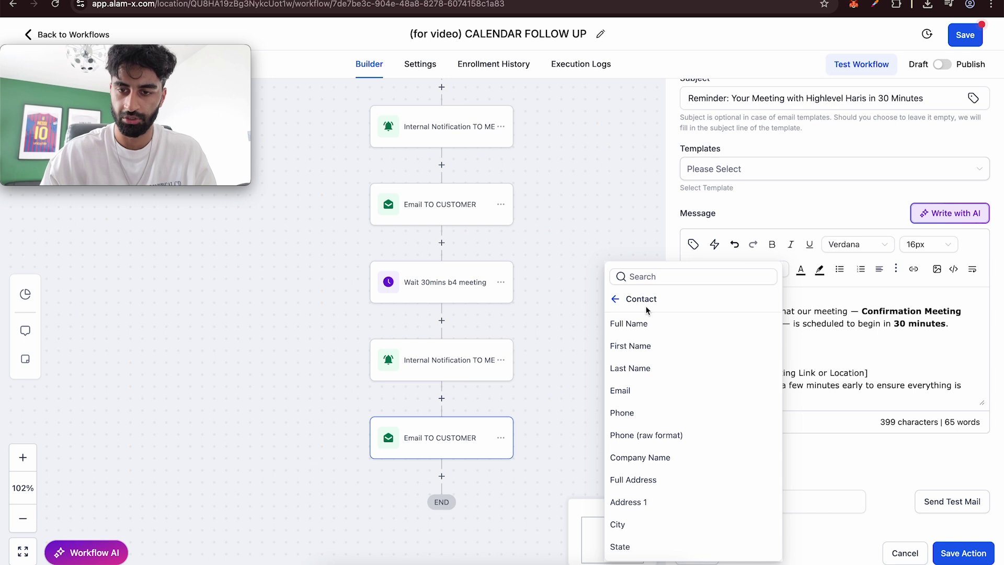
click(656, 342)
Separate the reminder's paragraphs with blank lines and delete the name and contact-info placeholder below "Best regards,".
key(Return)
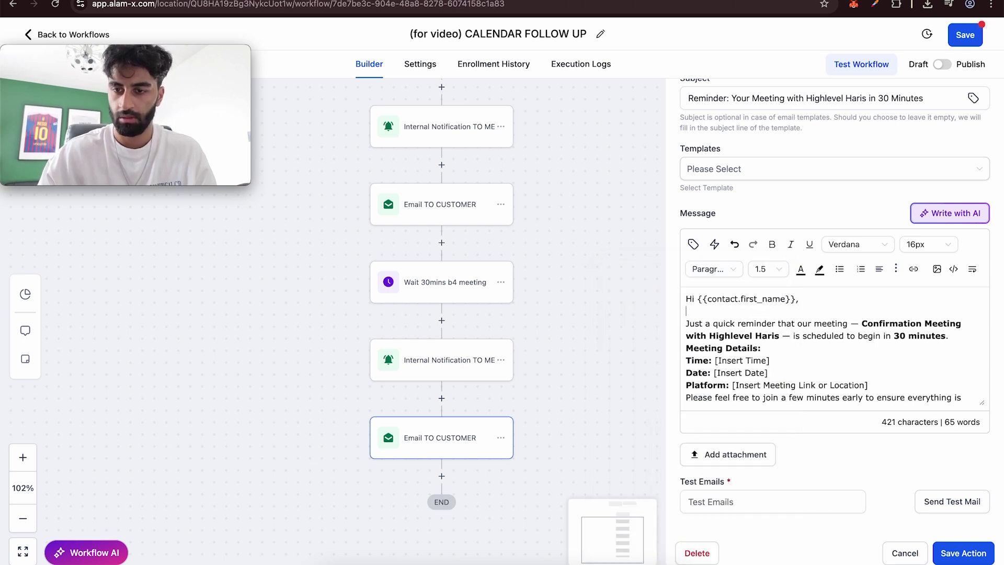
key(Return)
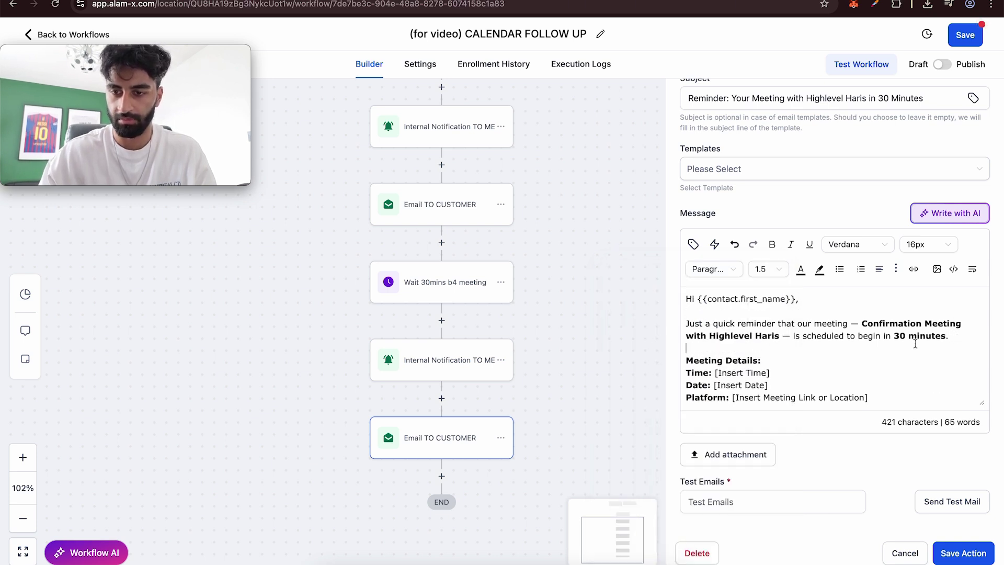
scroll(843, 348, down, 2)
click(870, 351)
key(Return)
scroll(849, 350, down, 3)
click(829, 340)
key(Return)
scroll(843, 382, down, 1)
drag(861, 401, 687, 374)
key(BackSpace)
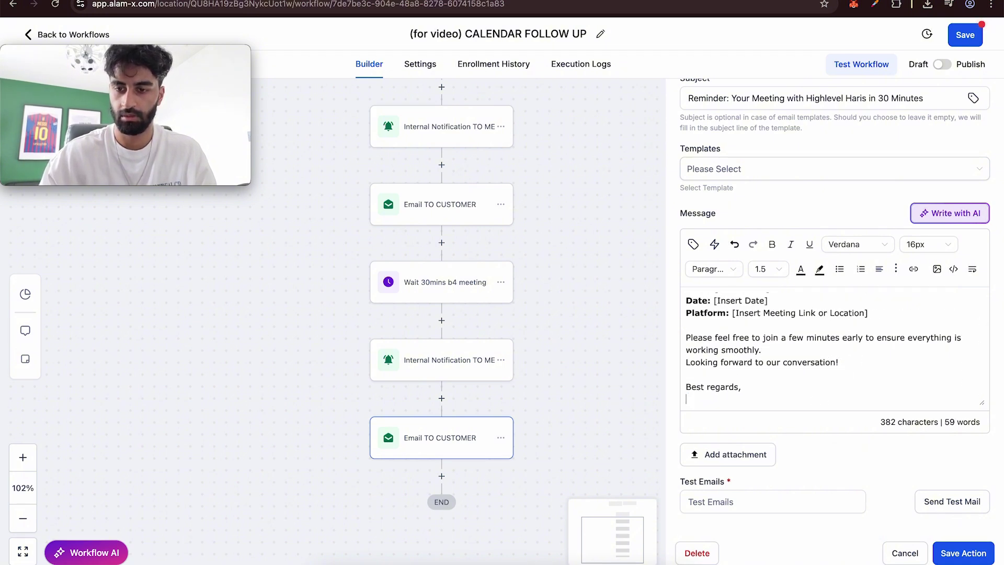
Replace the time placeholder and the Date line under Meeting Details with the appointment start time value.
scroll(835, 348, up, 3)
drag(769, 382, 714, 371)
key(BackSpace)
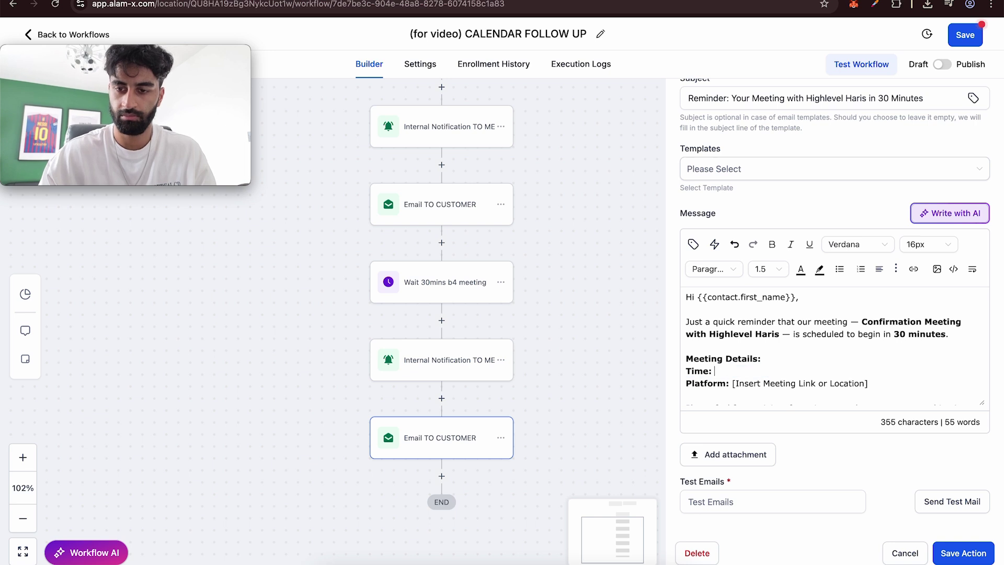
click(693, 244)
click(619, 298)
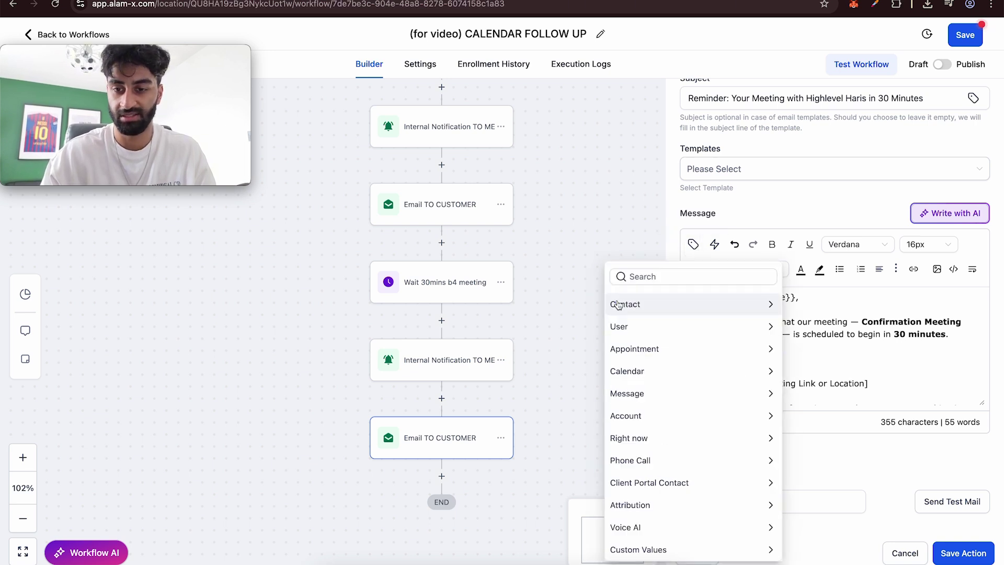
click(668, 349)
click(673, 370)
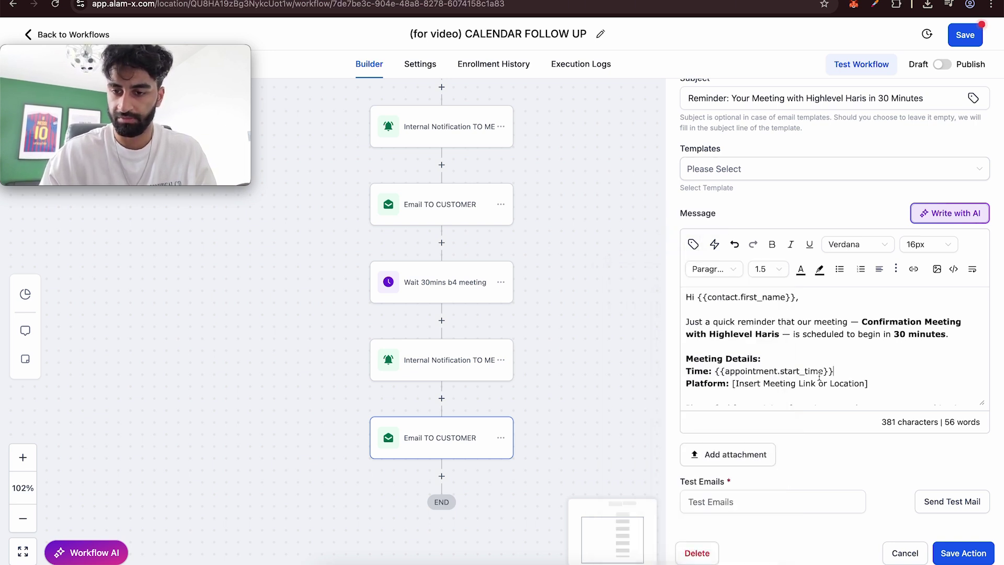
Replace the Platform placeholder with the appointment's Meeting Location value and save the email action.
scroll(819, 375, down, 1)
drag(870, 362, 735, 361)
key(BackSpace)
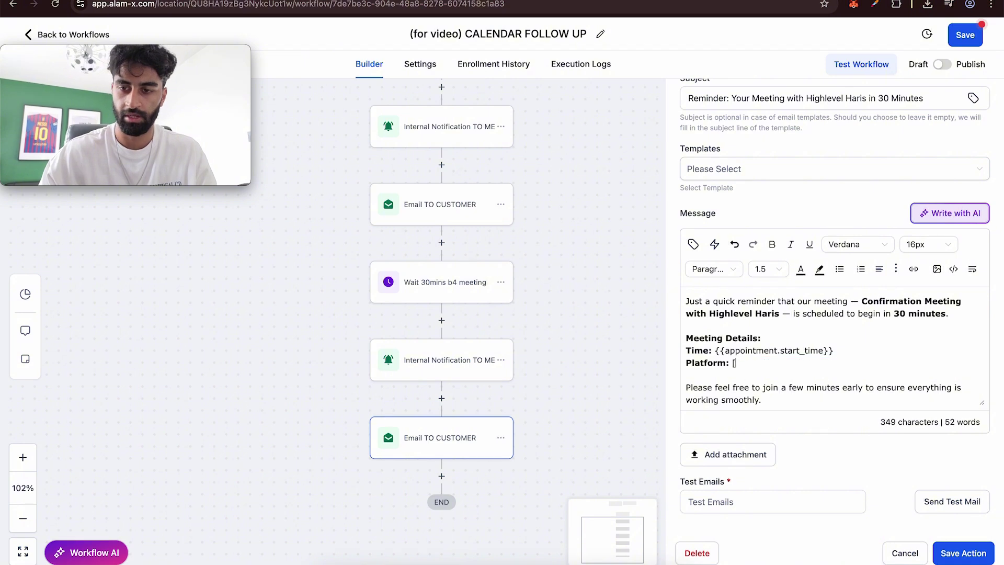
click(692, 246)
scroll(648, 445, down, 5)
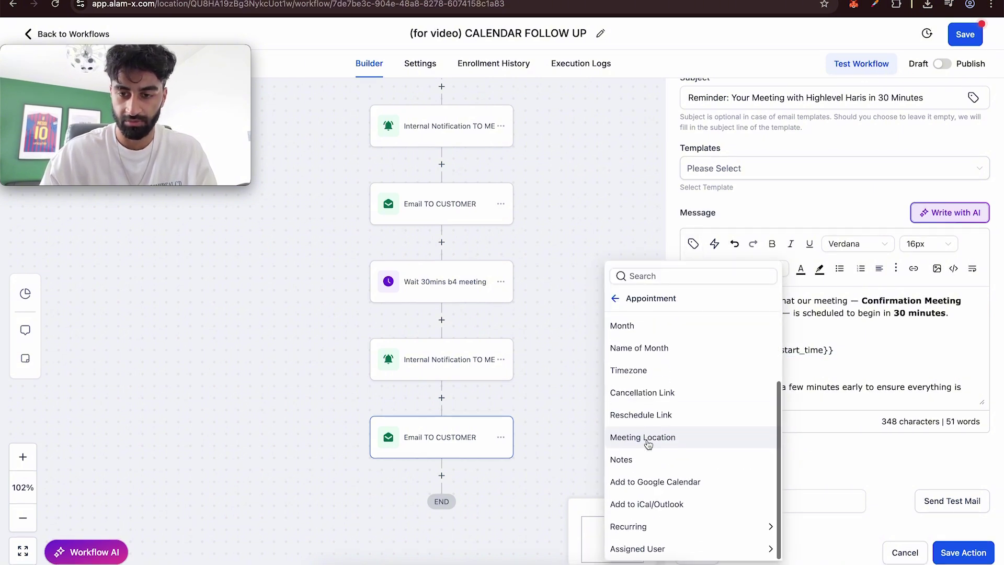
click(656, 437)
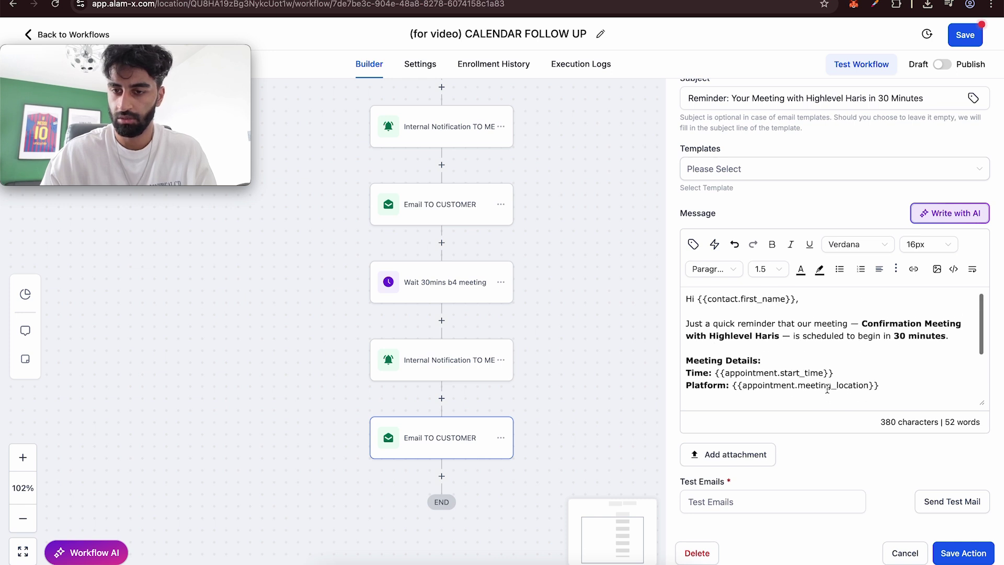
click(952, 552)
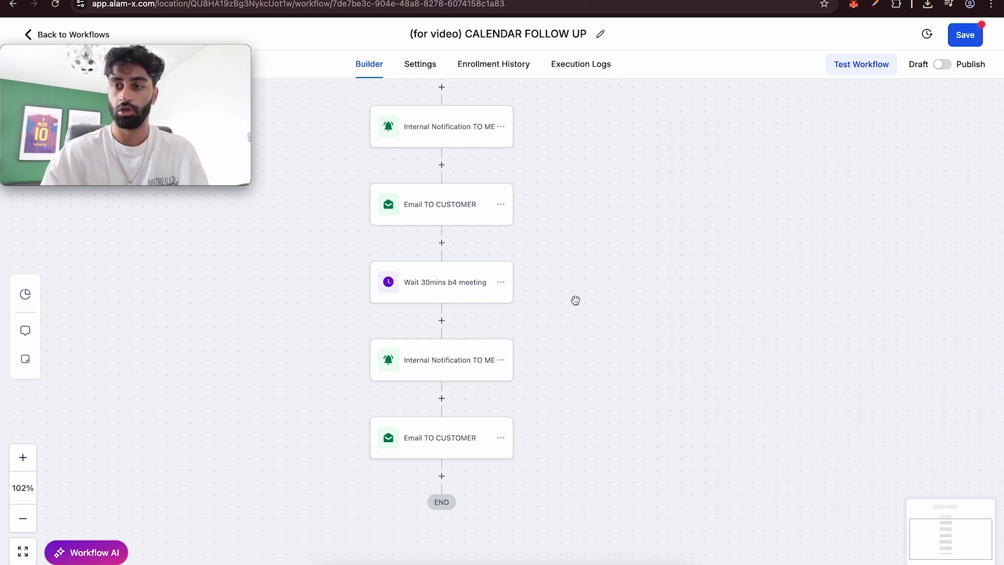
Set the CALENDAR FOLLOW UP workflow to Publish and save it.
click(952, 66)
click(963, 35)
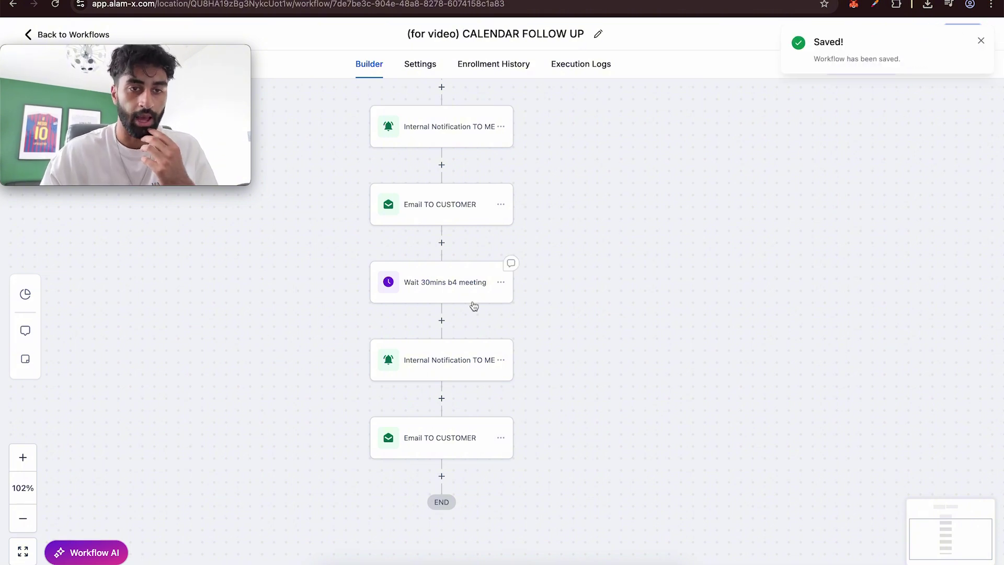
scroll(474, 306, up, 3)
scroll(473, 302, down, 2)
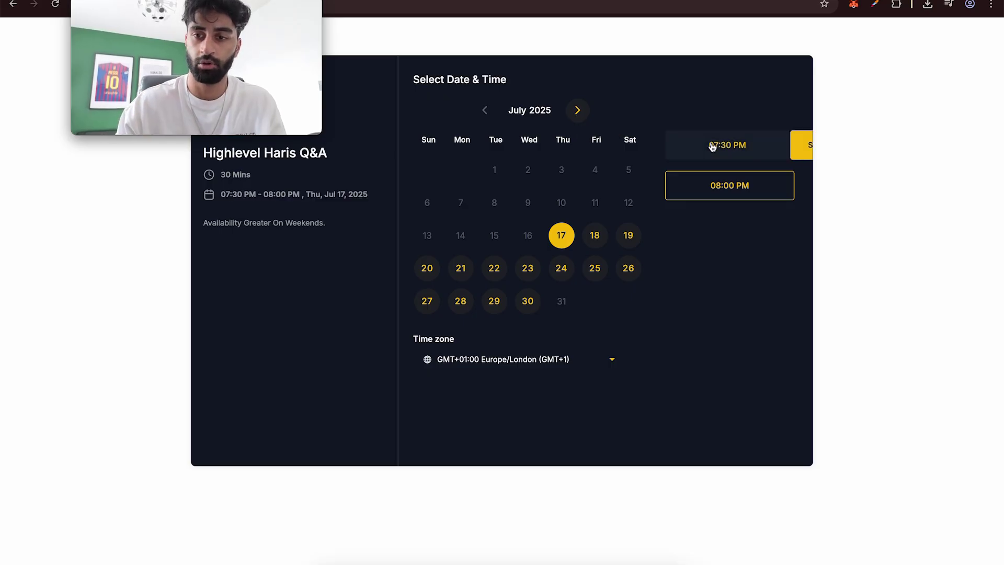
On the booking page, schedule a test meeting for July 17, 2025 at 07:30 PM with the attendee's email and contact consent.
click(712, 147)
click(762, 146)
click(661, 189)
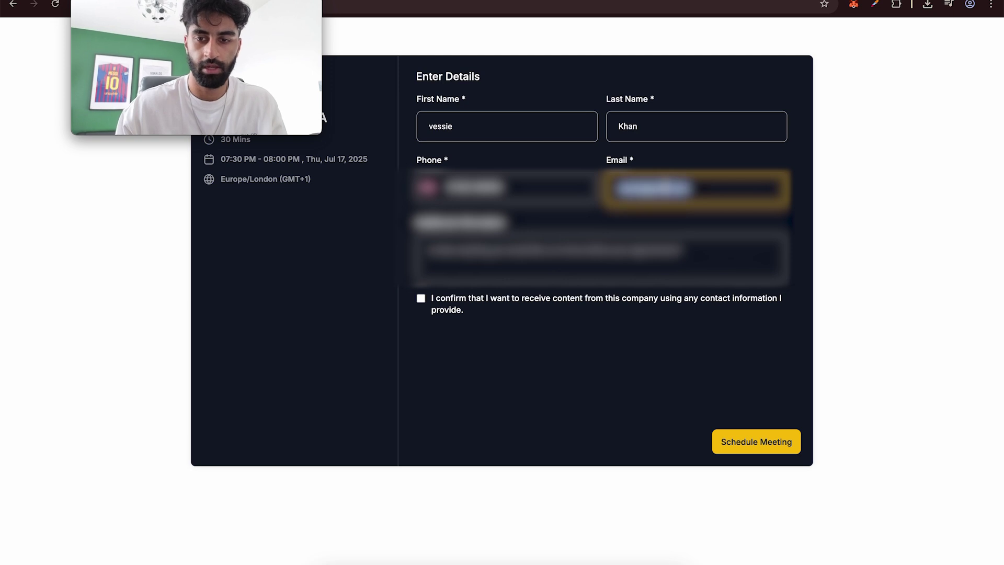
click(660, 238)
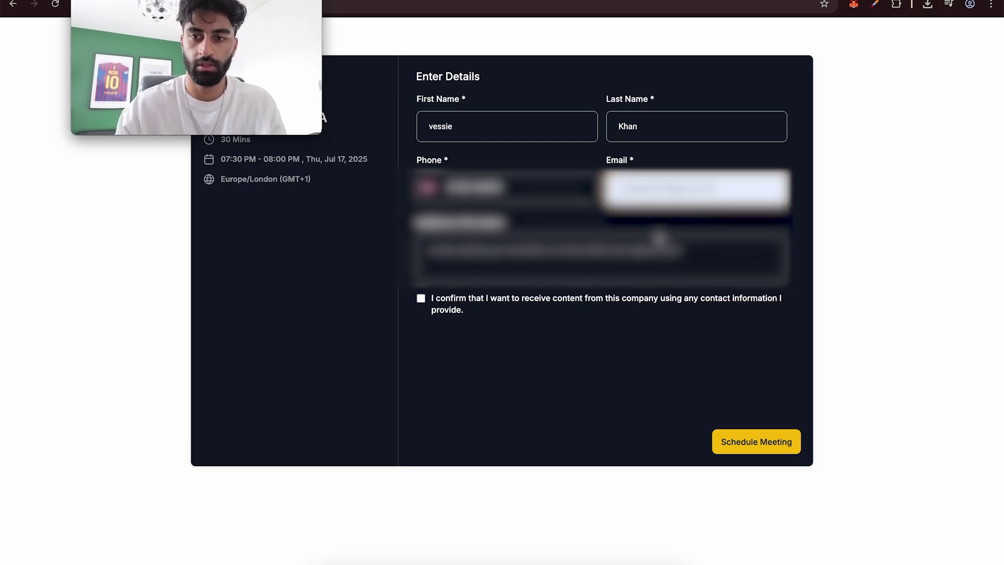
click(424, 300)
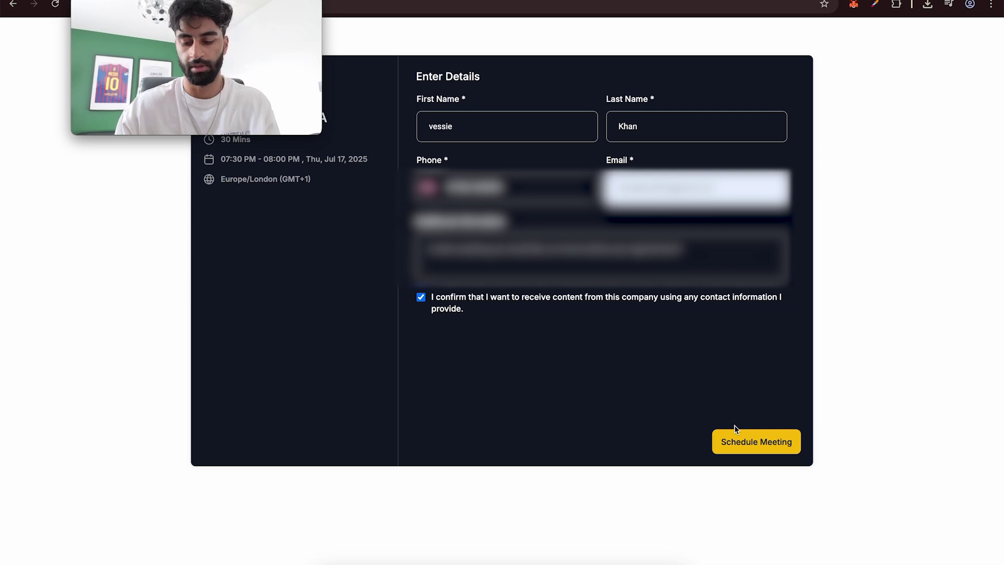
click(742, 441)
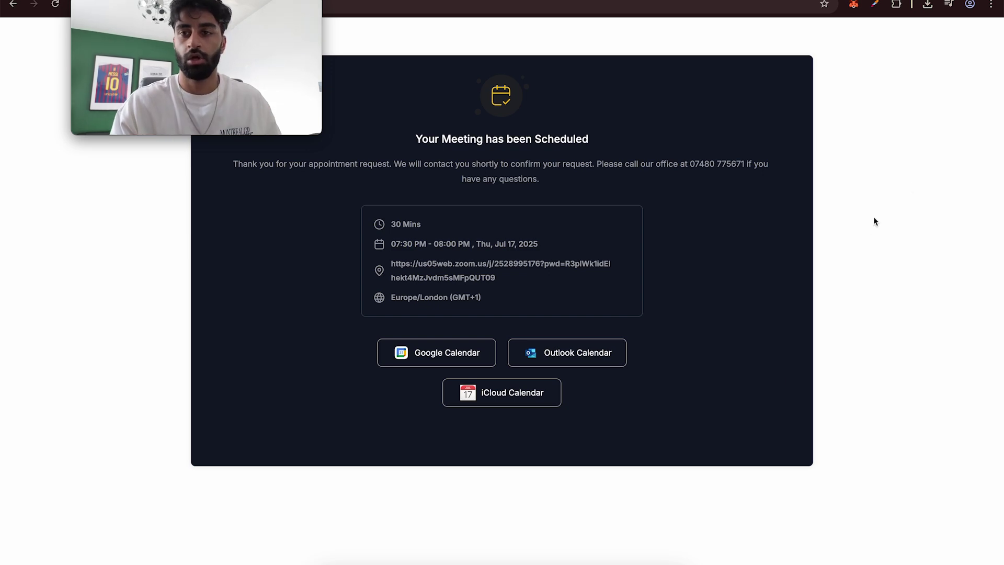
Open a new browser tab, switch to the attendee's Google account and open the confirmation email in Gmail.
key(ctrl+t)
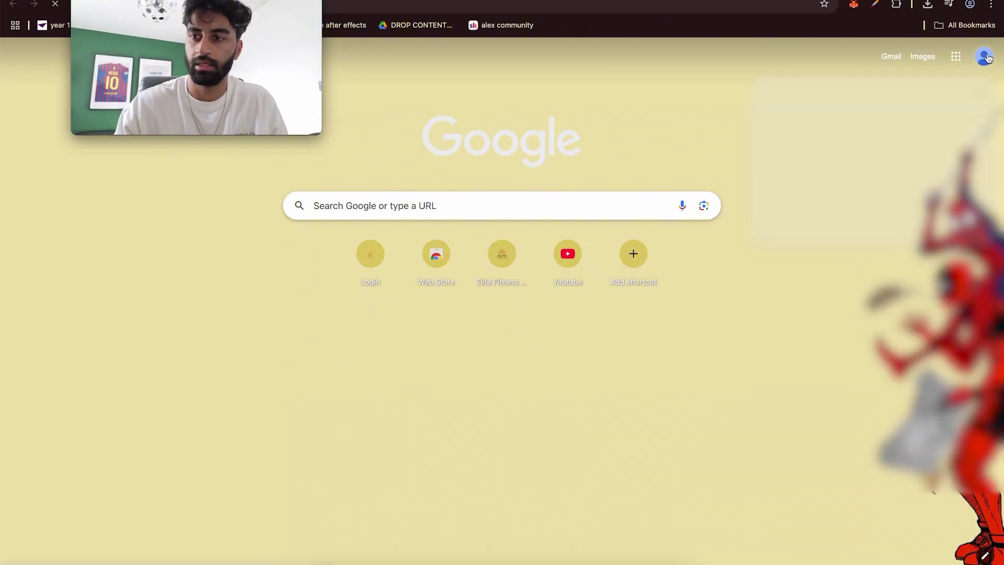
click(983, 56)
click(836, 309)
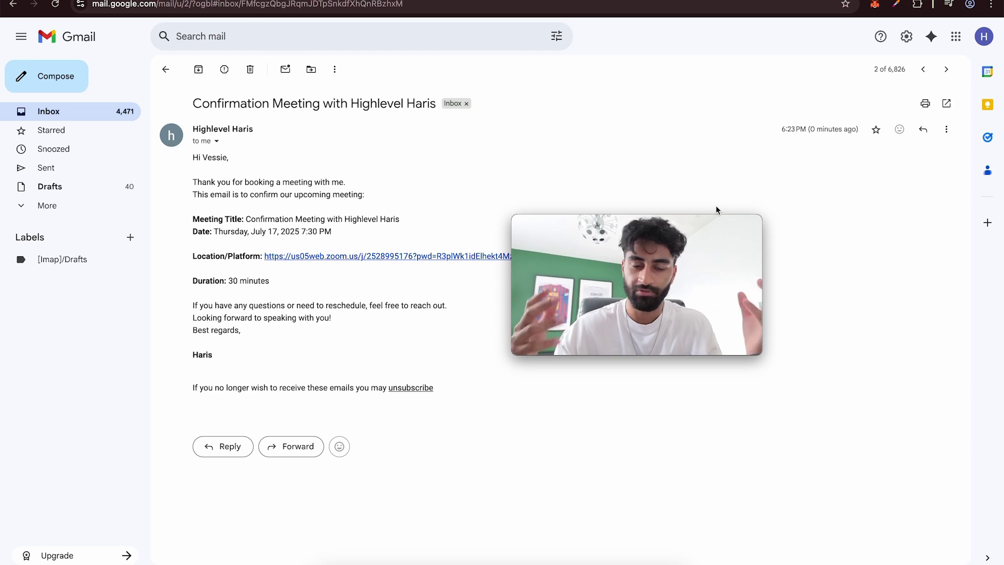
Check the confirmation email's introduction, meeting title, date and duration.
drag(270, 173, 314, 183)
click(246, 218)
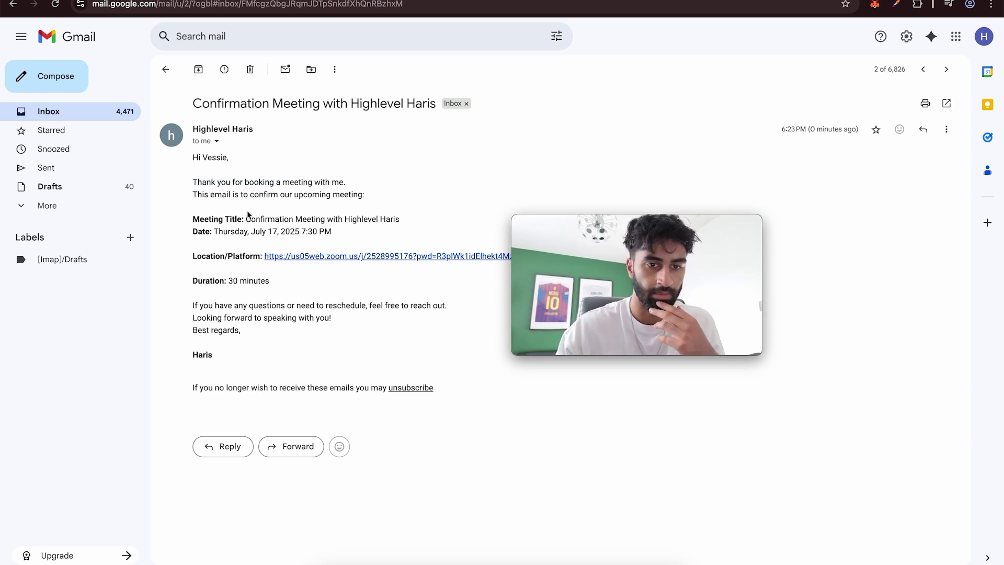
drag(374, 233, 331, 232)
click(328, 233)
drag(228, 280, 340, 286)
click(267, 334)
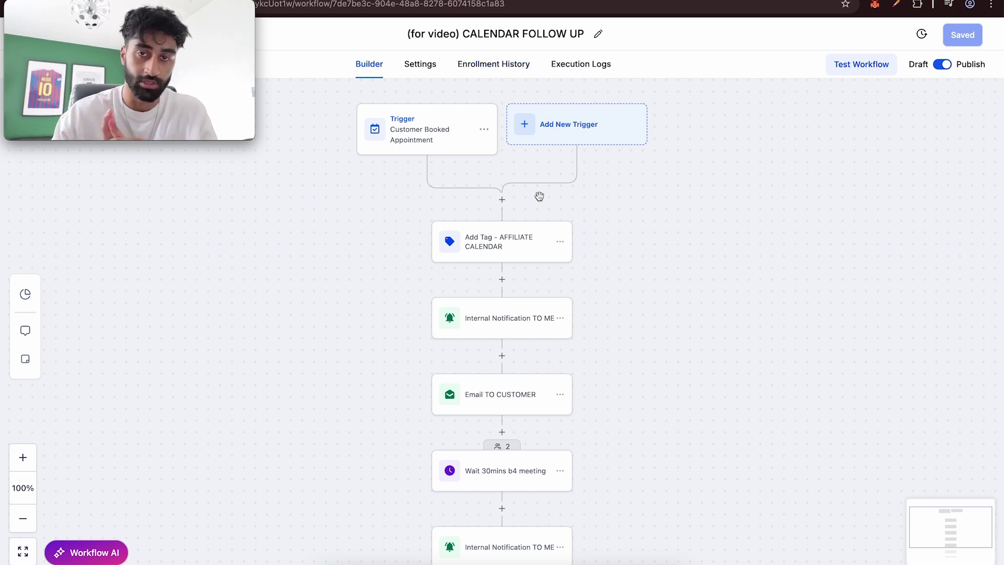
Back in the workflow, view the active contacts at the "Wait 30mins b4 meeting" action and close the statistics.
scroll(540, 196, down, 3)
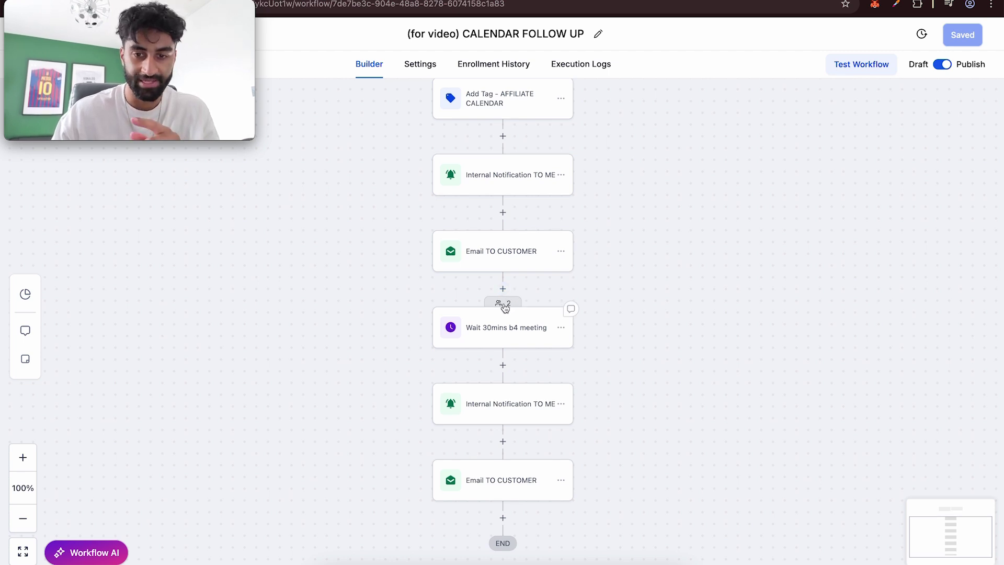
click(503, 305)
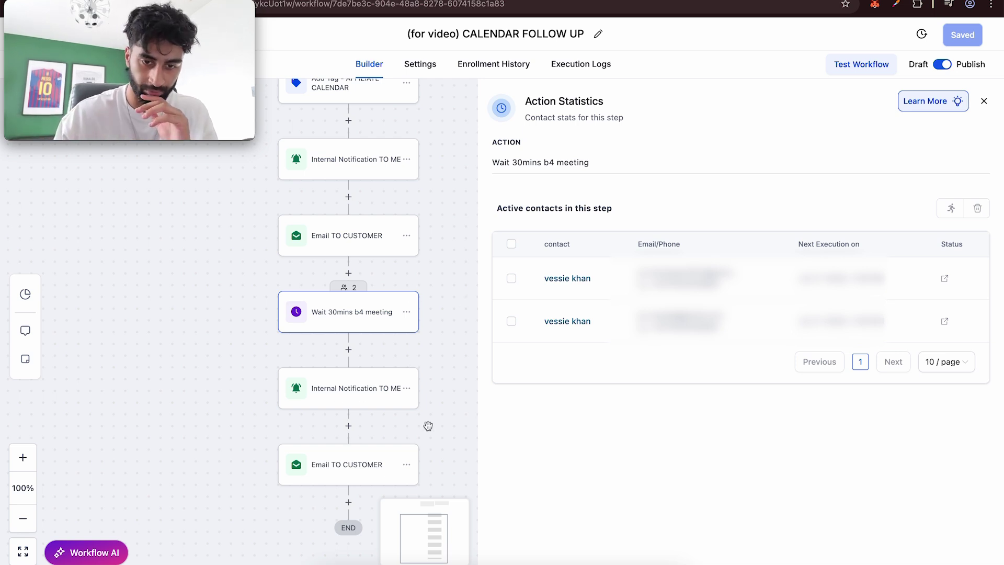
click(984, 102)
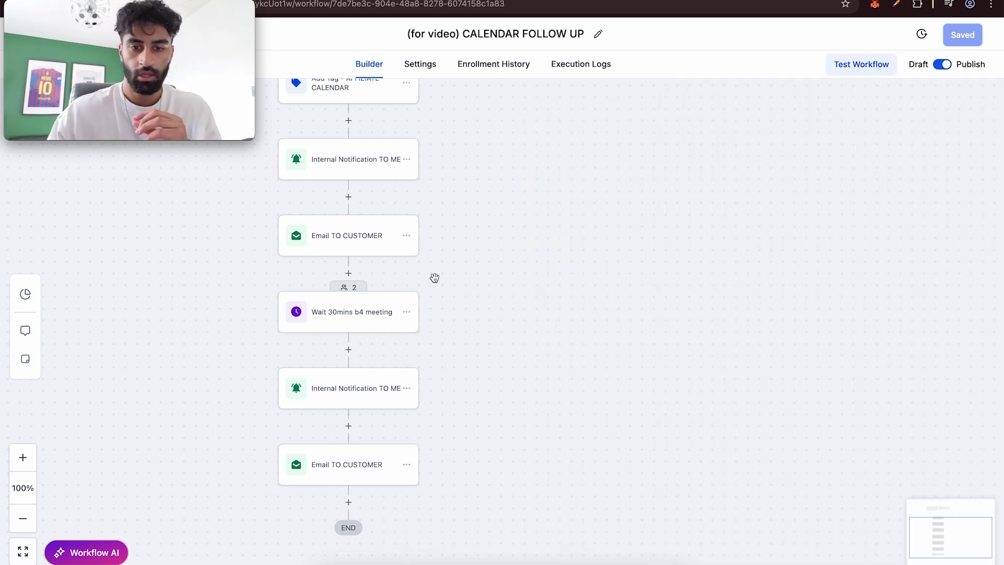
In the workflow's enrollment history, move the Jul 17th, 6:23:25 pm enrollment past its waiting action to the next action.
scroll(387, 345, up, 5)
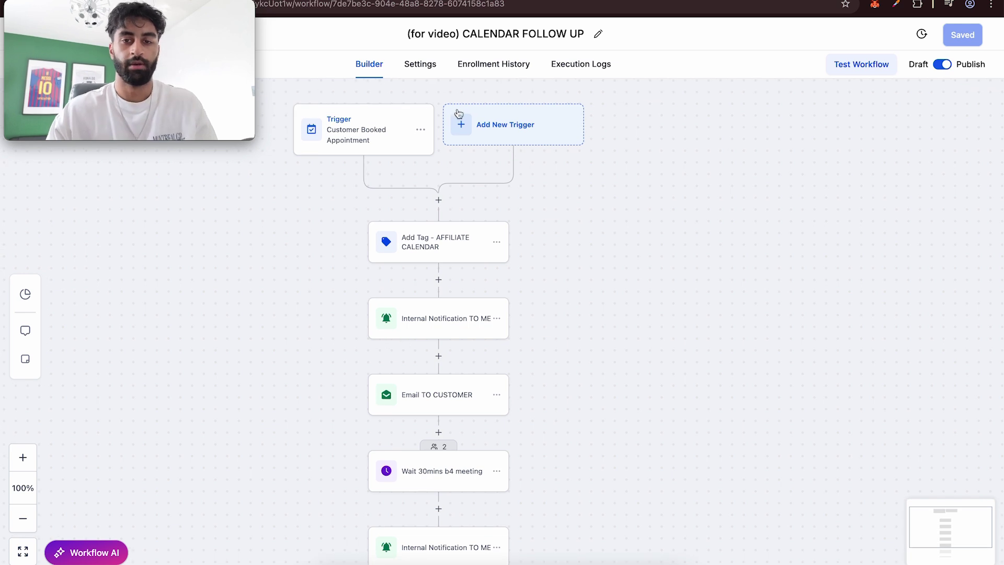
click(473, 77)
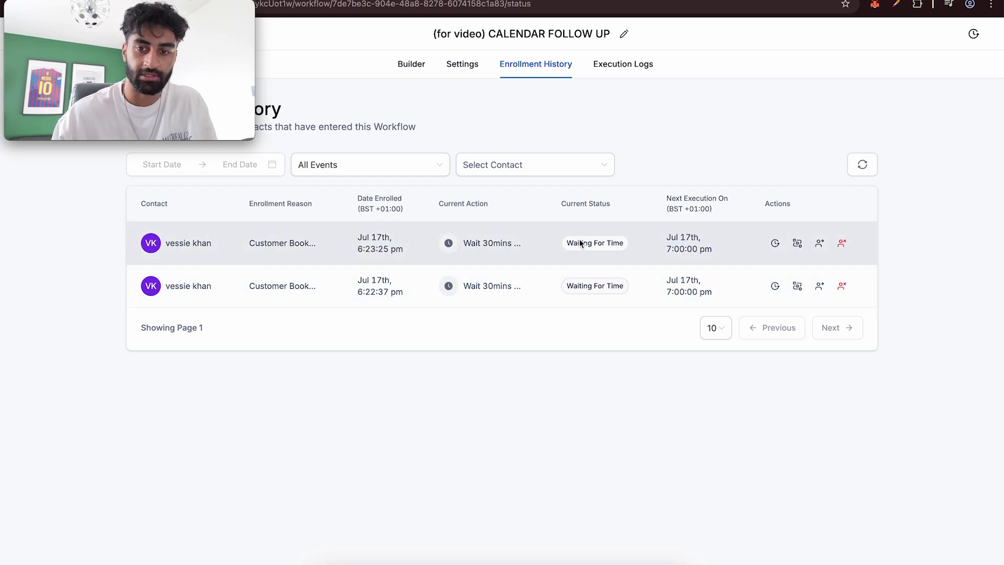
click(819, 243)
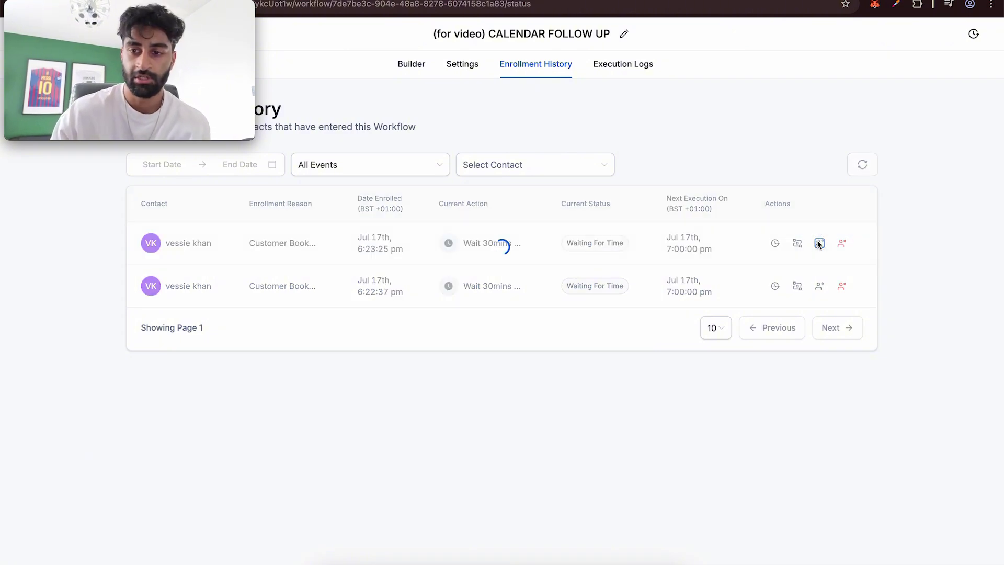
Switch to the attendee's Gmail and check the subject line of the 30-minute meeting reminder email.
click(412, 65)
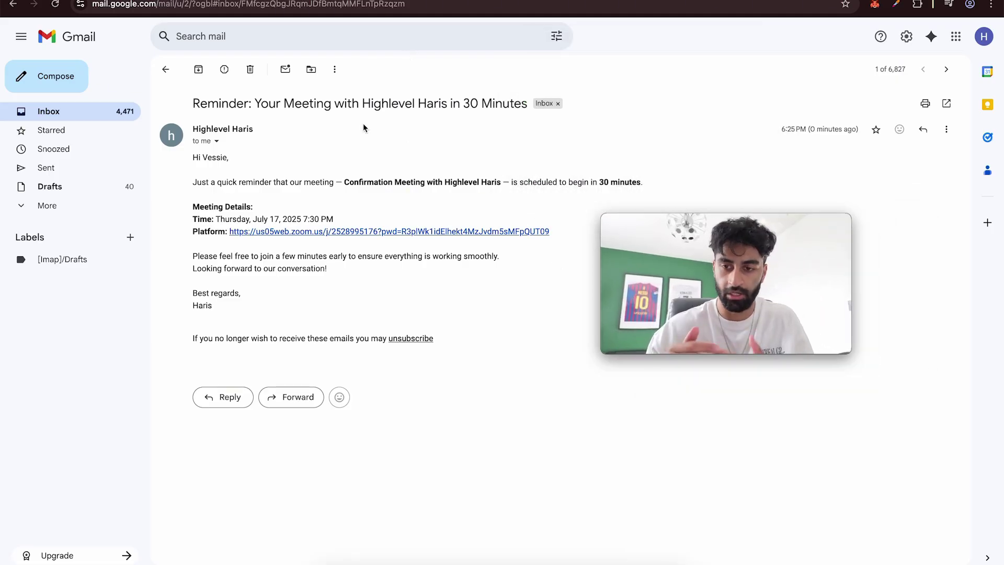
drag(192, 103, 505, 103)
click(504, 103)
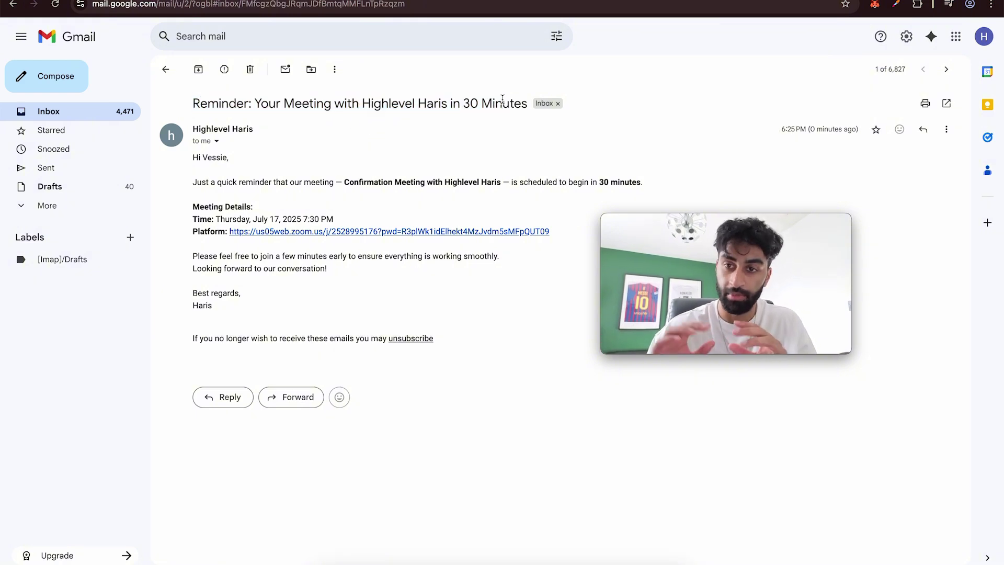
Back in the workflow's enrollment history, open the execution logs of the Jul 17th, 6:22:37 pm enrollment.
click(558, 2)
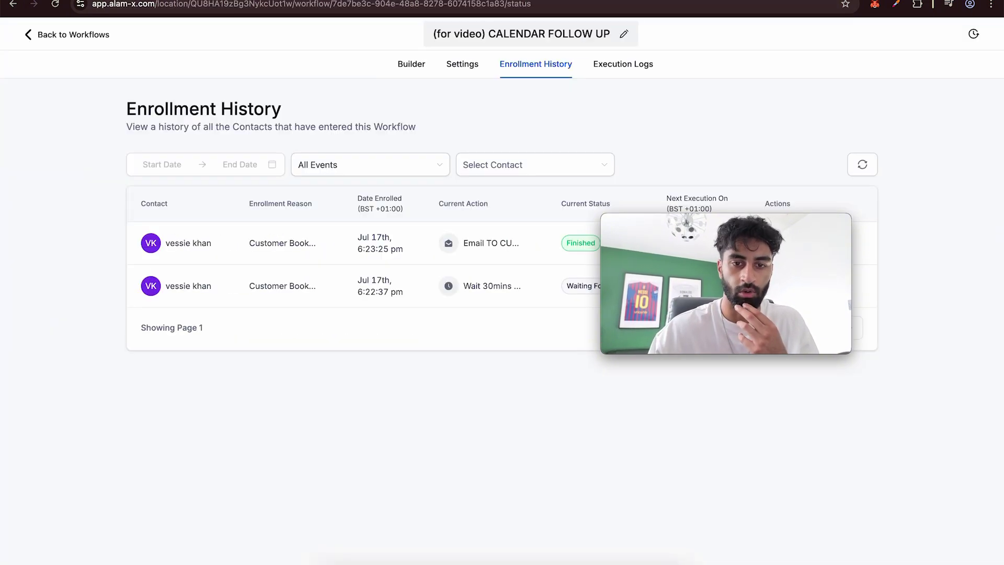
click(369, 64)
scroll(391, 299, down, 5)
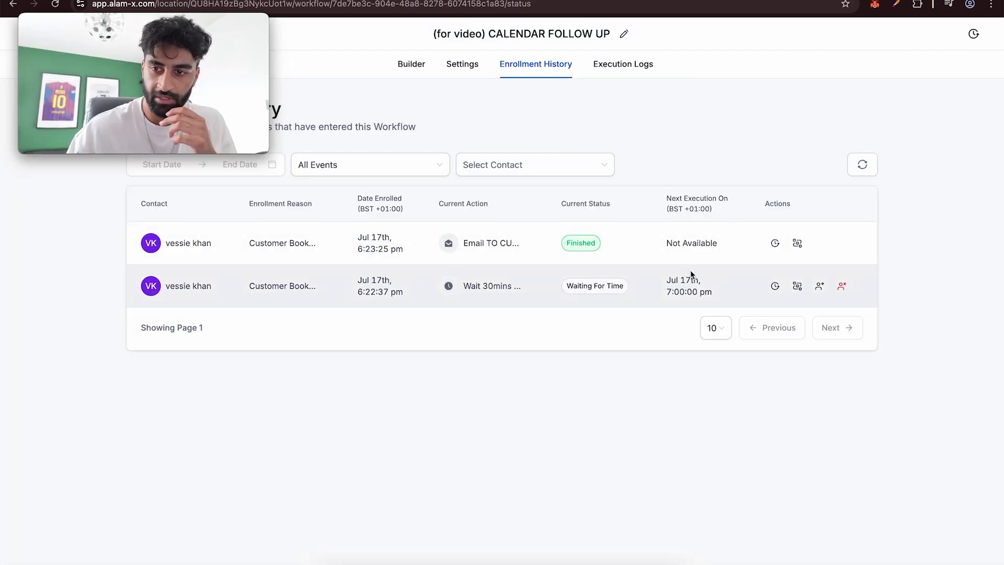
click(776, 286)
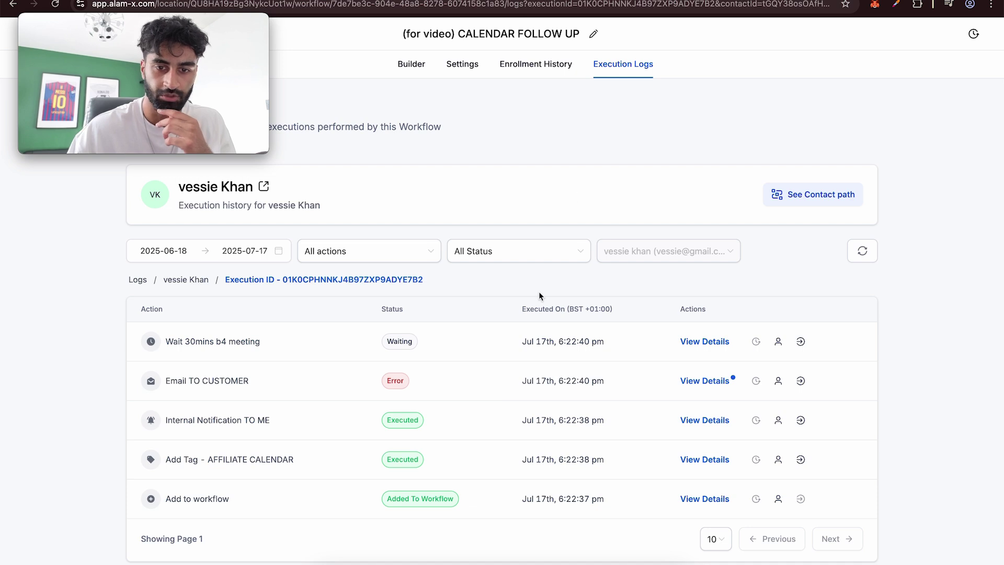
scroll(538, 291, down, 1)
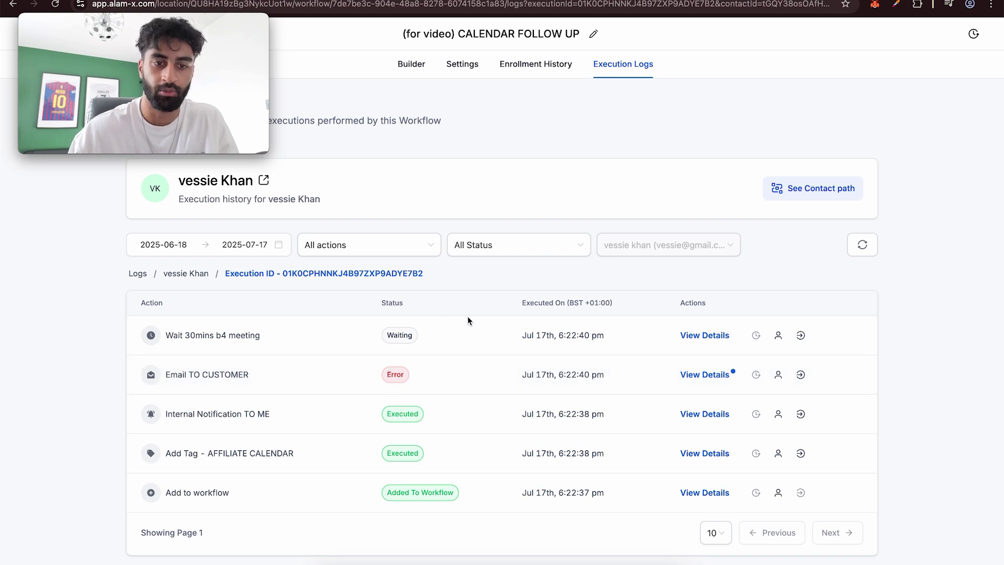
View the event details of the "Add Tag - AFFILIATE CALENDAR" and "Email TO CUSTOMER" log entries, then close them.
click(704, 452)
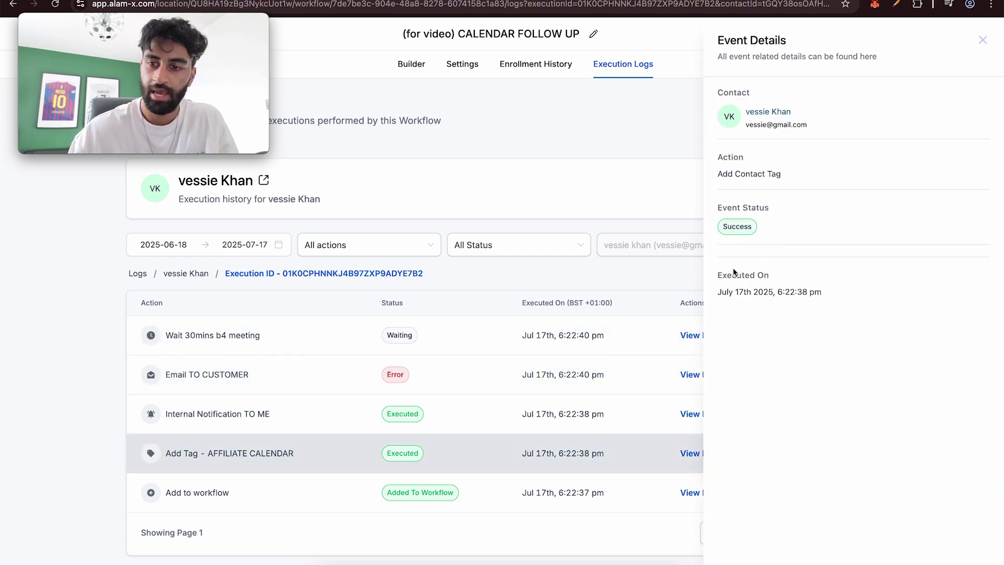
click(696, 372)
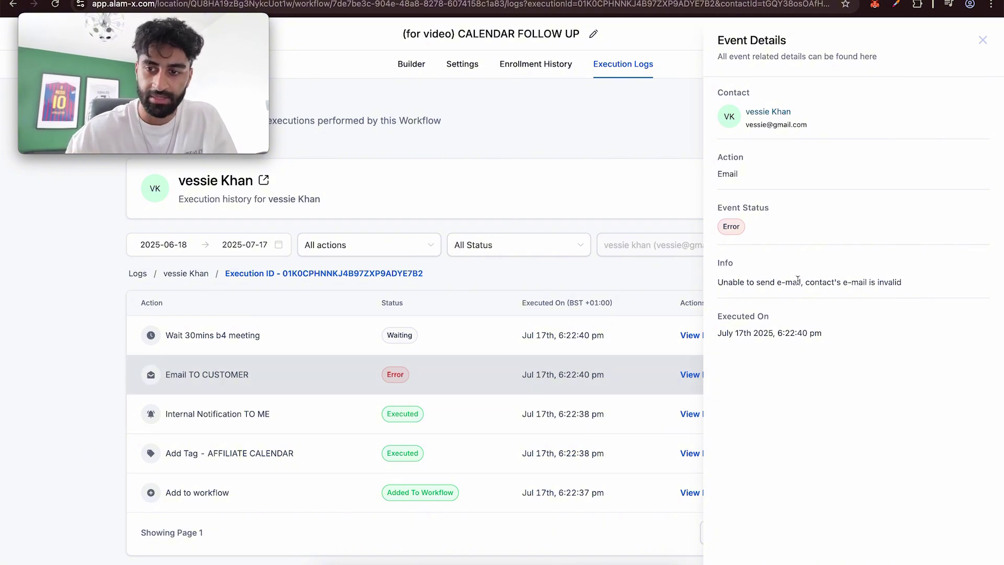
drag(799, 281, 900, 281)
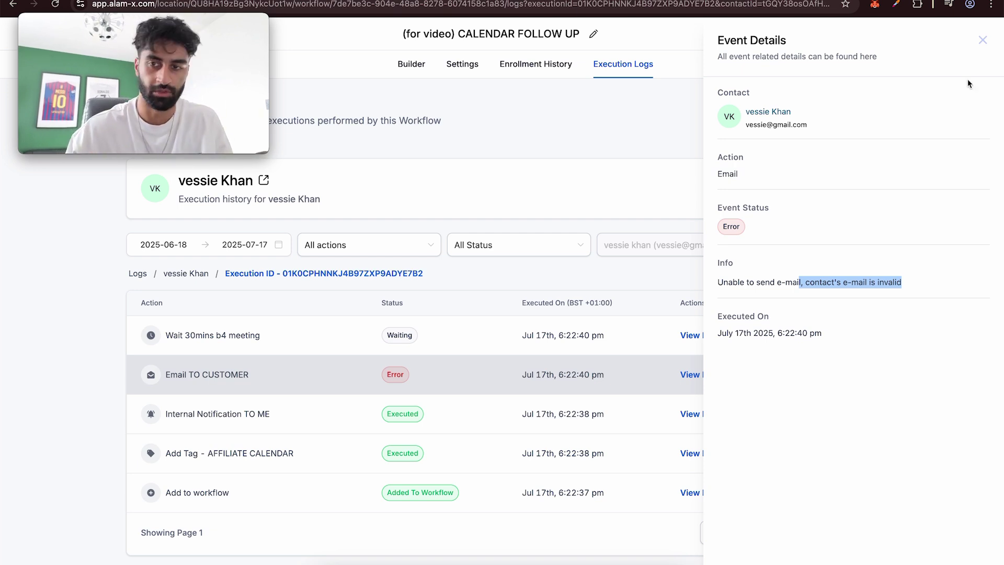
click(513, 128)
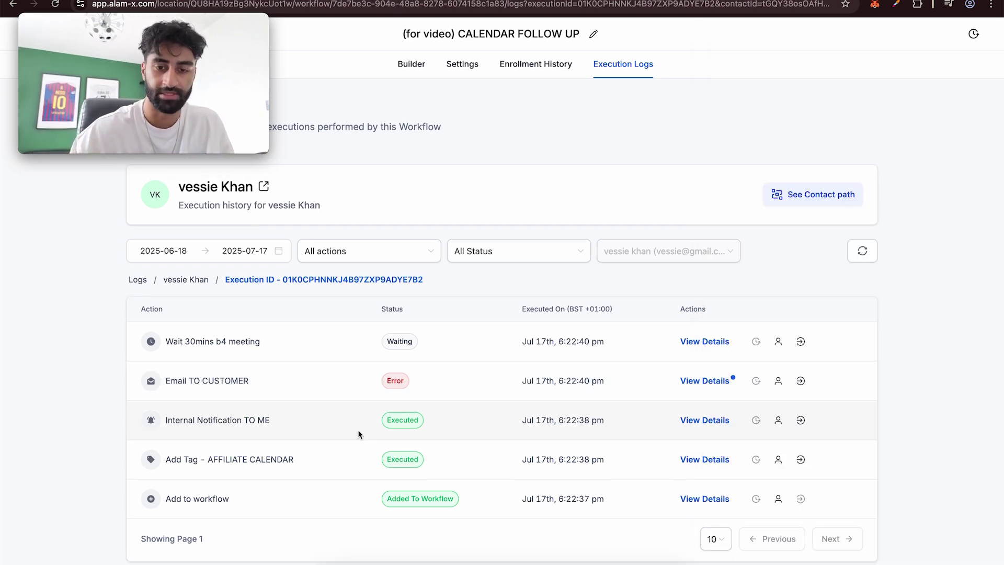
click(701, 379)
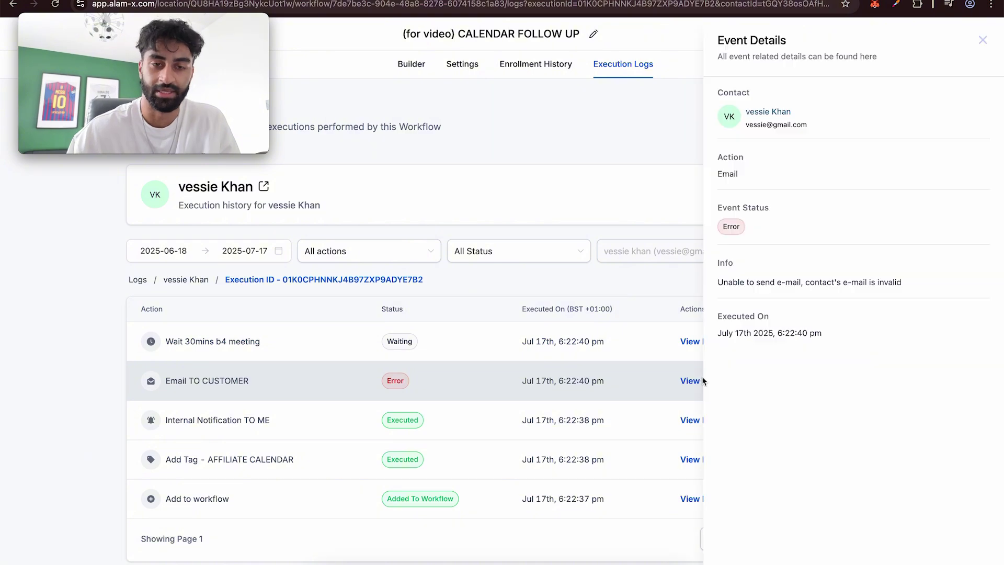
click(983, 40)
In the workflow builder, delete only the "Internal Notification TO ME" action that follows the "Wait 30mins b4 meeting" action.
scroll(565, 298, down, 3)
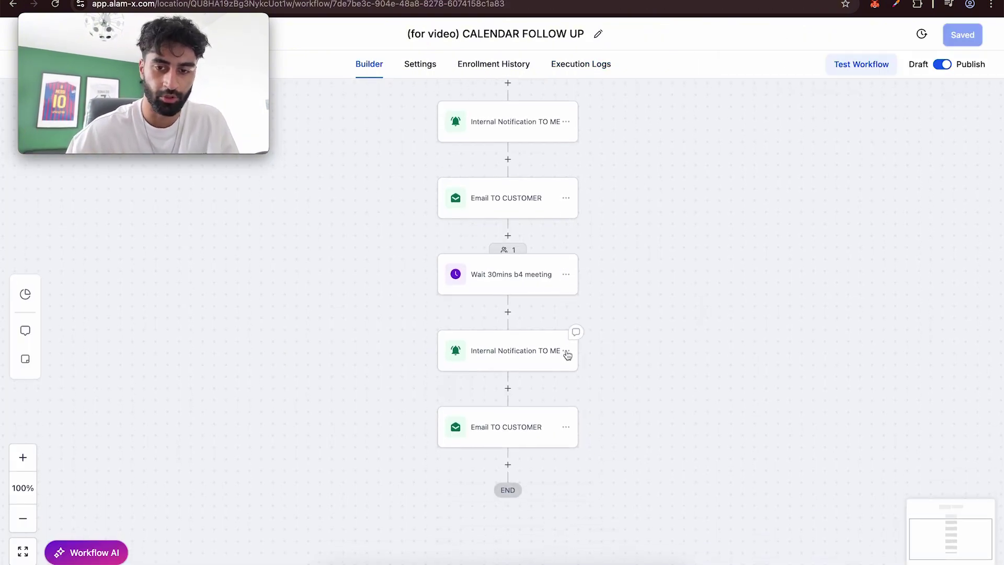
click(565, 350)
click(619, 437)
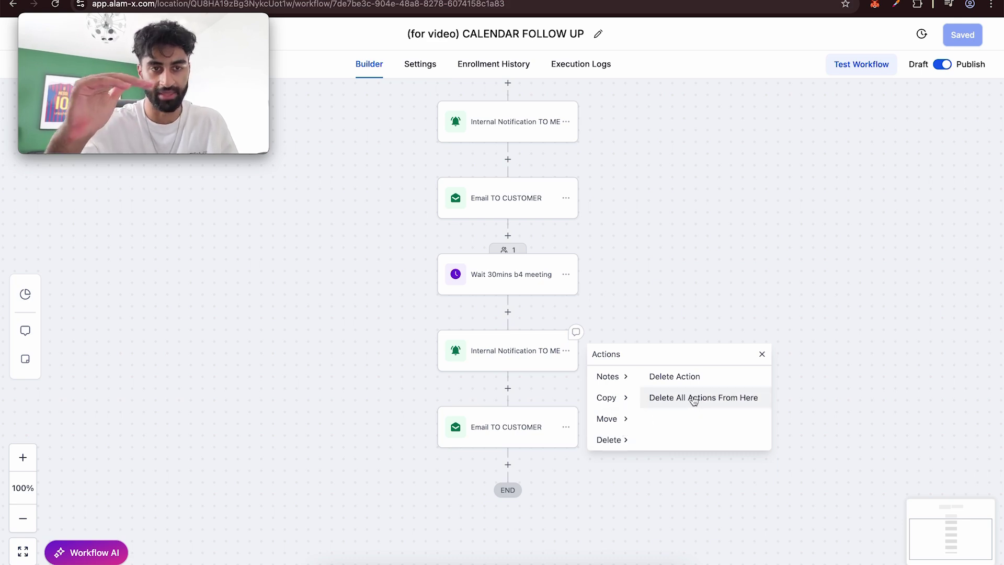
click(689, 377)
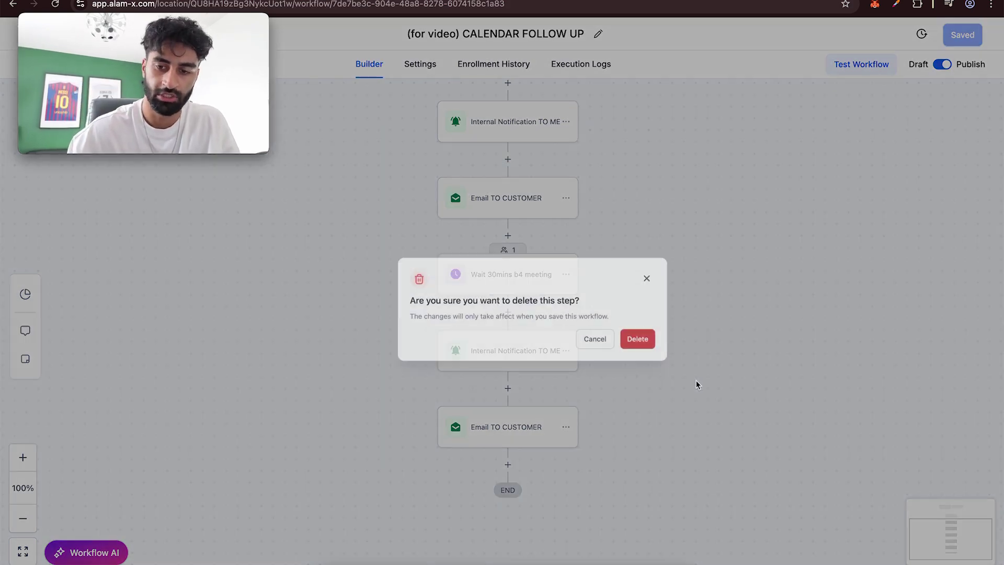
click(627, 333)
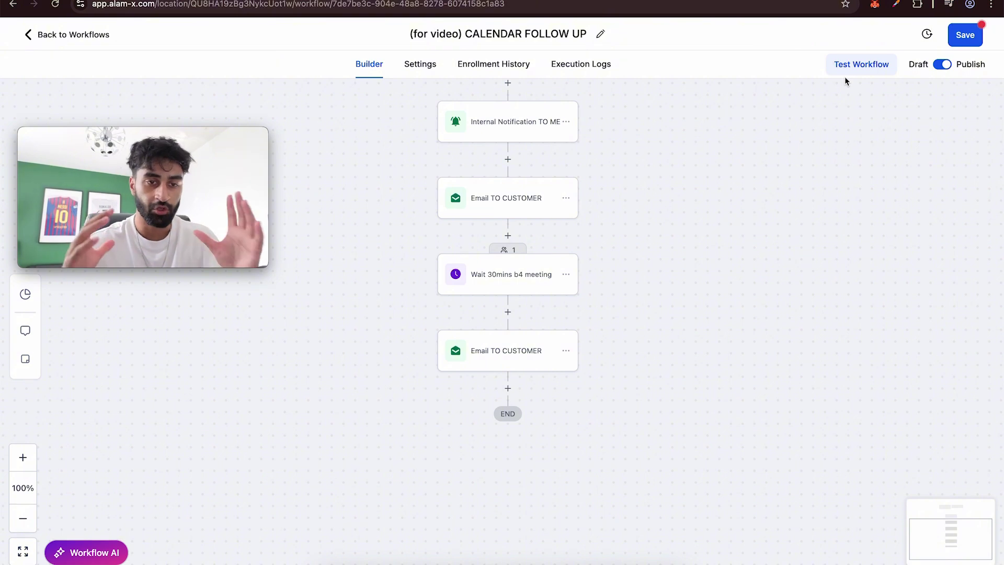
Switch to the YouTube channel's playlists page and look through the numbered GoHighLevel tutorial playlists.
click(862, 73)
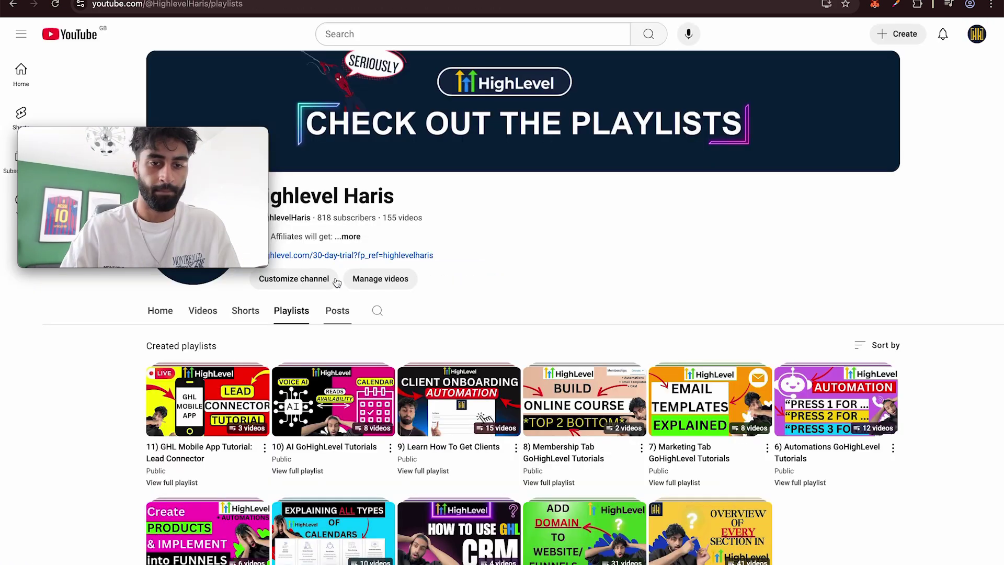
scroll(397, 186, down, 2)
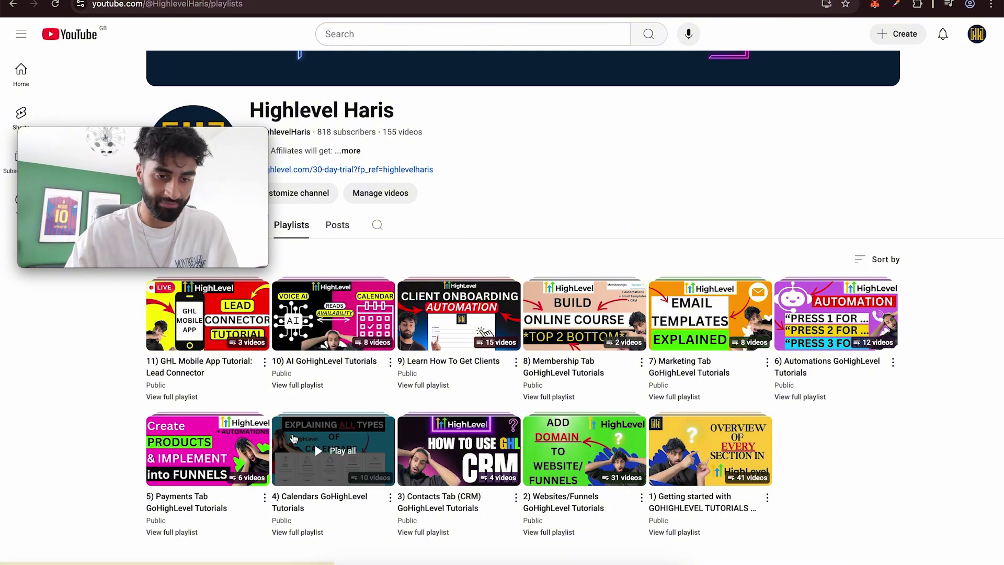
right_click(887, 384)
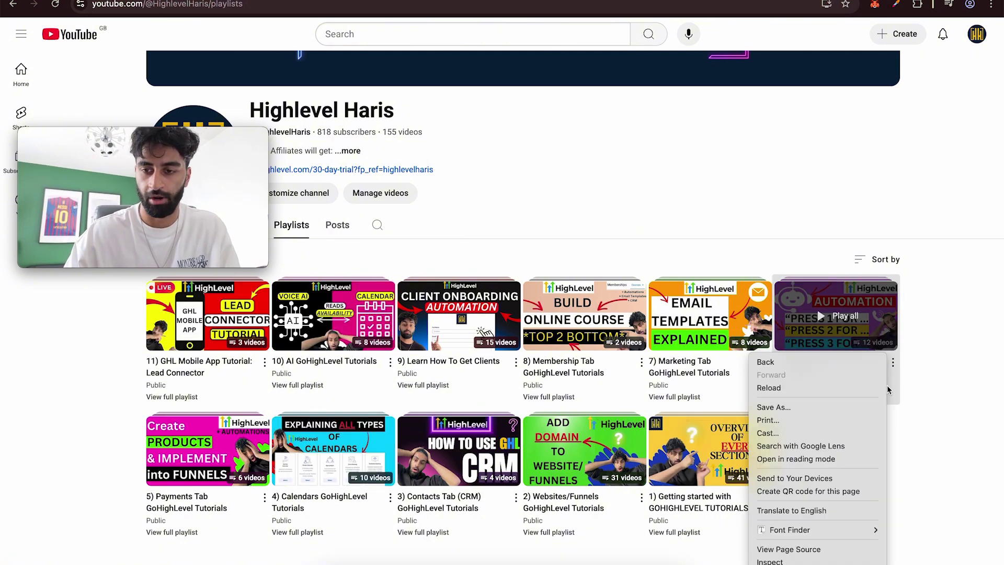
click(942, 395)
scroll(926, 406, down, 1)
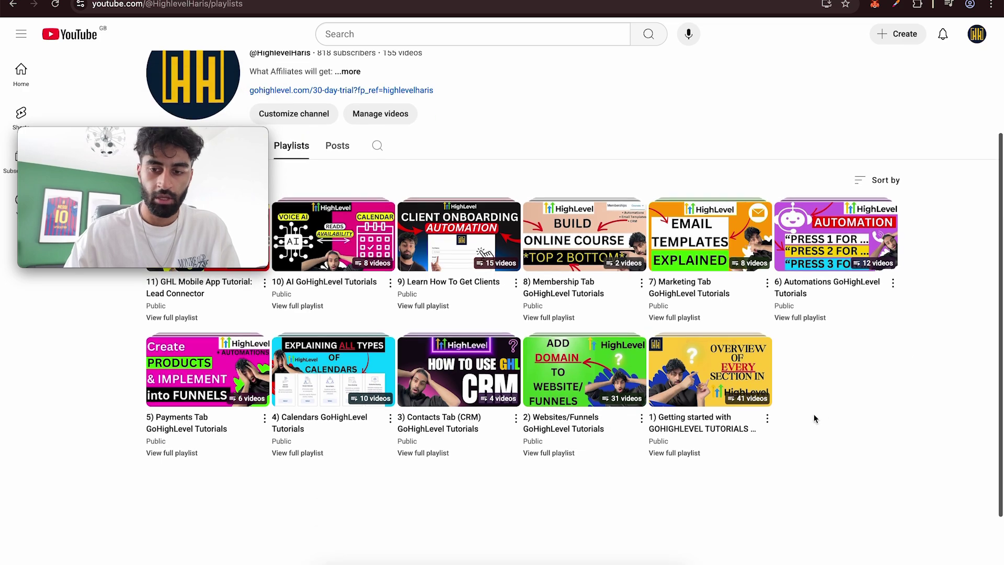
scroll(830, 468, up, 5)
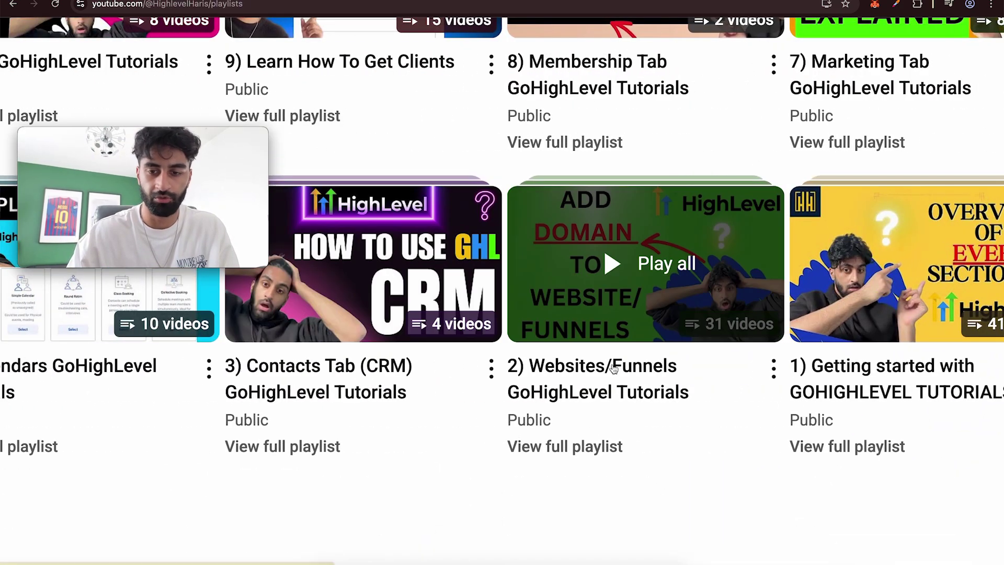
scroll(310, 348, down, 5)
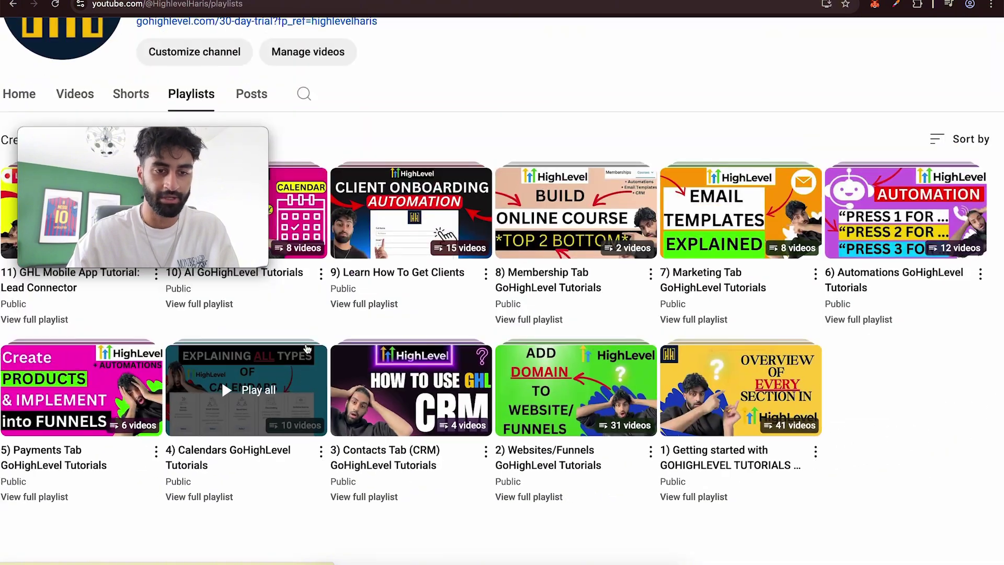
scroll(308, 348, down, 3)
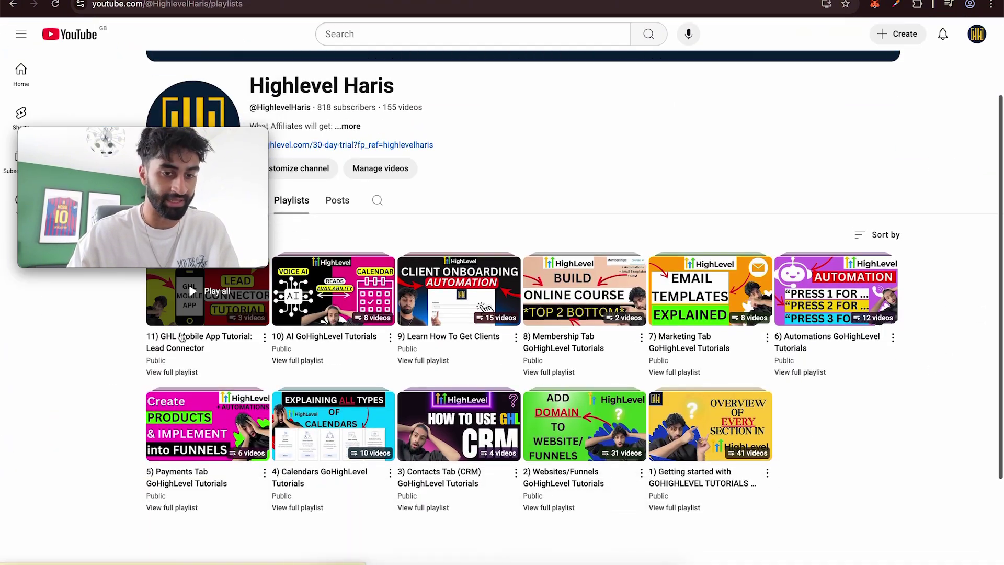